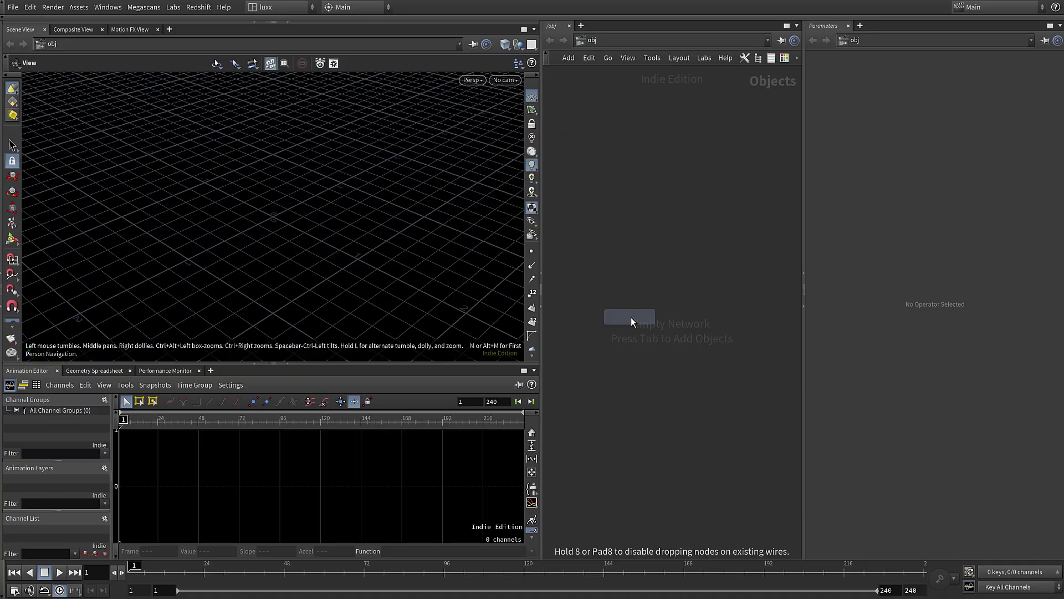
Create a geometry object and place a Sphere node inside it.
click(631, 317)
key(Return)
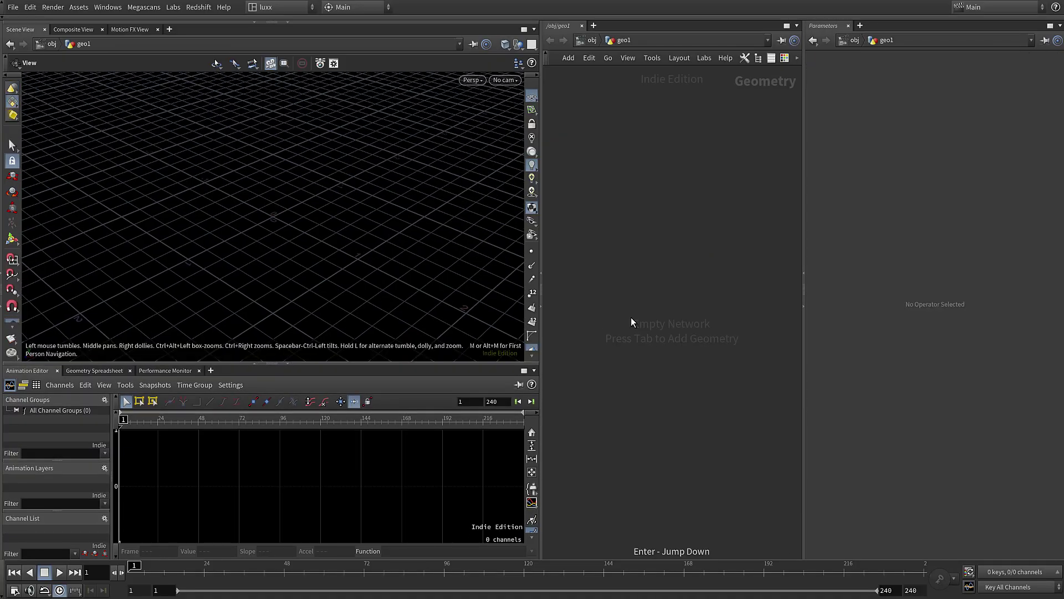
key(Tab)
text(spher)
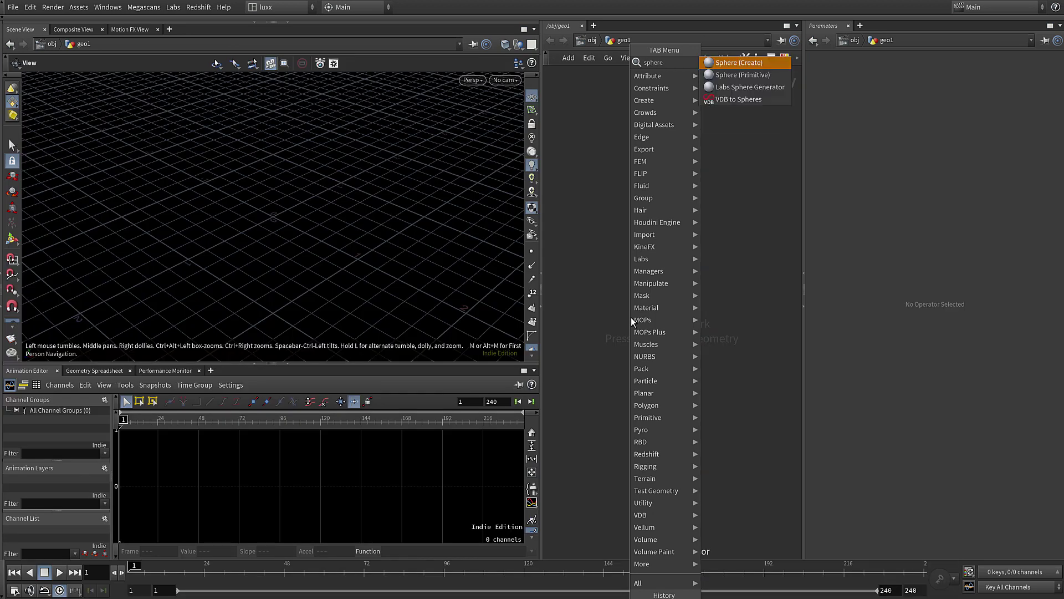
key(Return)
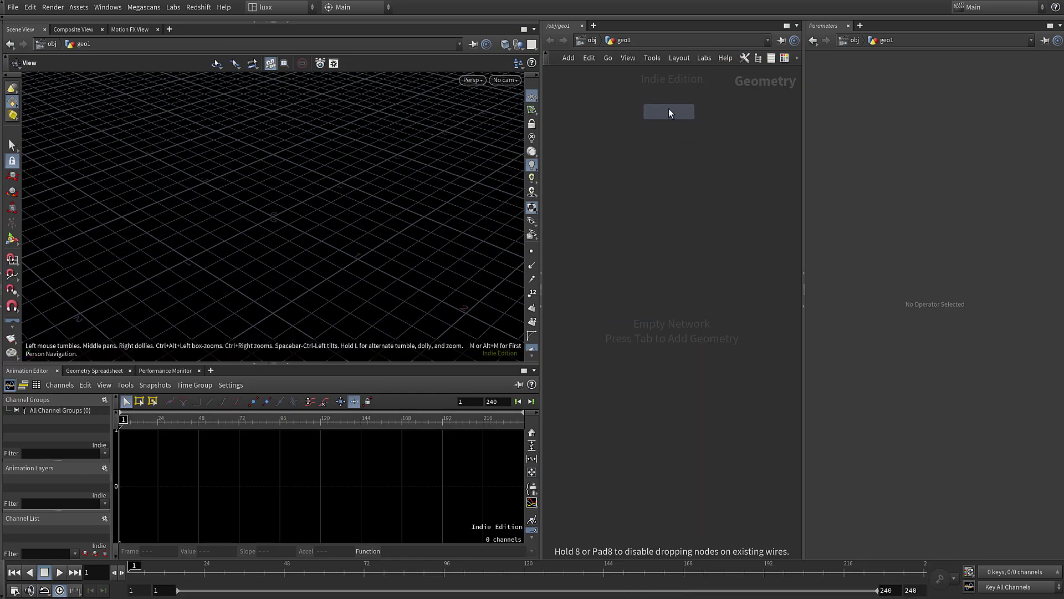
click(668, 102)
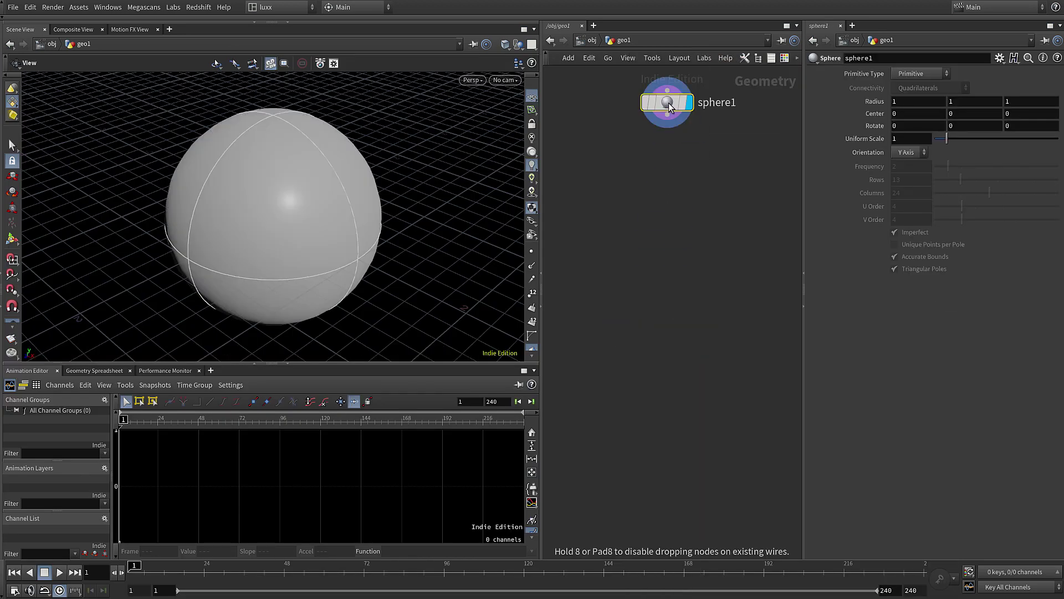
Make the sphere a polygon with uniform scale 0.25 and frequency 4, and hide the ground grid.
click(909, 74)
click(914, 98)
click(909, 138)
text(0.25)
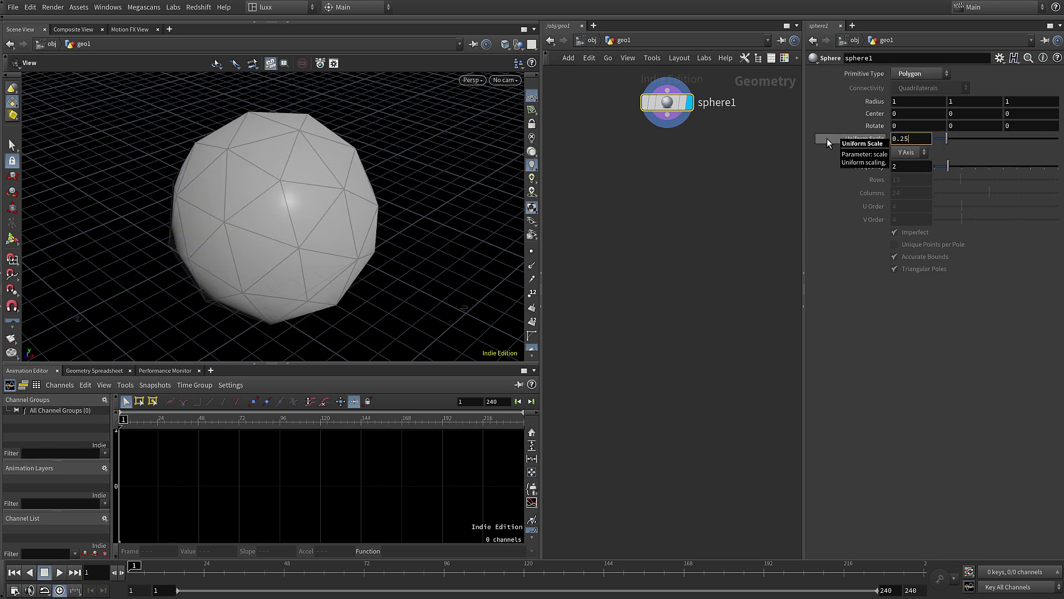
key(Tab)
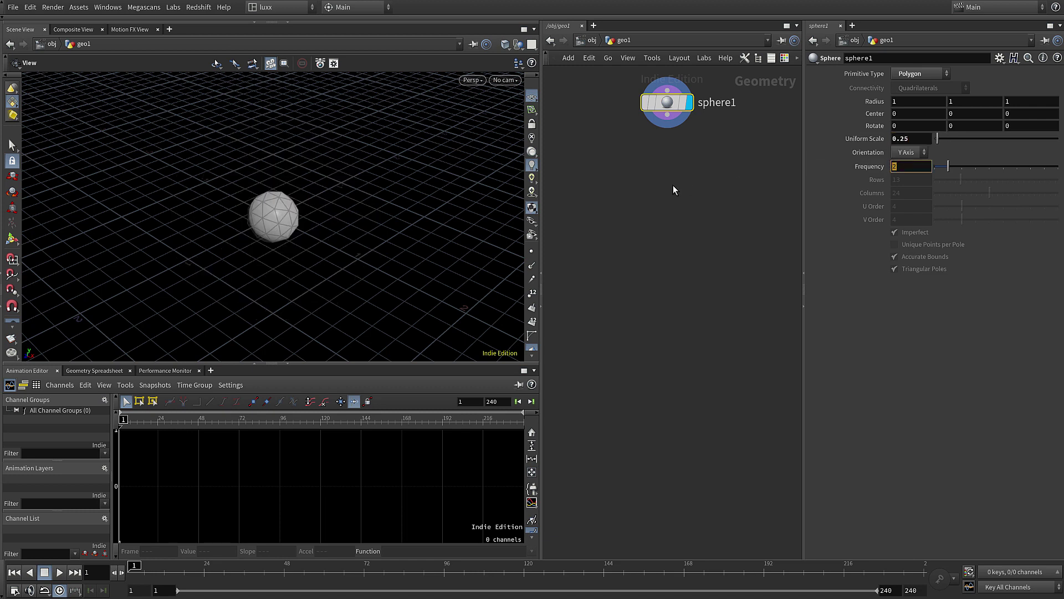
key(Return)
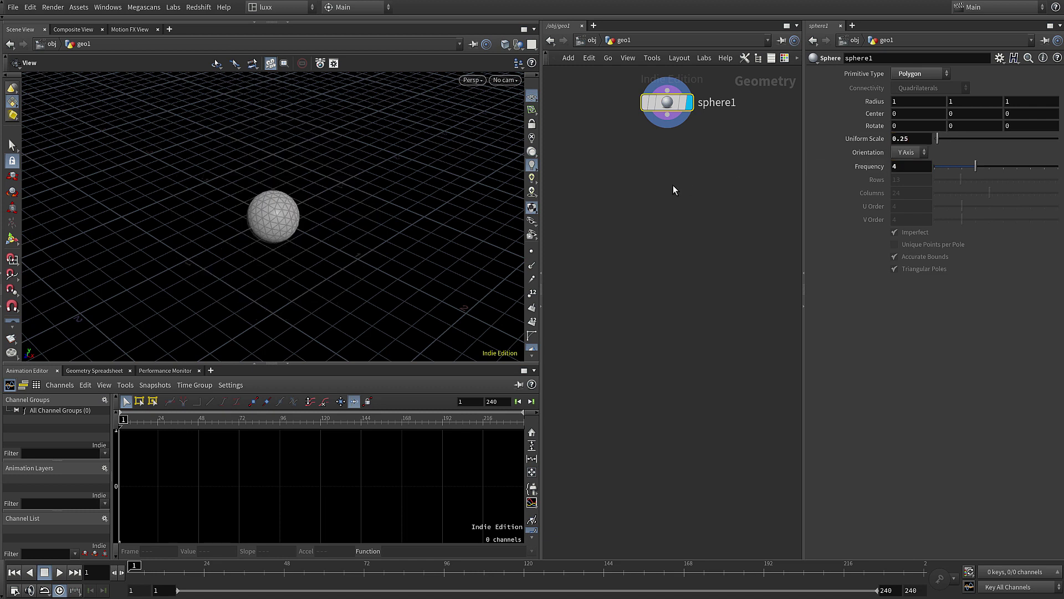
click(532, 96)
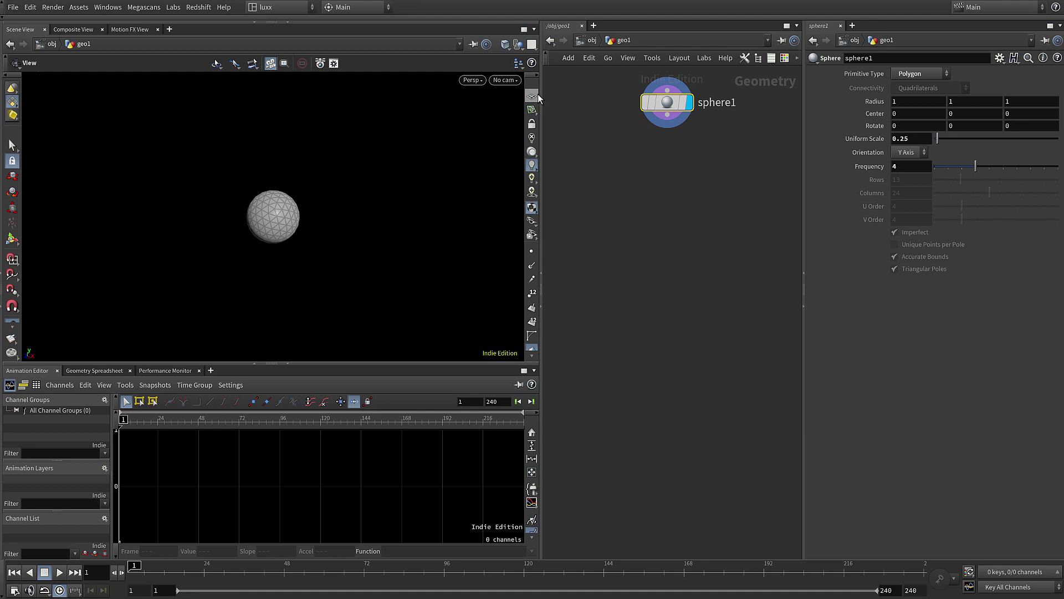
drag(667, 115, 669, 161)
Add a Transform node below sphere1 translated 0.25 in X, and display it.
text(transf)
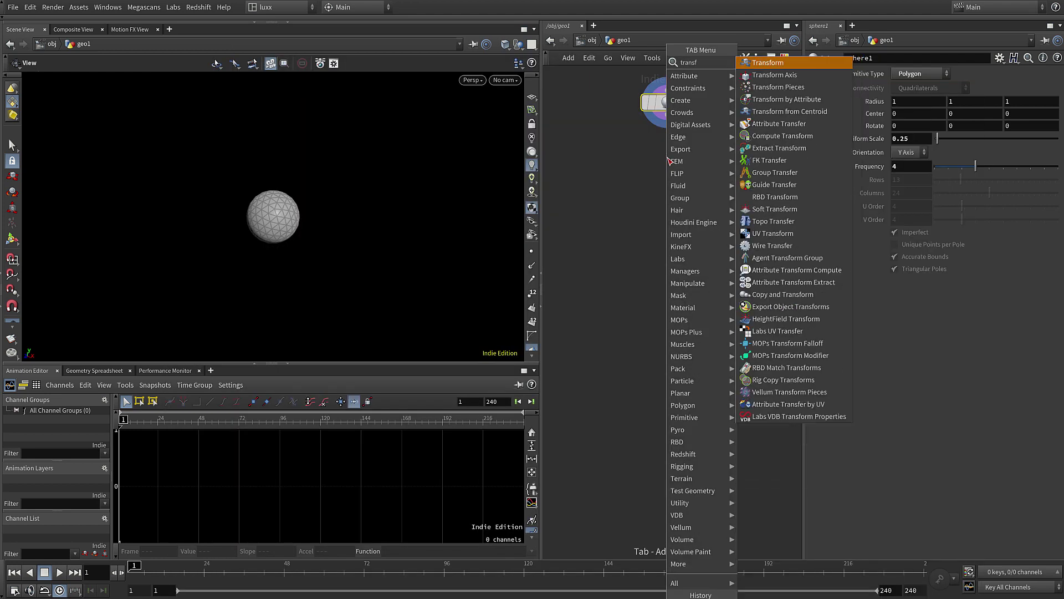
key(Return)
click(669, 160)
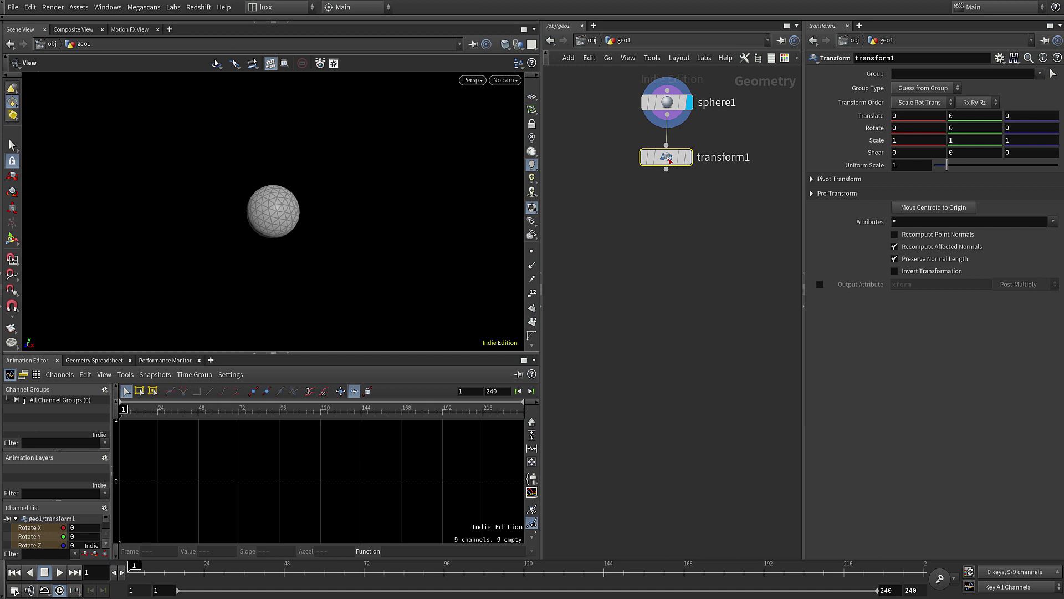
click(904, 115)
key(Return)
mouse_move(668, 158)
key(r)
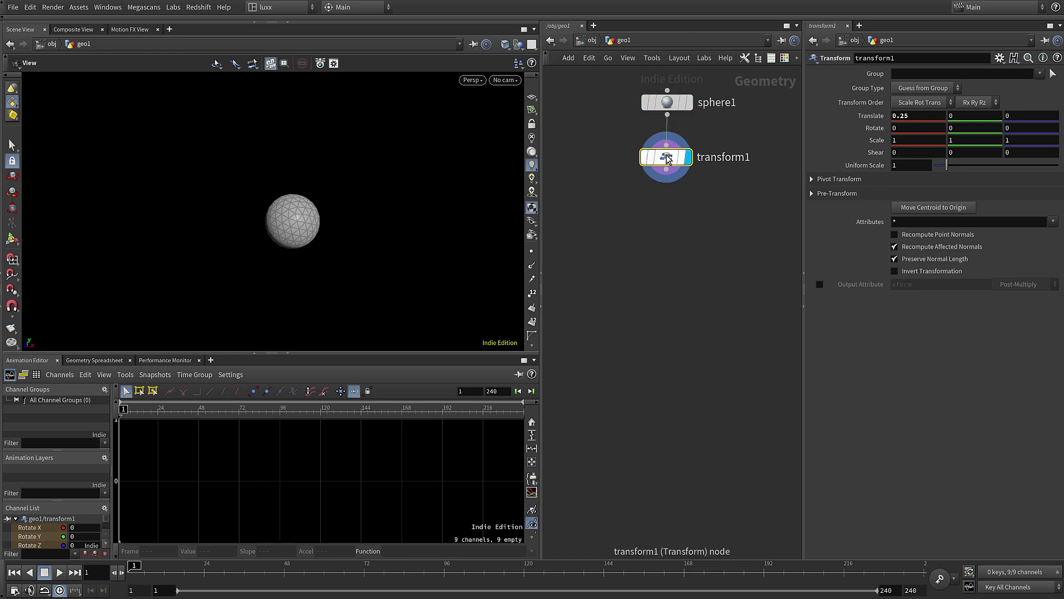
Add a Color node under transform1 set to blue (0.096, 0.434, 1).
drag(666, 170, 668, 201)
key(Escape)
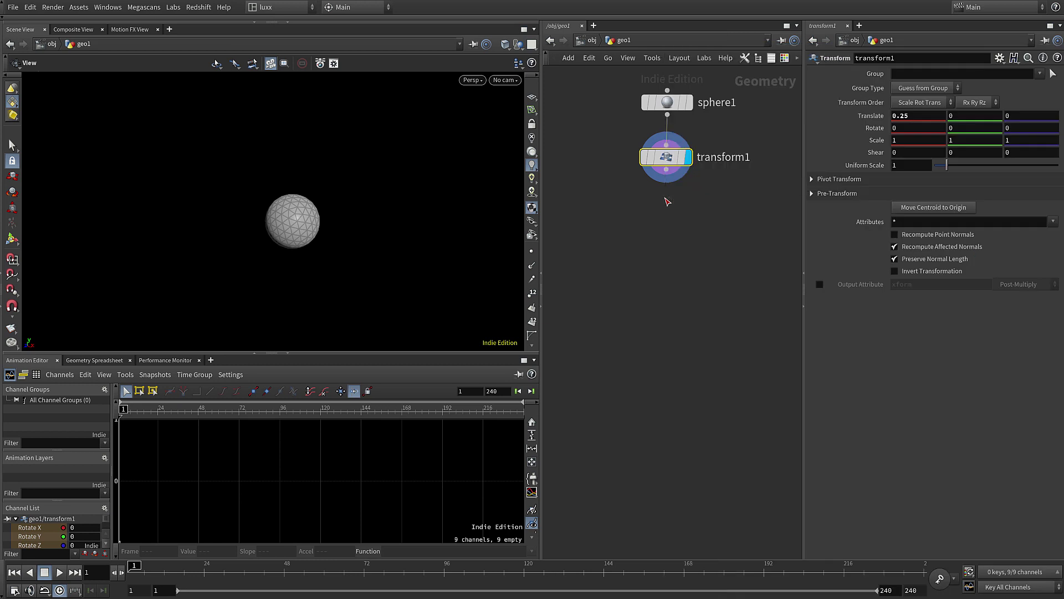
click(668, 202)
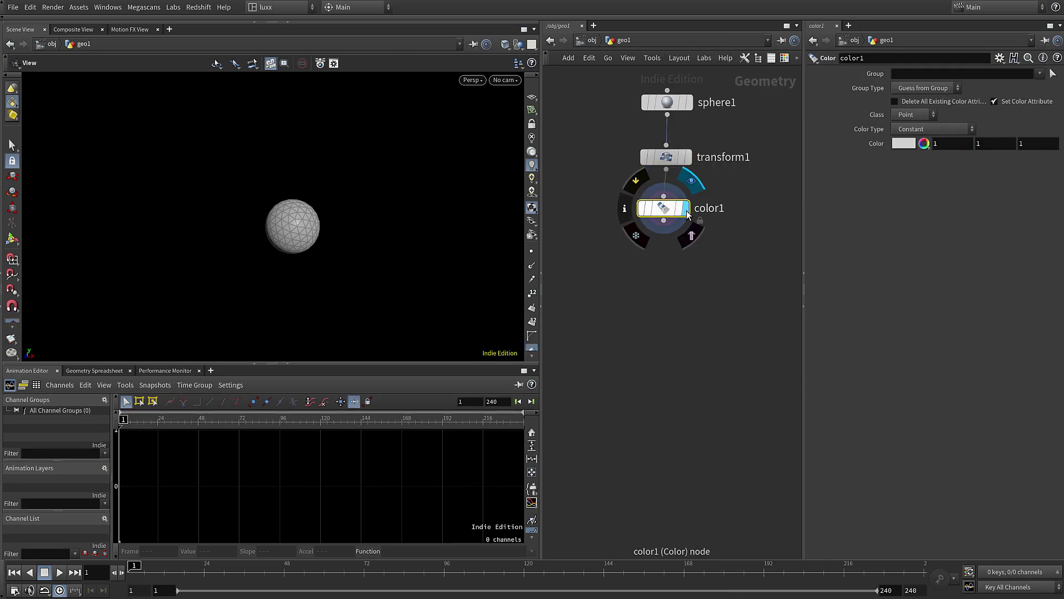
click(924, 144)
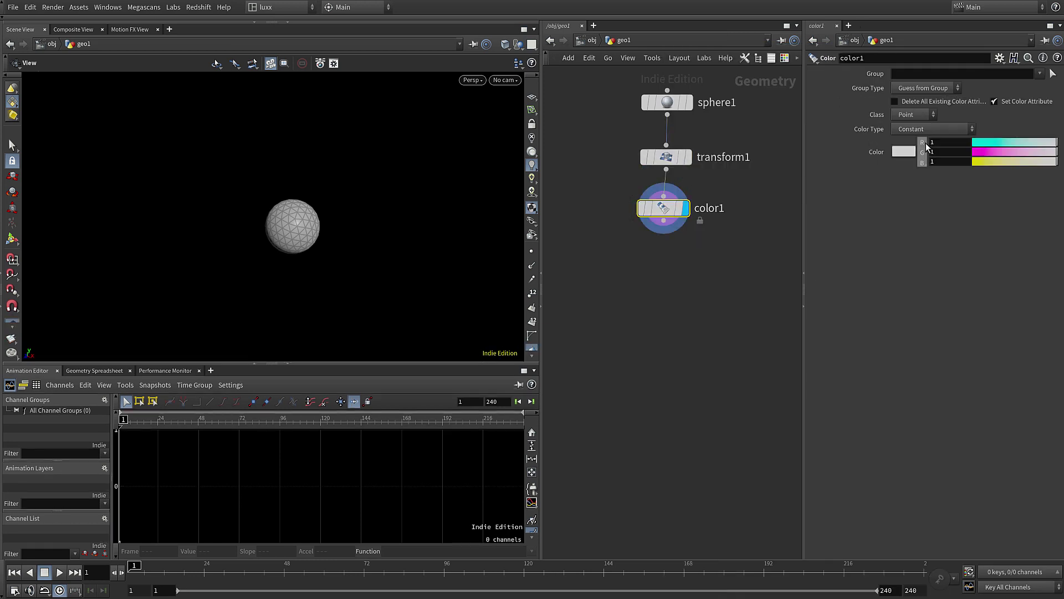
click(980, 143)
drag(1033, 149, 1011, 150)
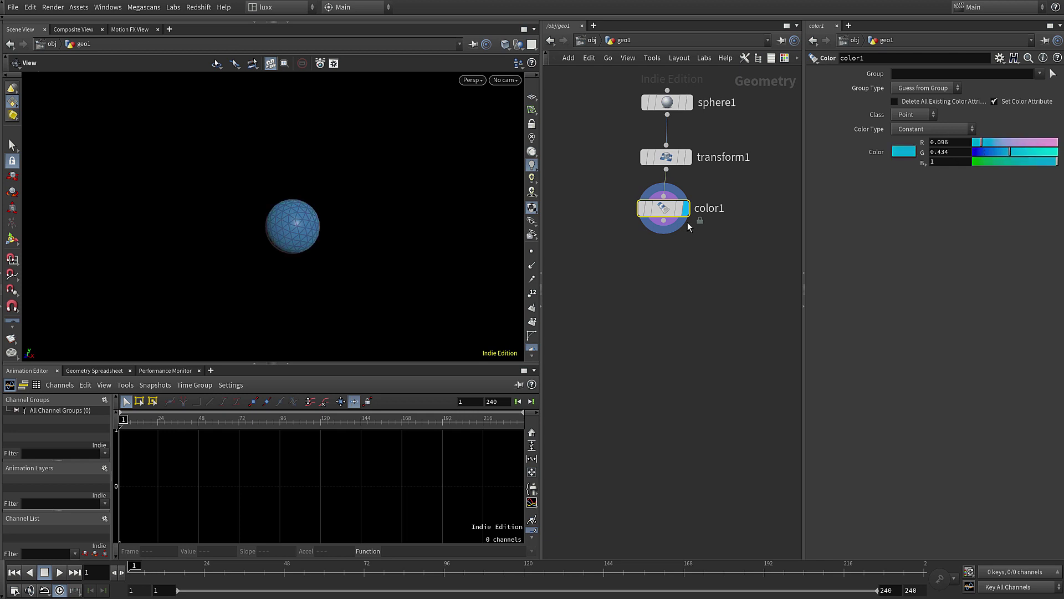
drag(663, 221, 665, 267)
Add a Mountain noise node after color1 with Animate Noise turned on.
key(Tab)
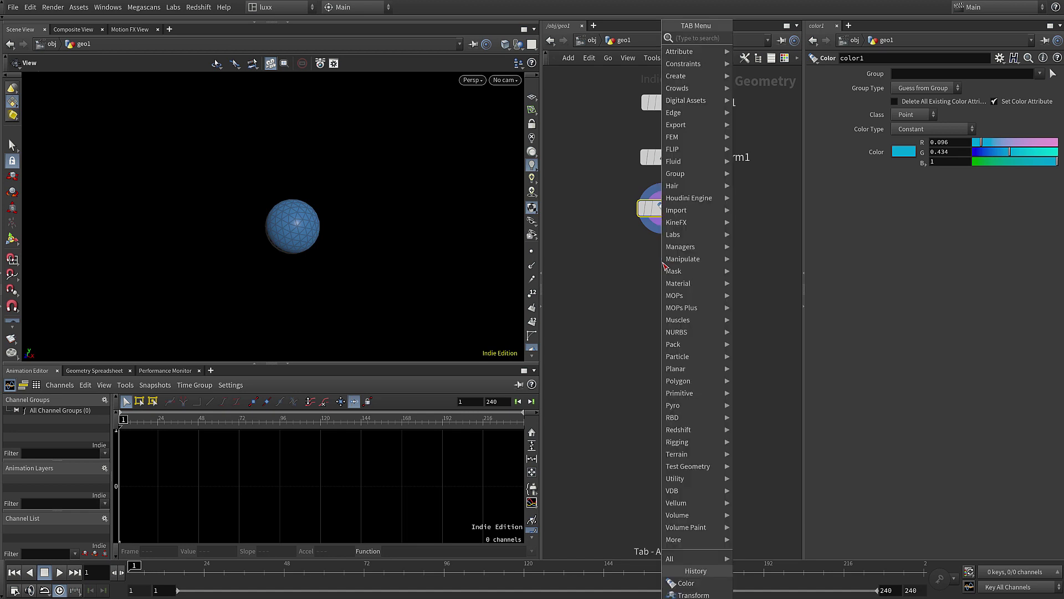
text(mountain)
key(Return)
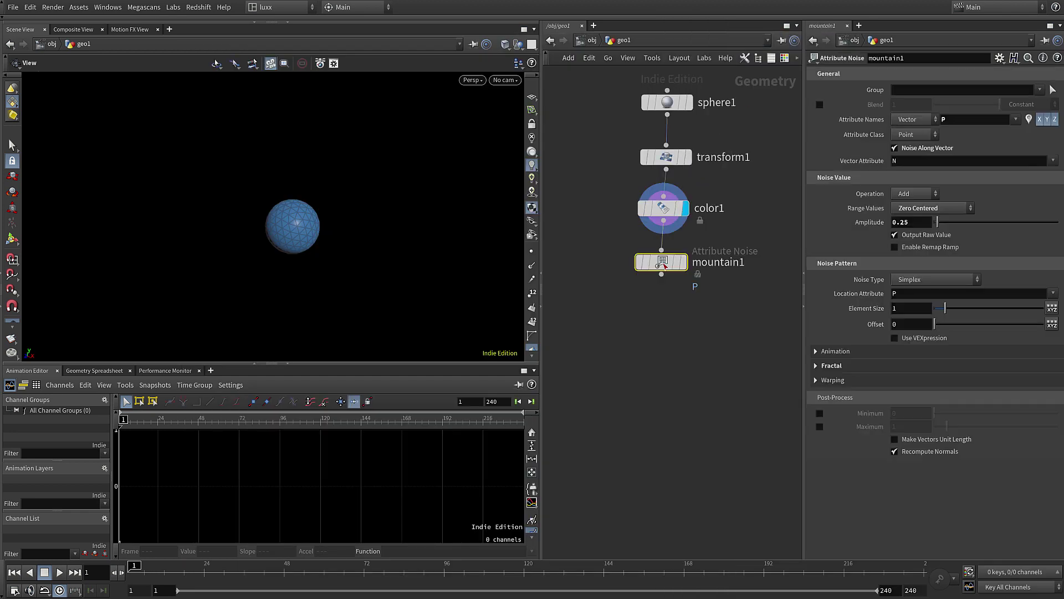
click(683, 262)
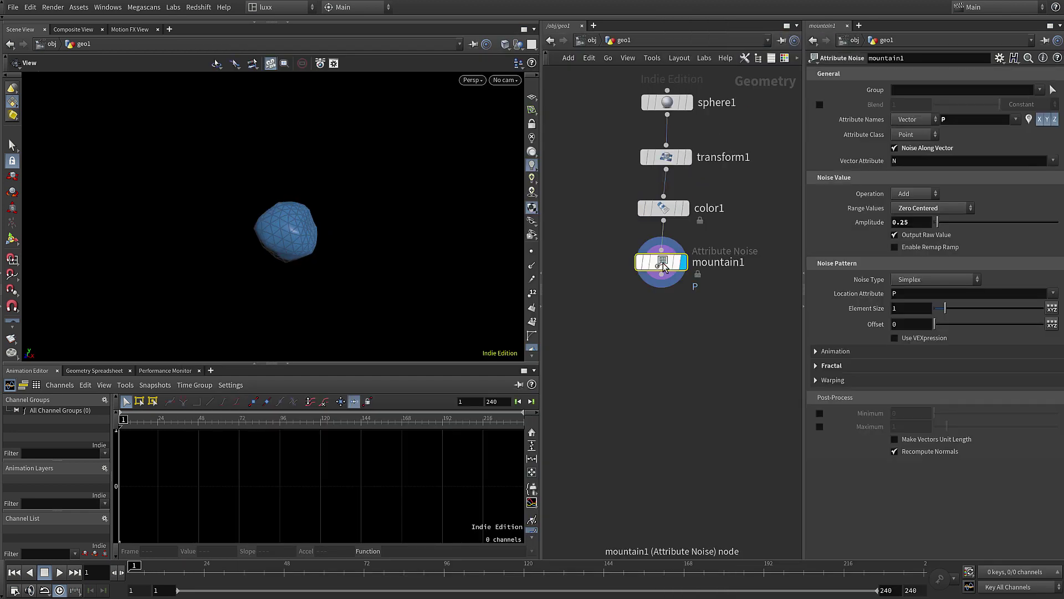
click(835, 351)
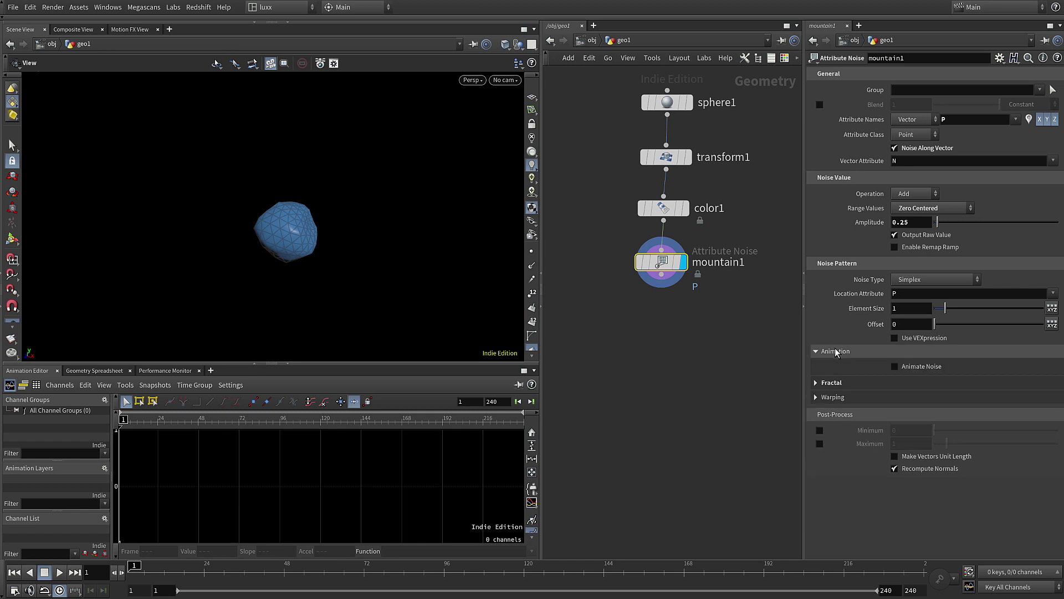
click(894, 367)
Duplicate the transform, color and mountain nodes and set the copy's Translate X to -0.25.
drag(773, 356, 713, 158)
click(715, 153)
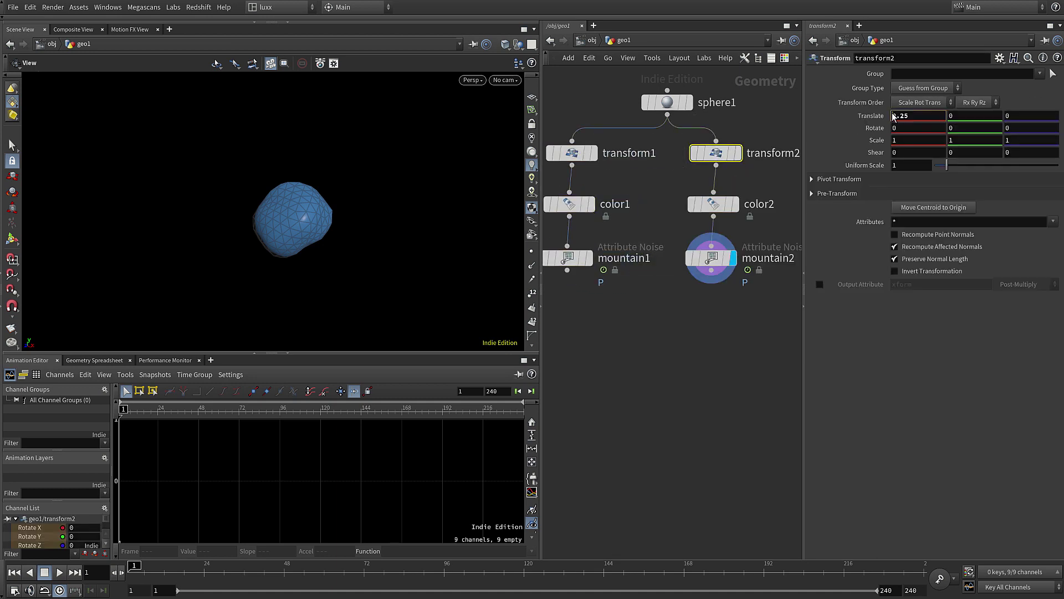
click(894, 116)
text(-)
key(Return)
Colour the copy magenta and raise mountain2's noise Offset to 38.1.
drag(674, 187, 750, 223)
click(992, 147)
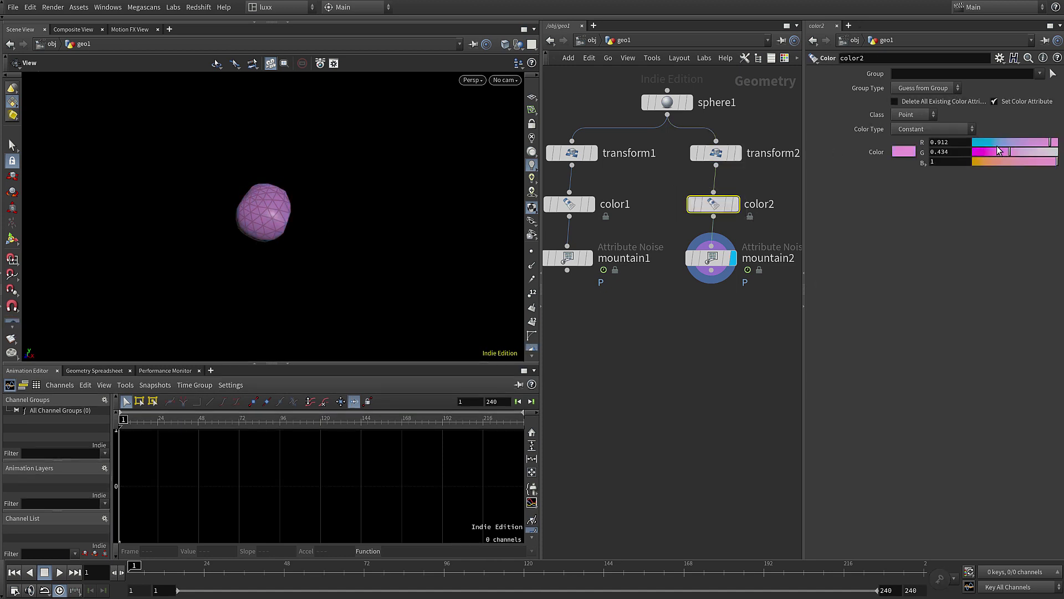
mouse_move(996, 151)
mouse_down()
mouse_move(983, 151)
mouse_move(1004, 159)
mouse_move(978, 151)
mouse_up()
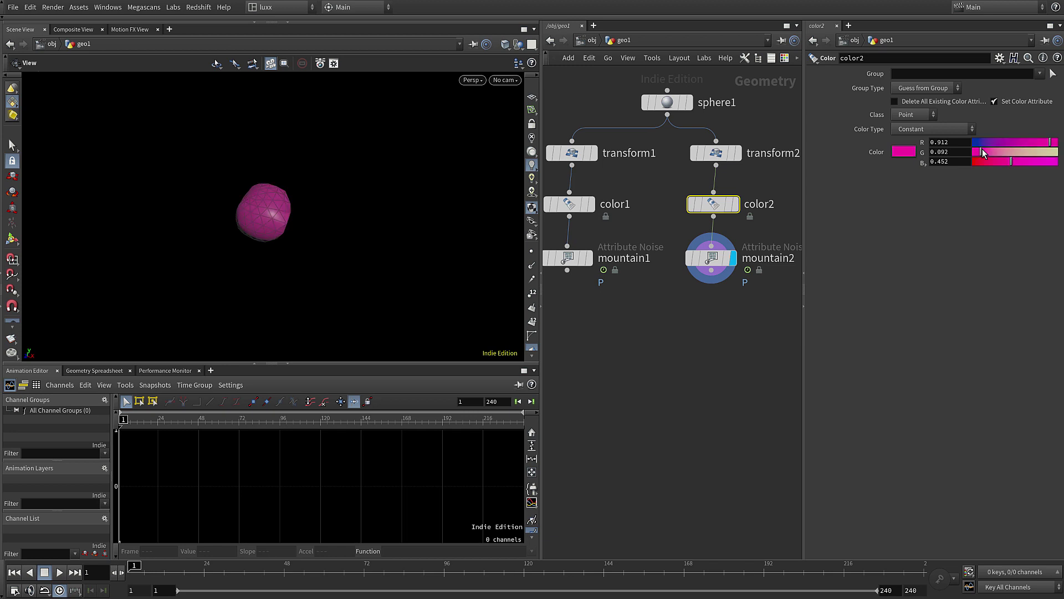
click(715, 258)
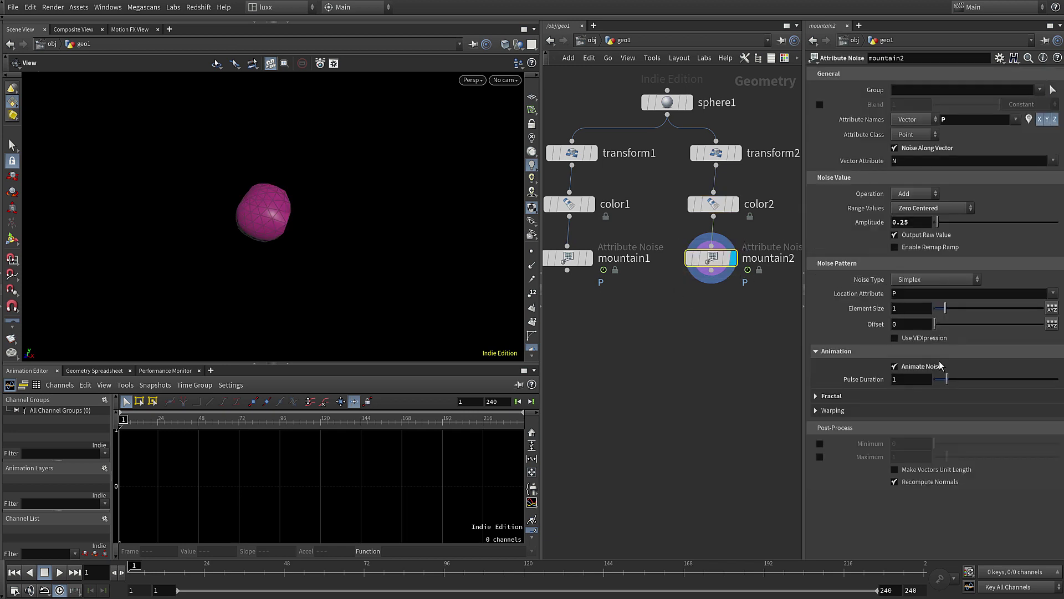
drag(940, 324, 1018, 324)
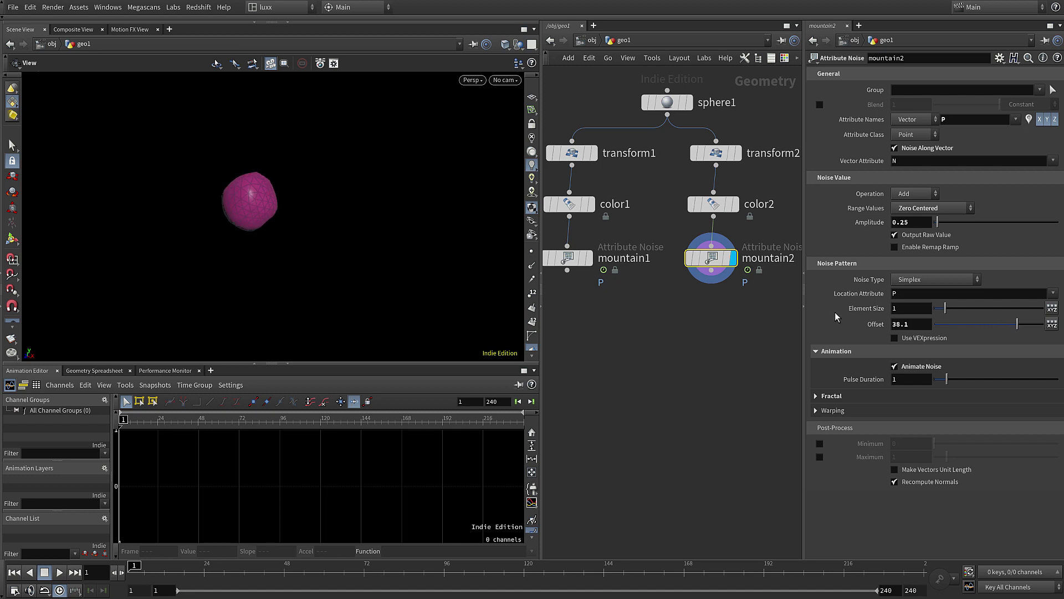
Merge both mountain branches into a displayed Point Velocity node and inspect merge1 and pointvelocity1 info.
shift+drag(612, 292, 700, 330)
key(Tab)
text(poi)
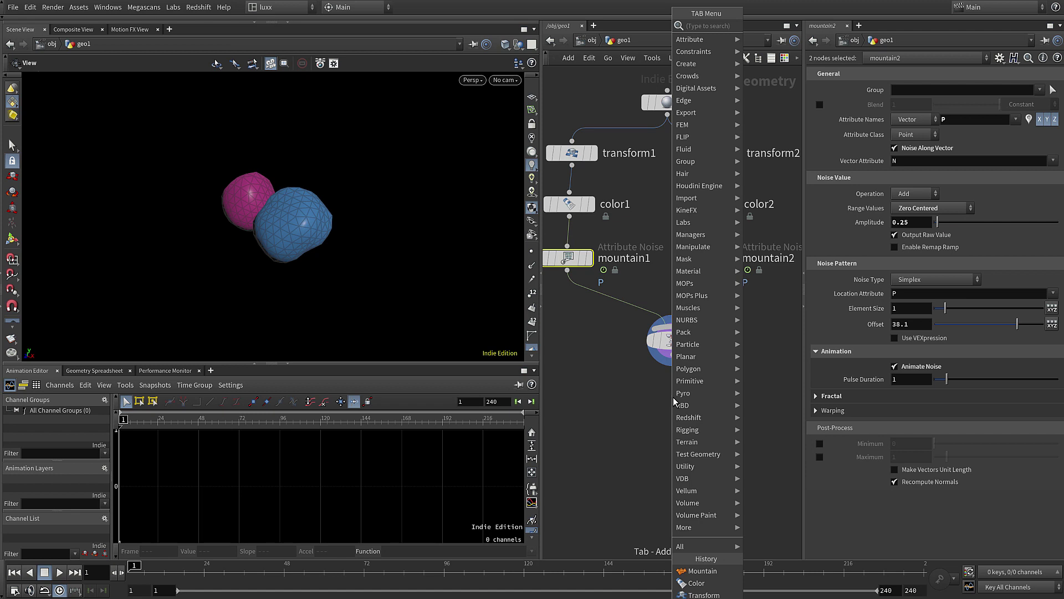
text(nt veloc)
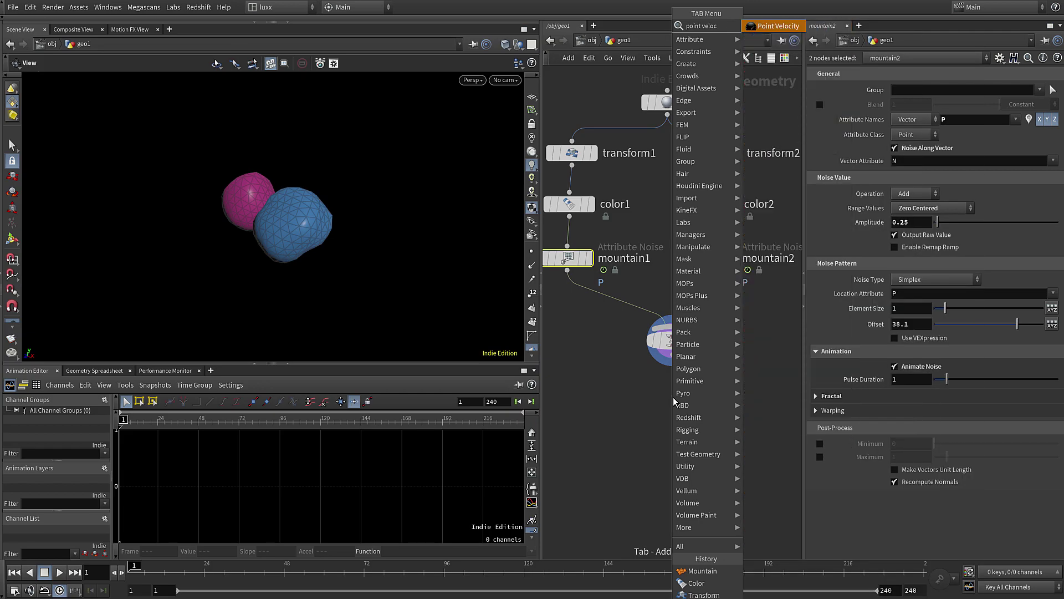
key(Return)
click(673, 396)
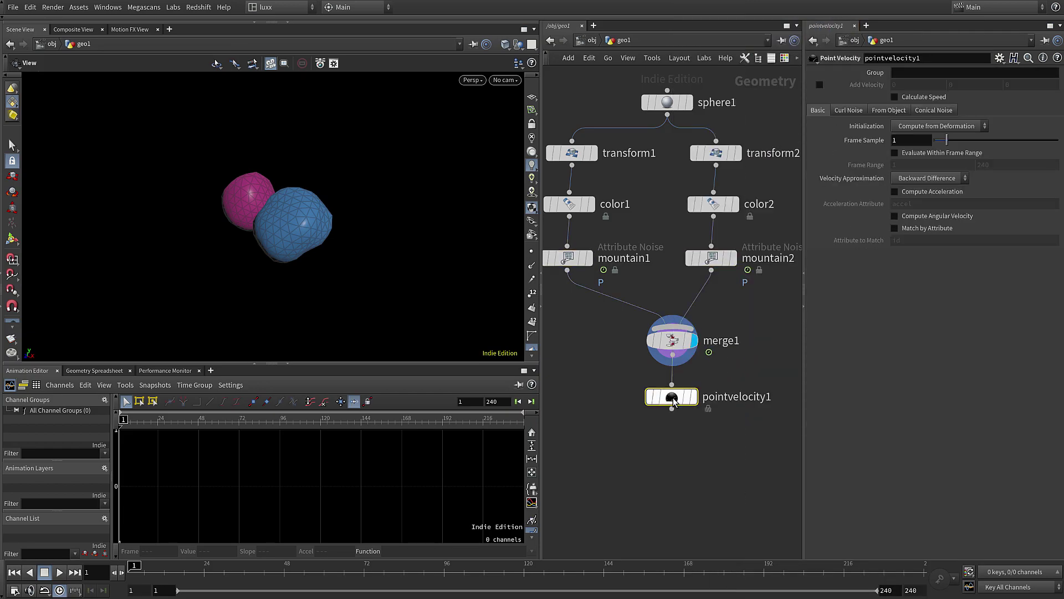
click(693, 397)
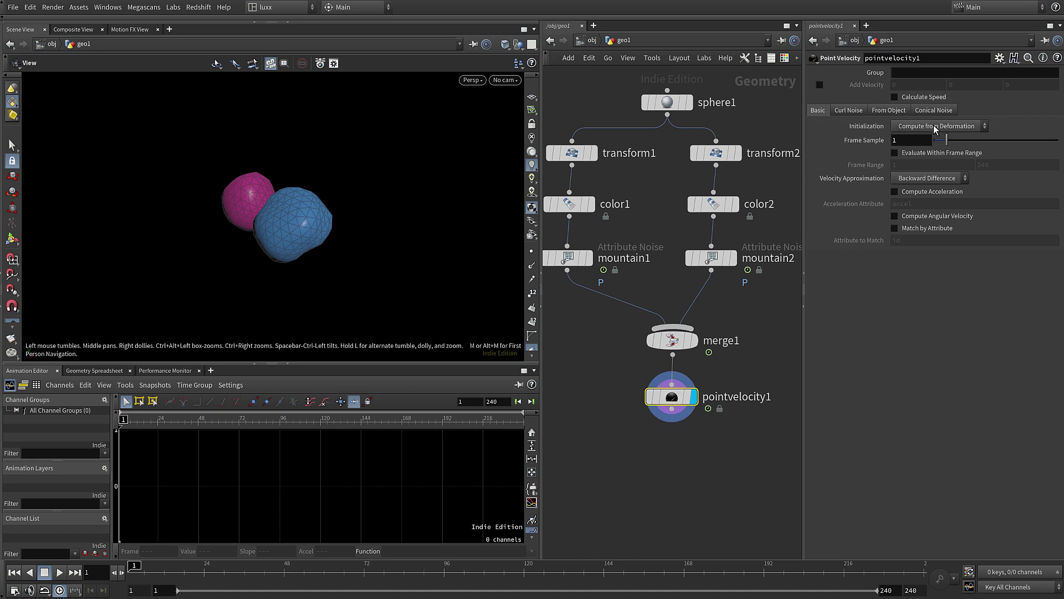
middle_click(673, 339)
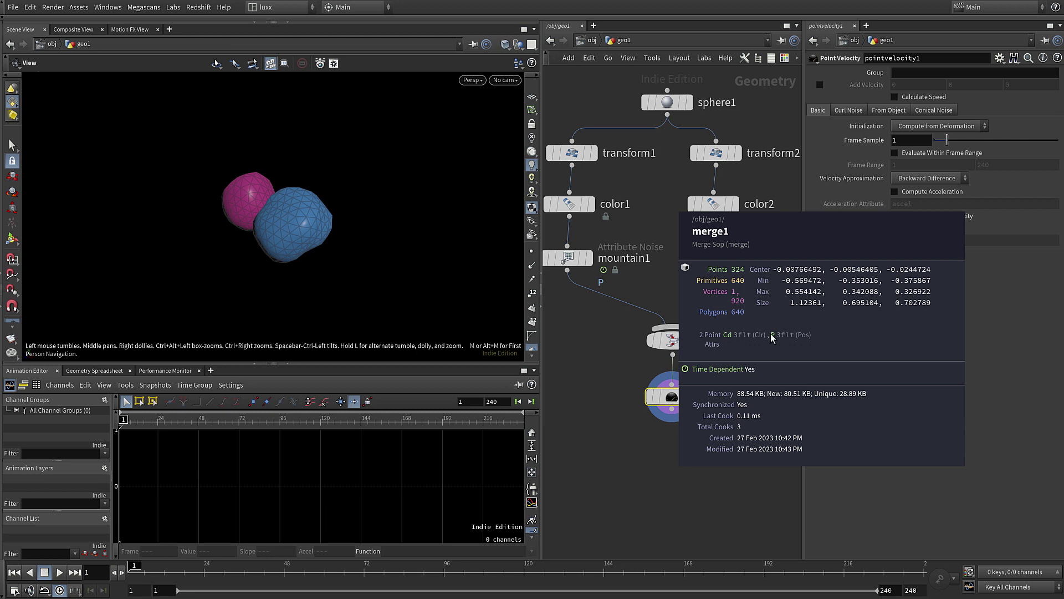
middle_click(671, 397)
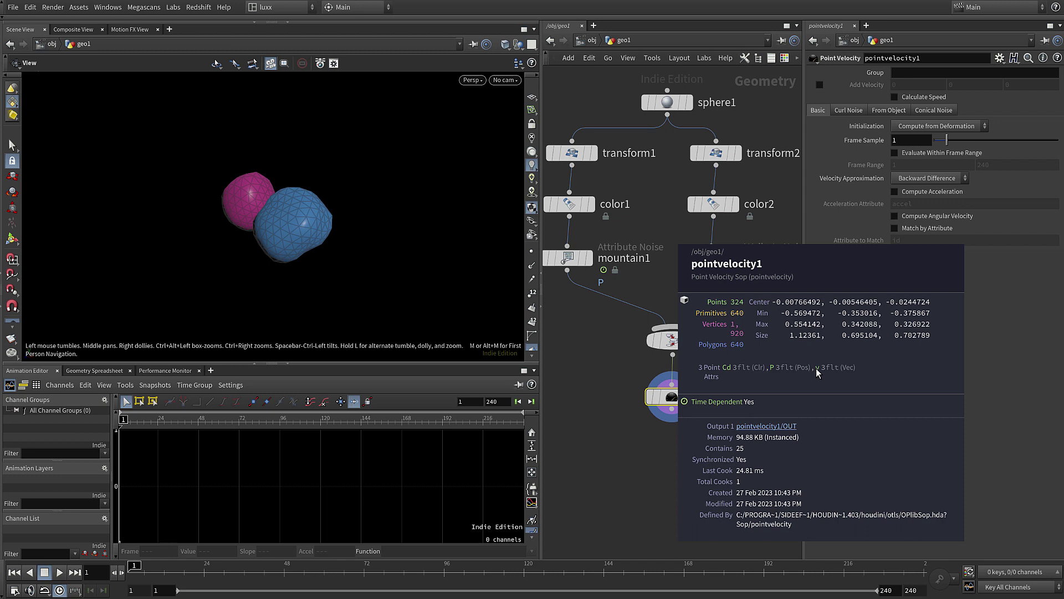
click(95, 371)
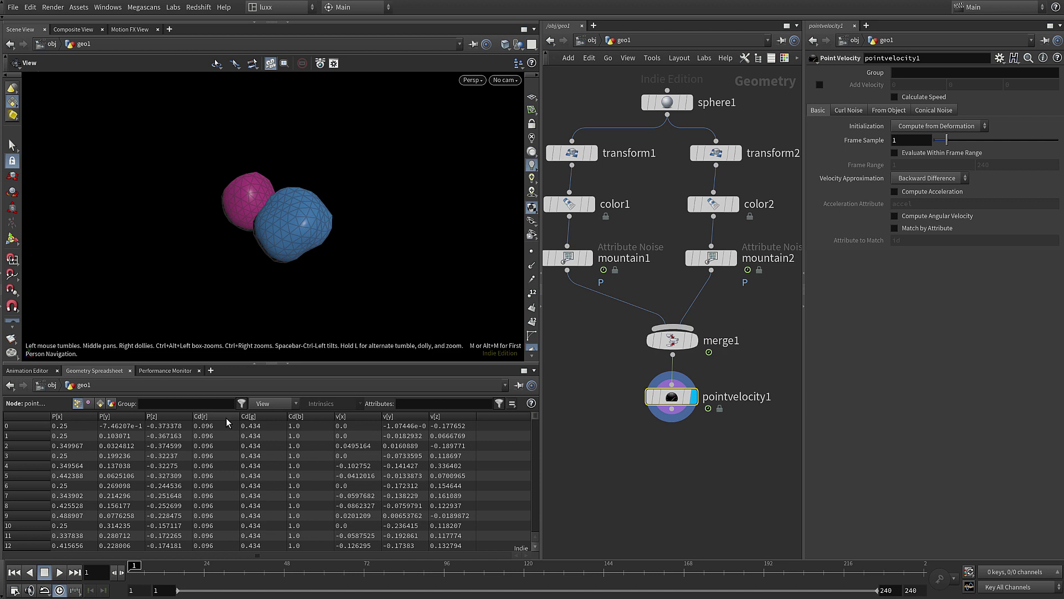
drag(285, 208, 312, 197)
mouse_move(134, 566)
mouse_down()
mouse_move(543, 557)
mouse_move(72, 558)
mouse_up()
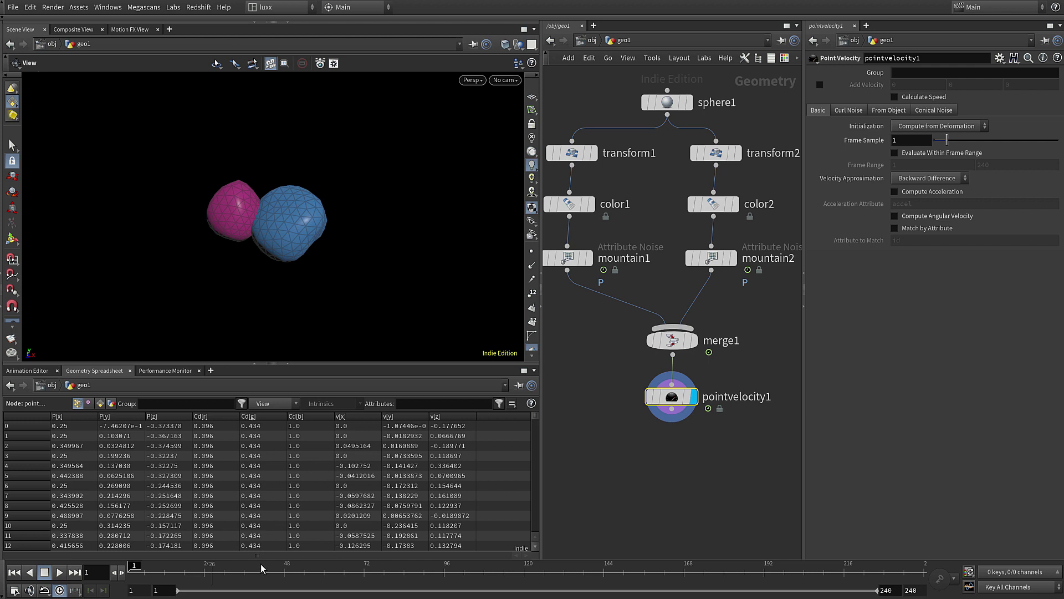
drag(672, 413, 664, 443)
Add a Pyro Source node below pointvelocity1.
key(Tab)
text(pyr)
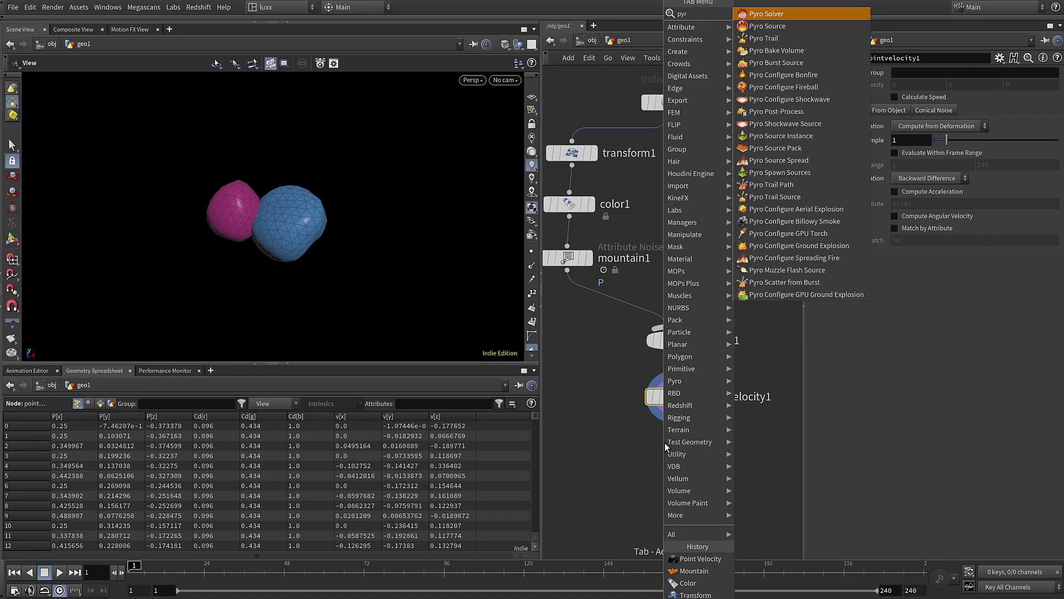
text(o sourc)
key(Return)
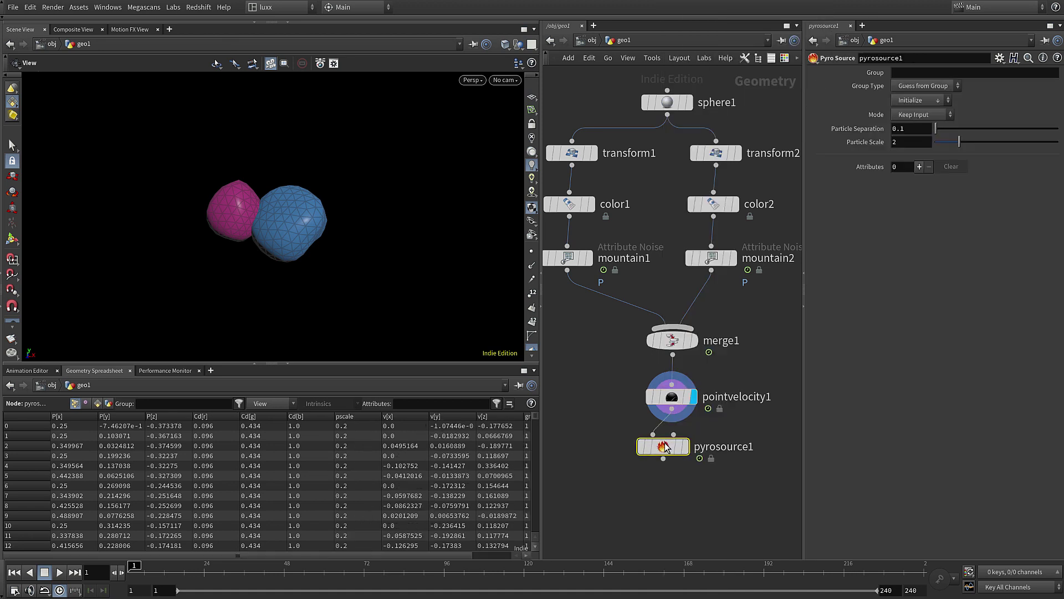
click(673, 451)
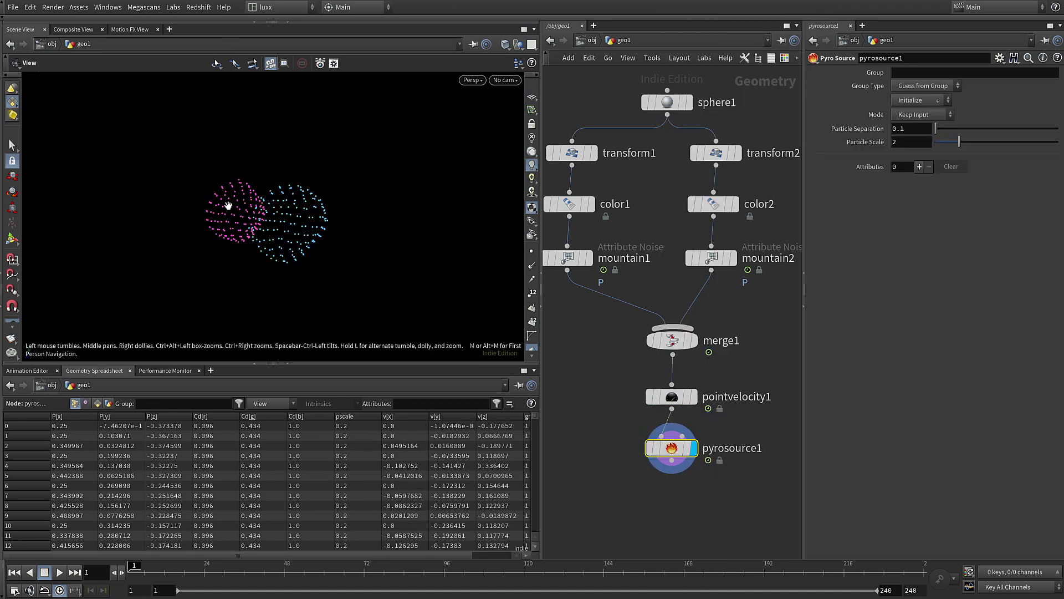
Set the Pyro Source to Source Smoke, Surface Scatter mode, particle separation 0.025.
click(921, 100)
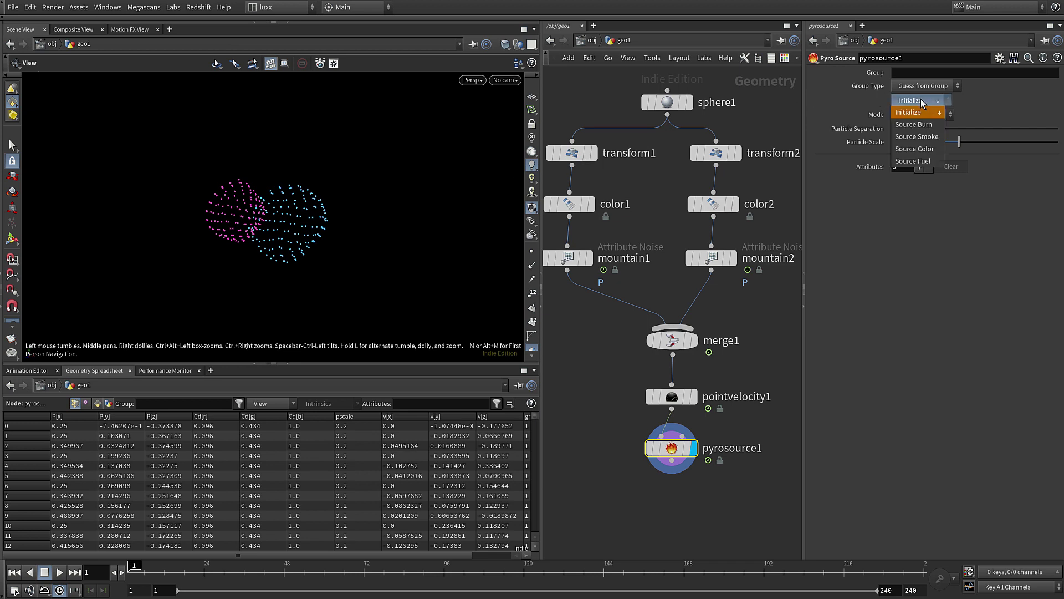
click(917, 137)
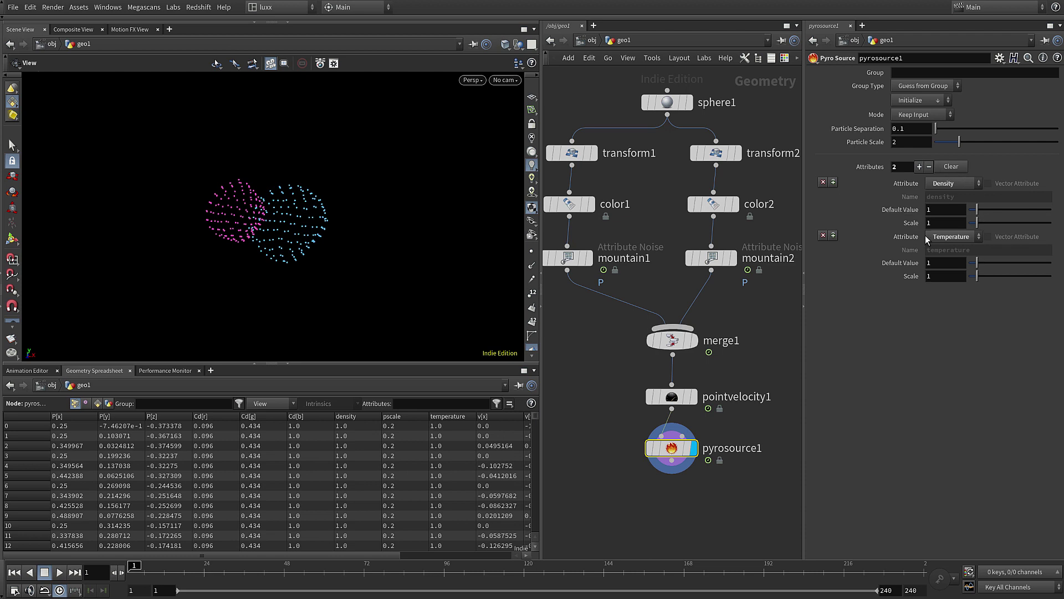
click(920, 114)
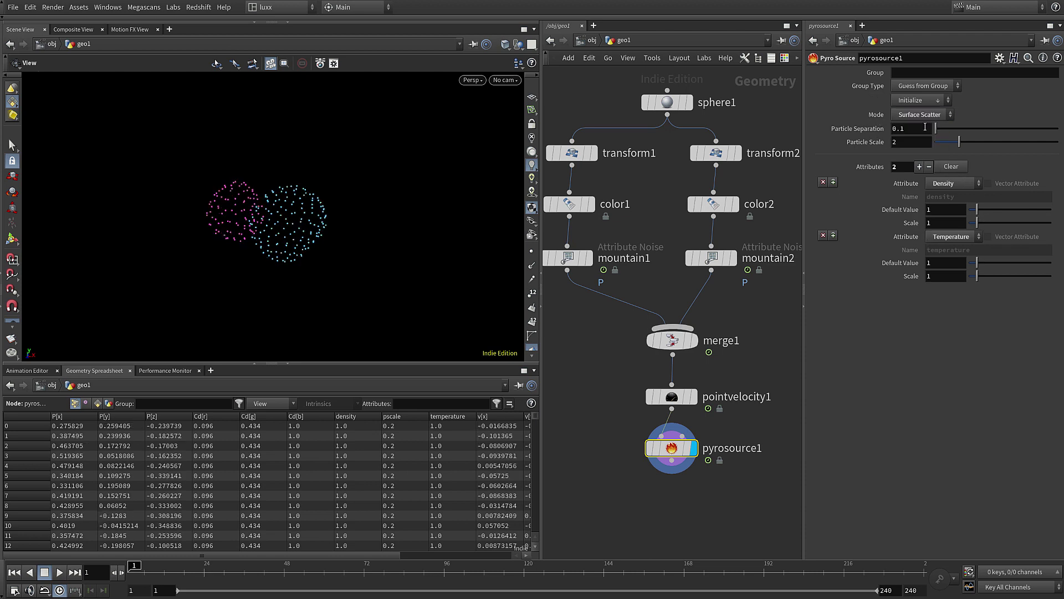
click(902, 131)
text(025)
key(Return)
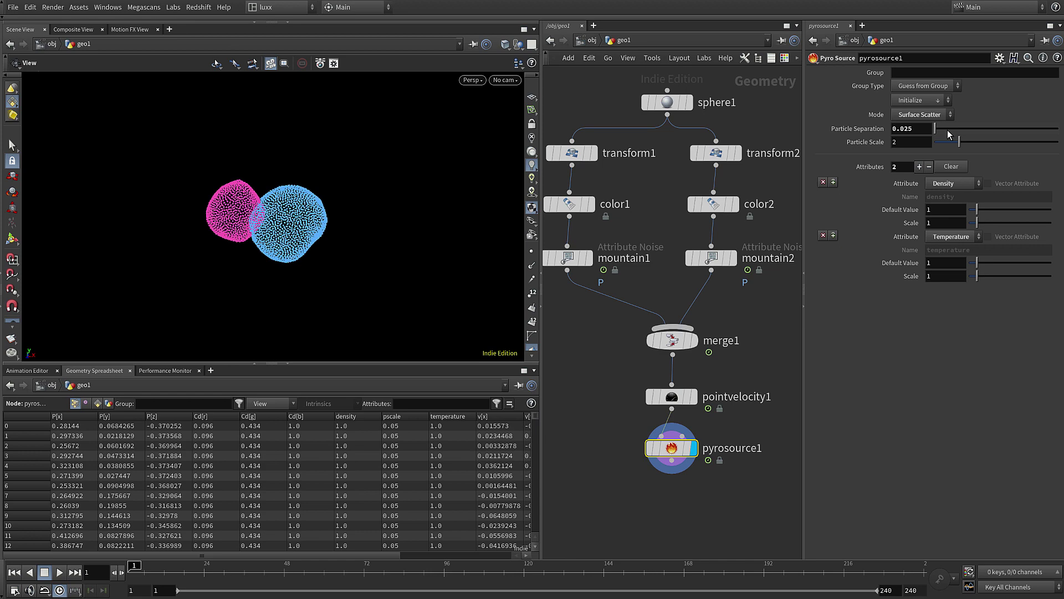
right_drag(278, 235, 411, 225)
drag(412, 224, 285, 192)
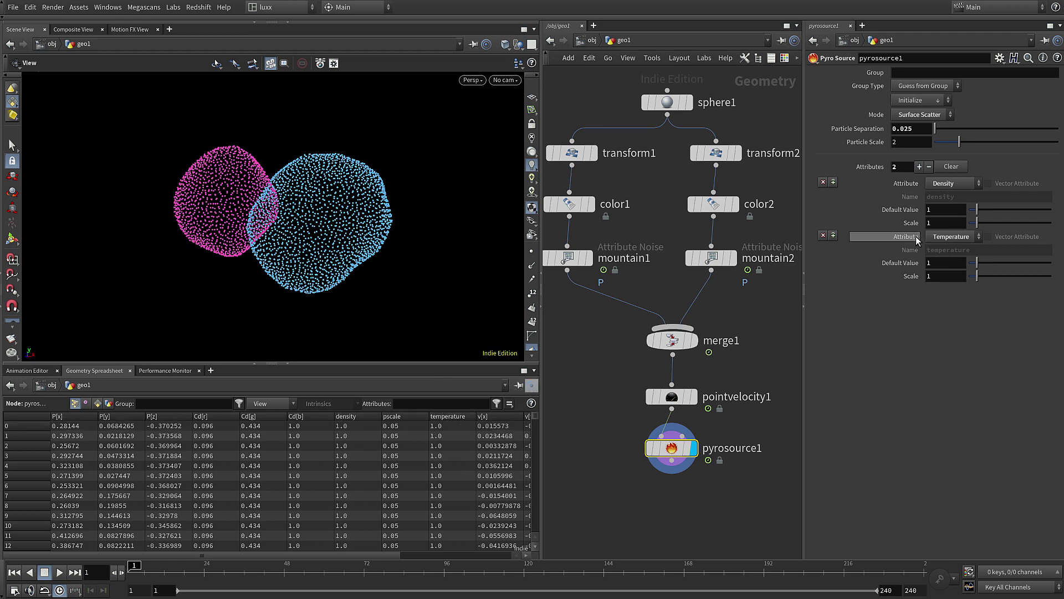
In pyrosource1, replace Temperature with Color and add a third attribute set to Alpha.
click(951, 237)
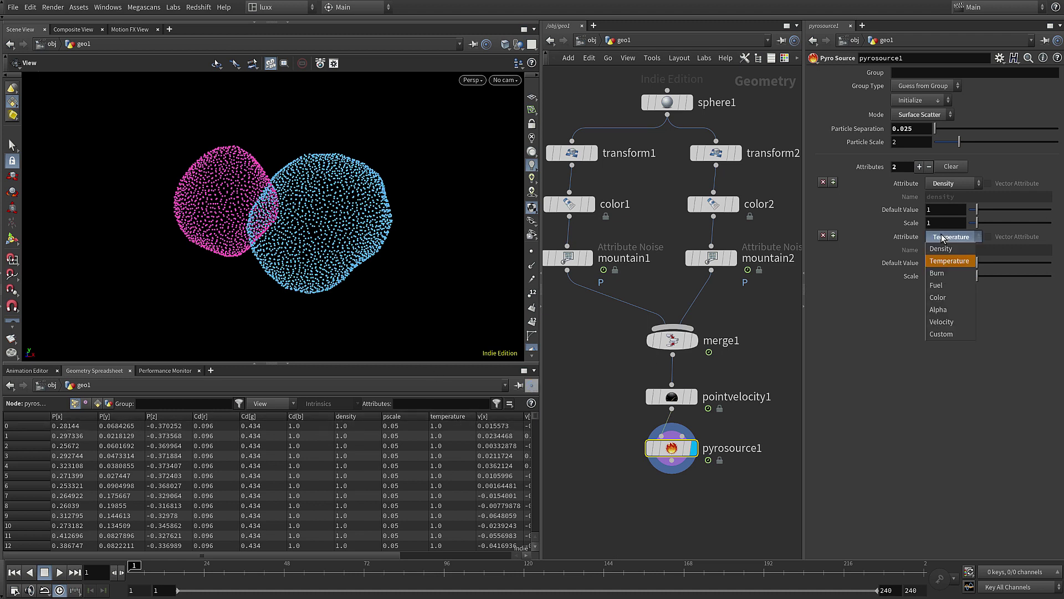
click(944, 300)
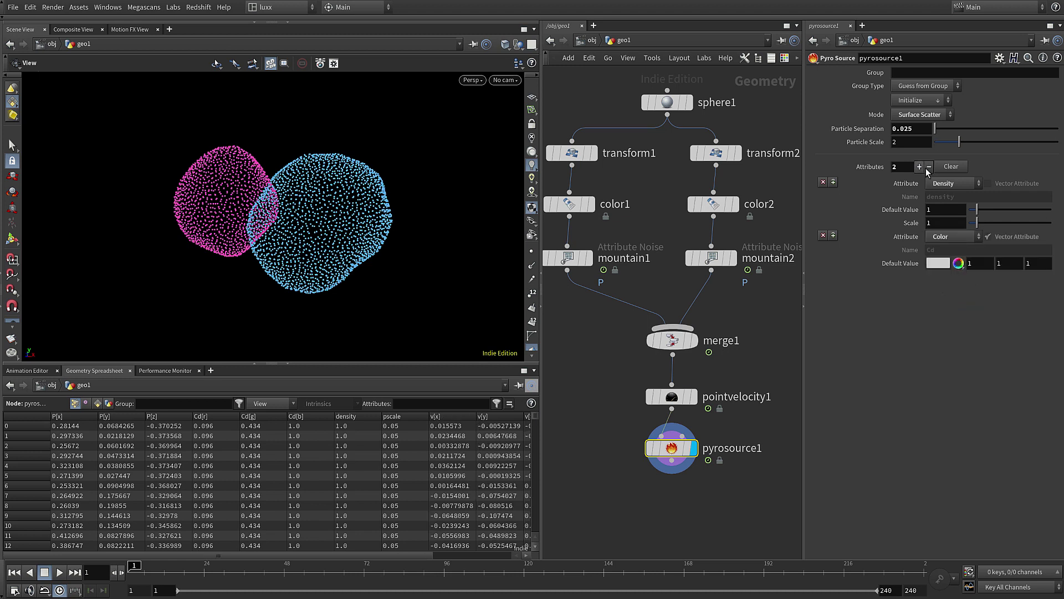
click(919, 166)
click(943, 277)
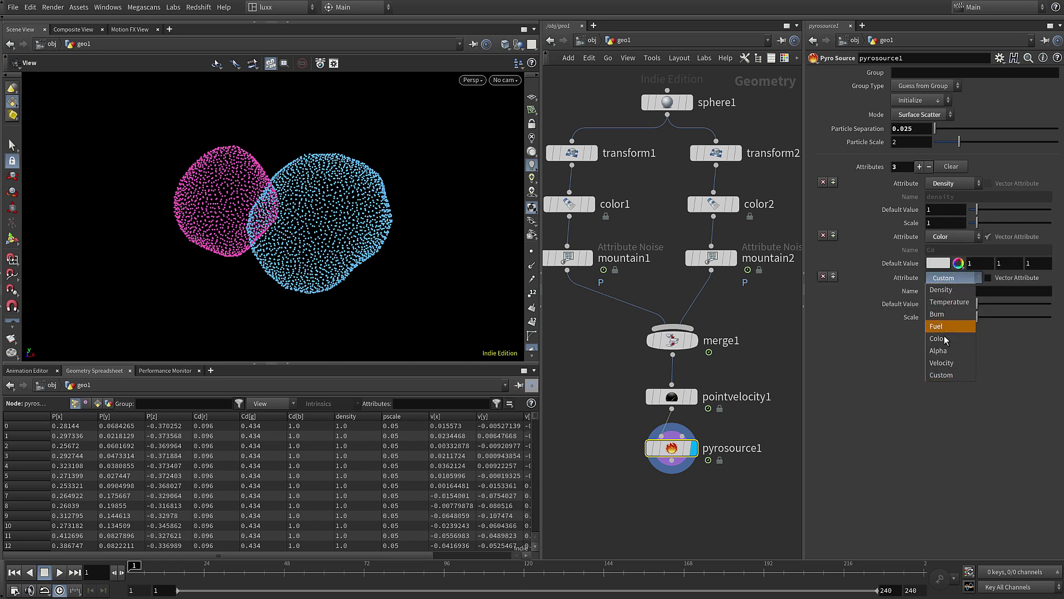
click(949, 353)
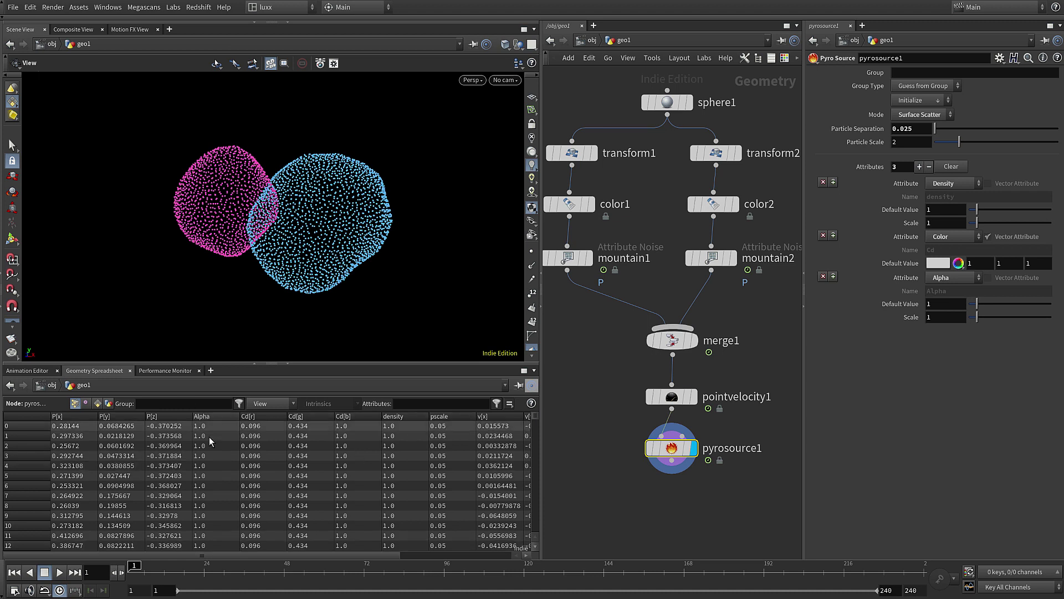
drag(237, 555, 363, 559)
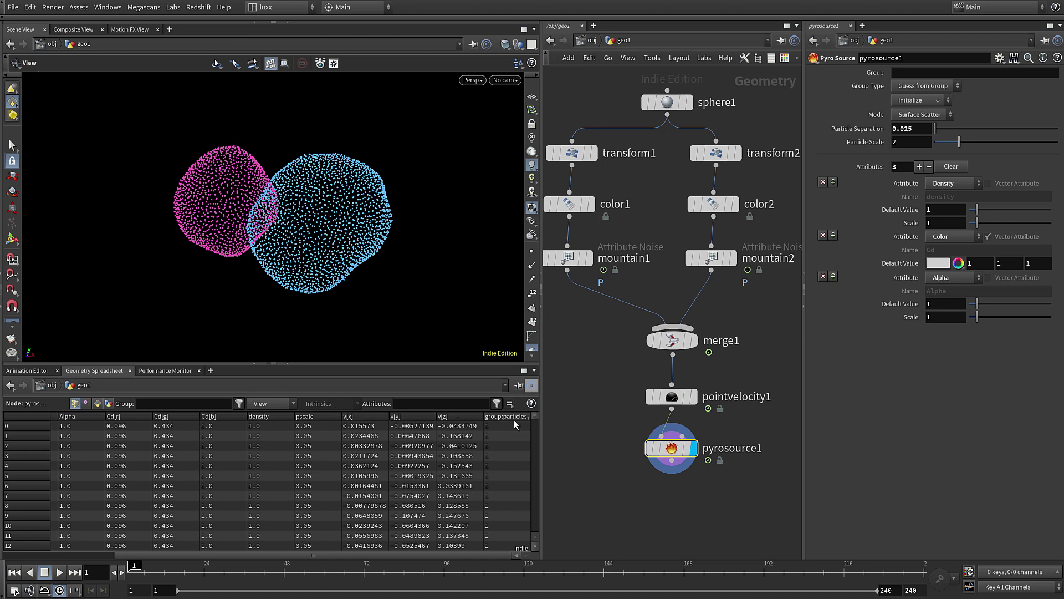
middle_click(663, 449)
Add a Volume Rasterize Attributes node below pyrosource1 and display it.
drag(672, 461, 671, 505)
key(Tab)
text(volum rast)
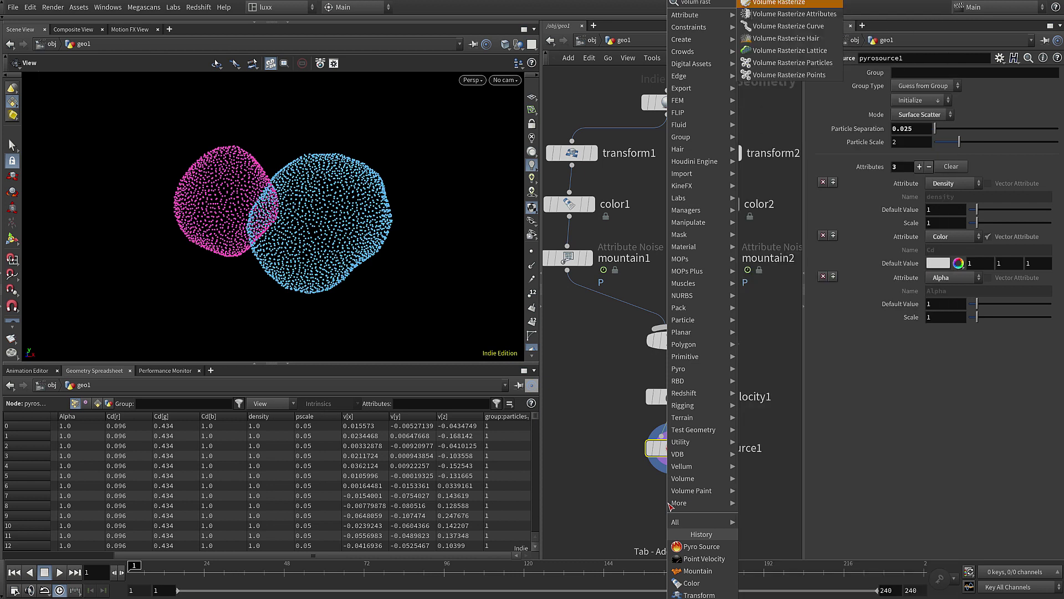
key(Down)
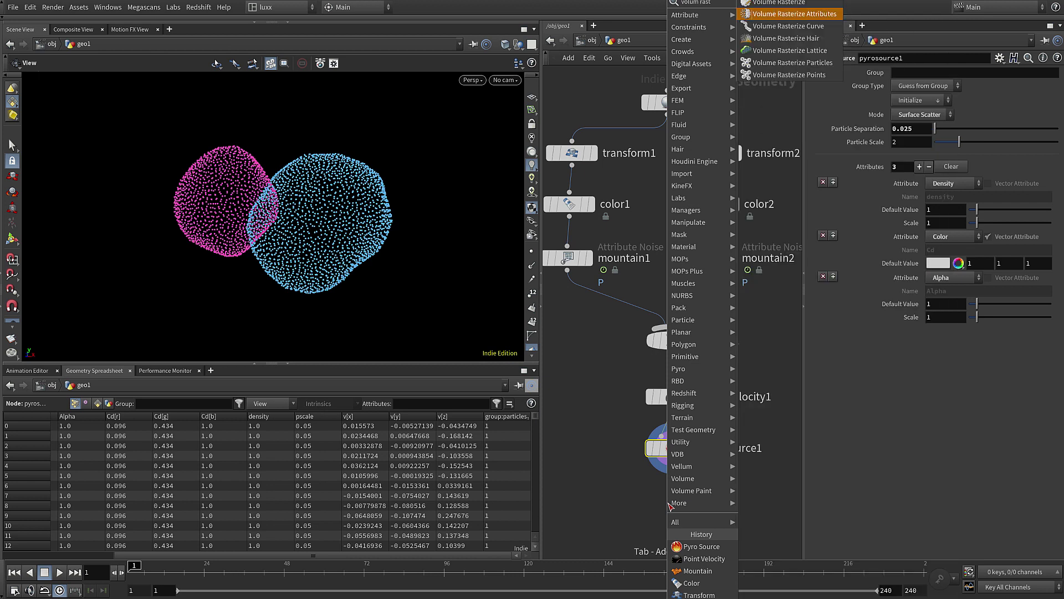
key(Return)
click(670, 506)
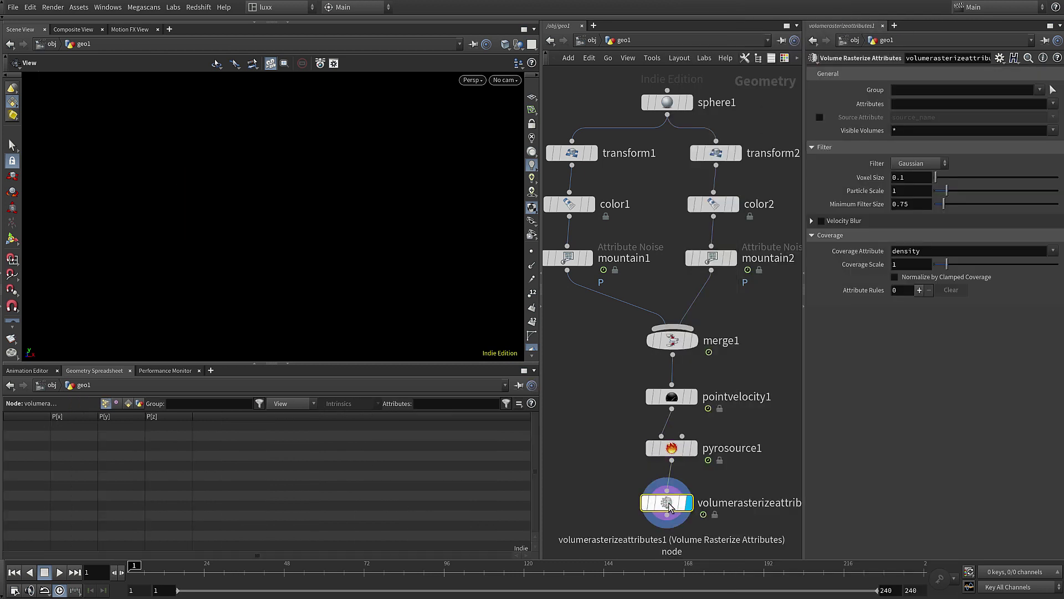
Rasterize the attributes 'density Cd Alpha v' with a voxel size of 0.025.
click(903, 105)
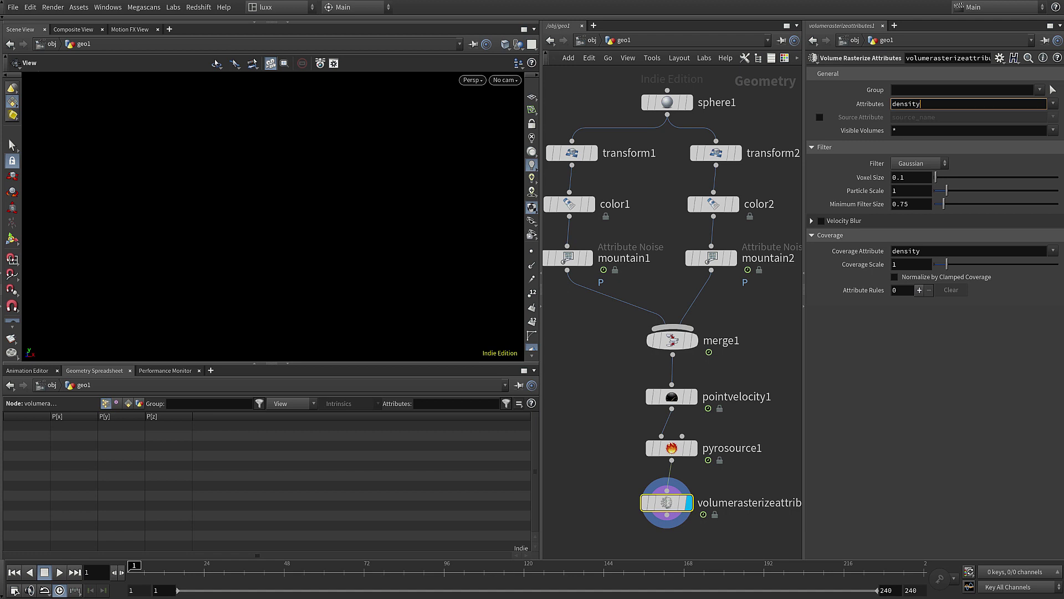
key(Return)
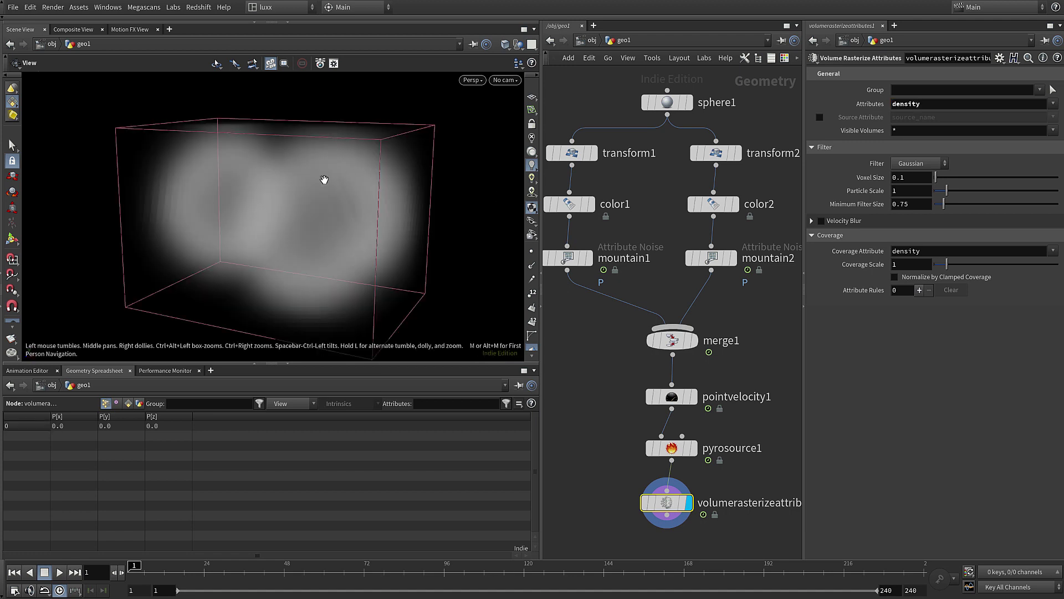
middle_click(671, 504)
click(962, 105)
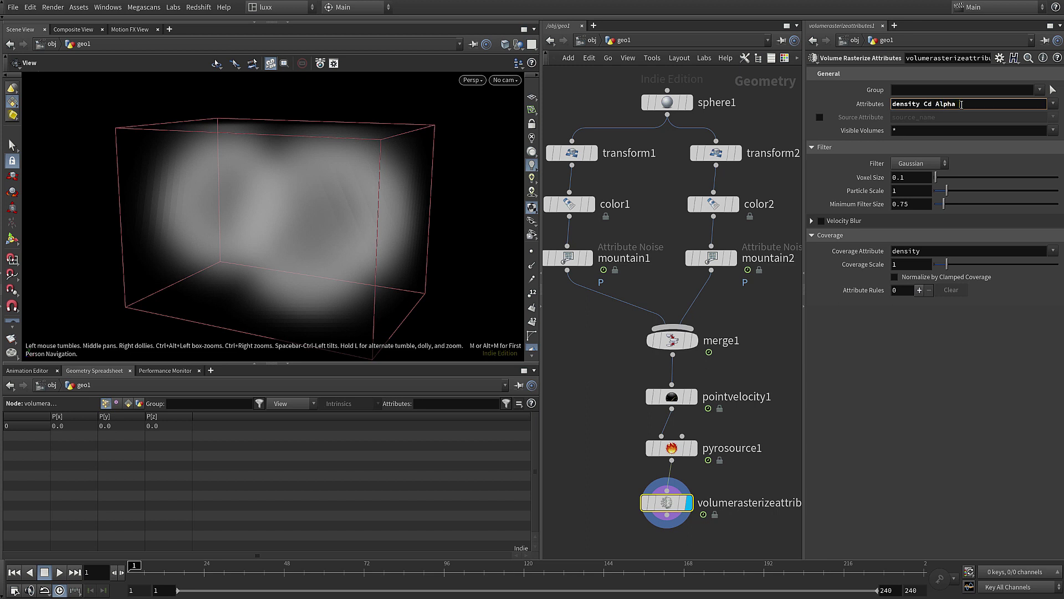
key(Return)
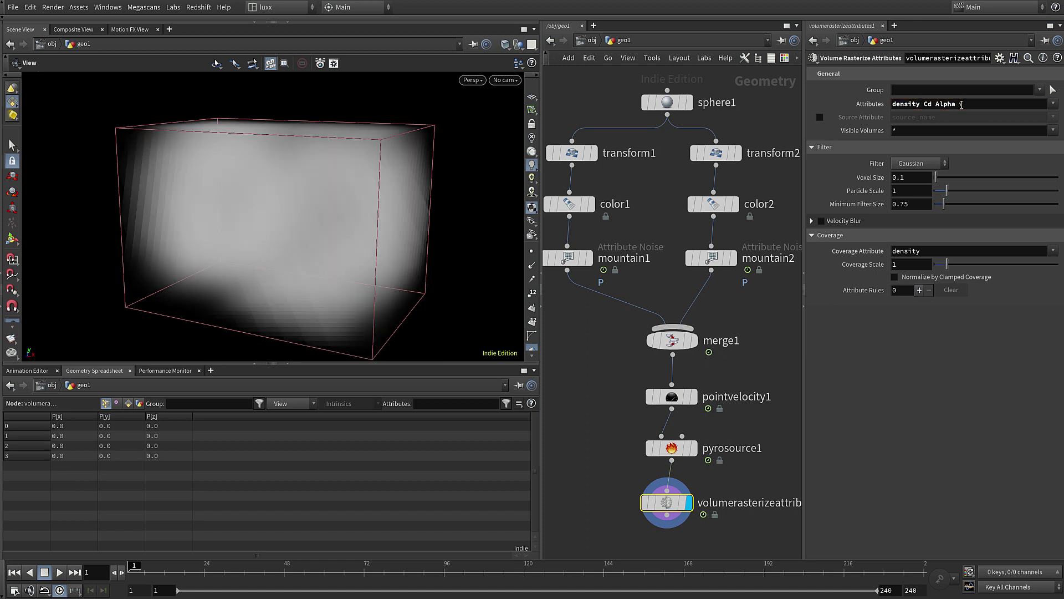
scroll(666, 506, up, 2)
middle_click(667, 506)
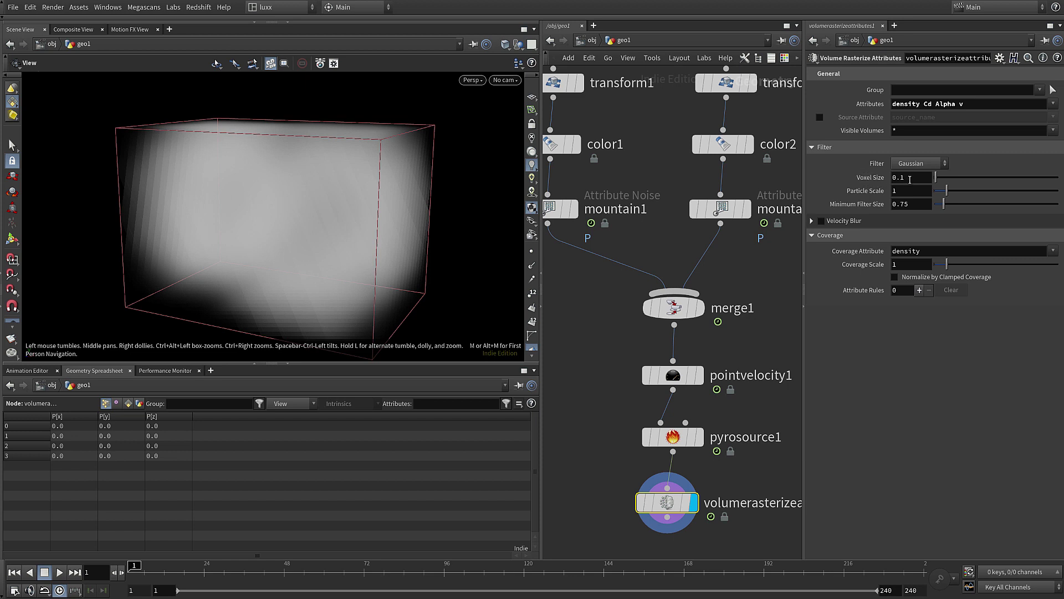
text(025)
key(Return)
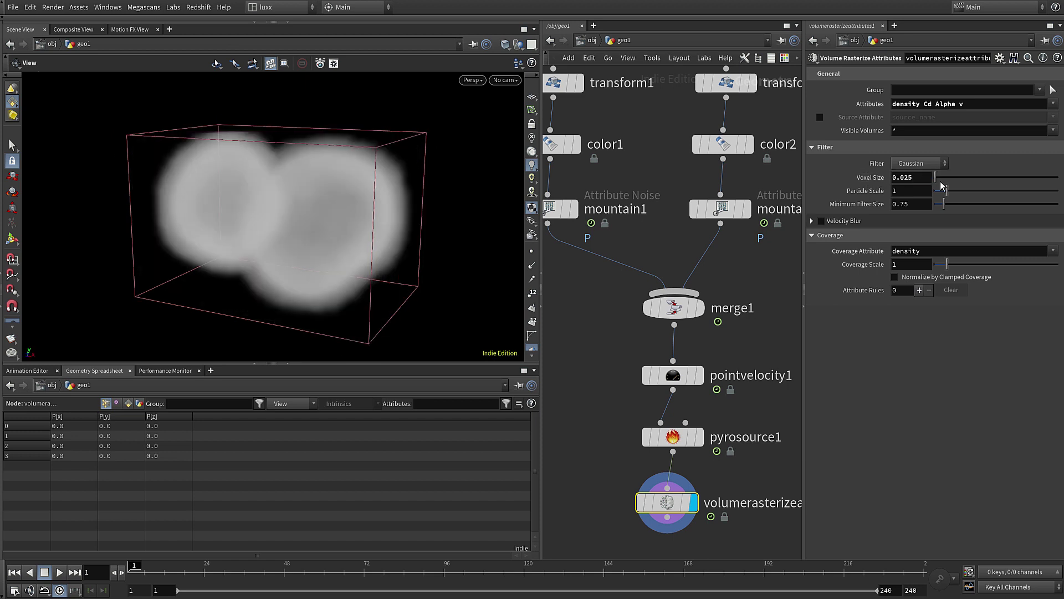
mouse_move(301, 244)
mouse_down()
mouse_move(387, 238)
mouse_move(306, 240)
mouse_move(311, 251)
mouse_up()
Add a Pyro Solver below the rasterize node with voxel size 0.025.
key(h)
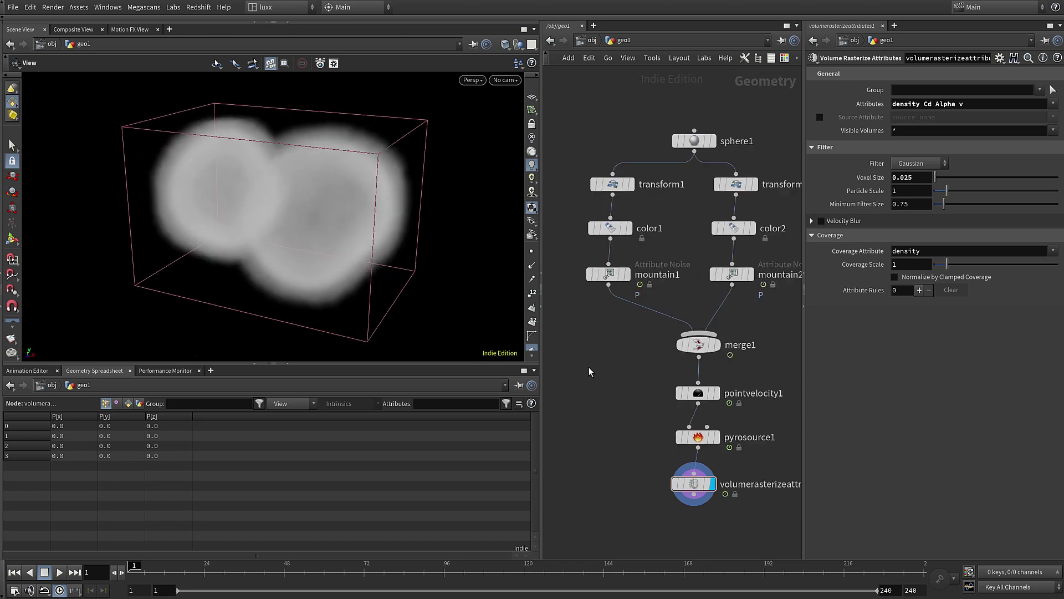
middle_drag(620, 422, 571, 337)
click(643, 407)
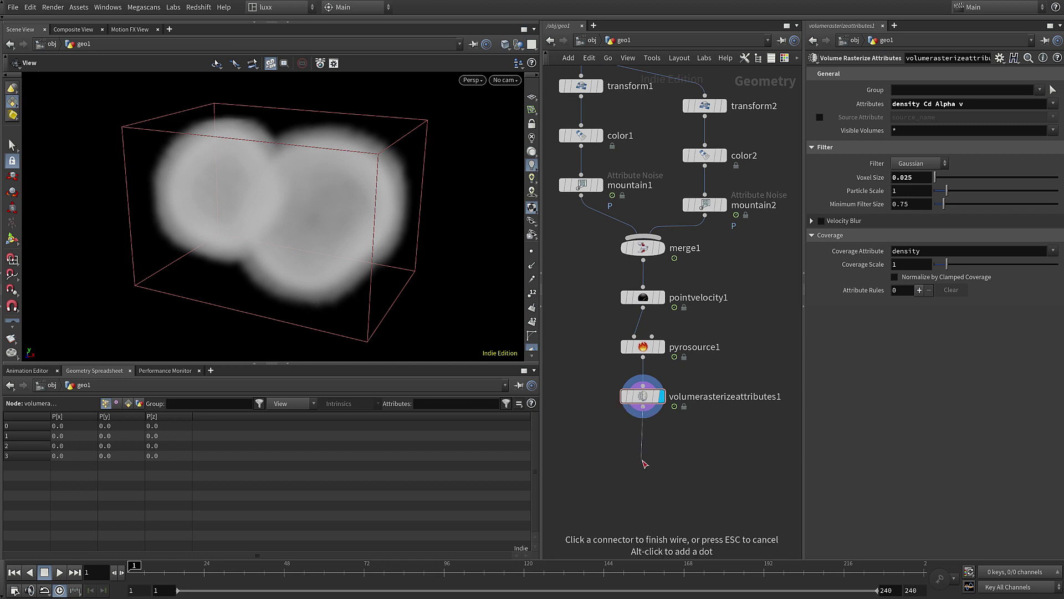
click(644, 463)
text(pyro solver)
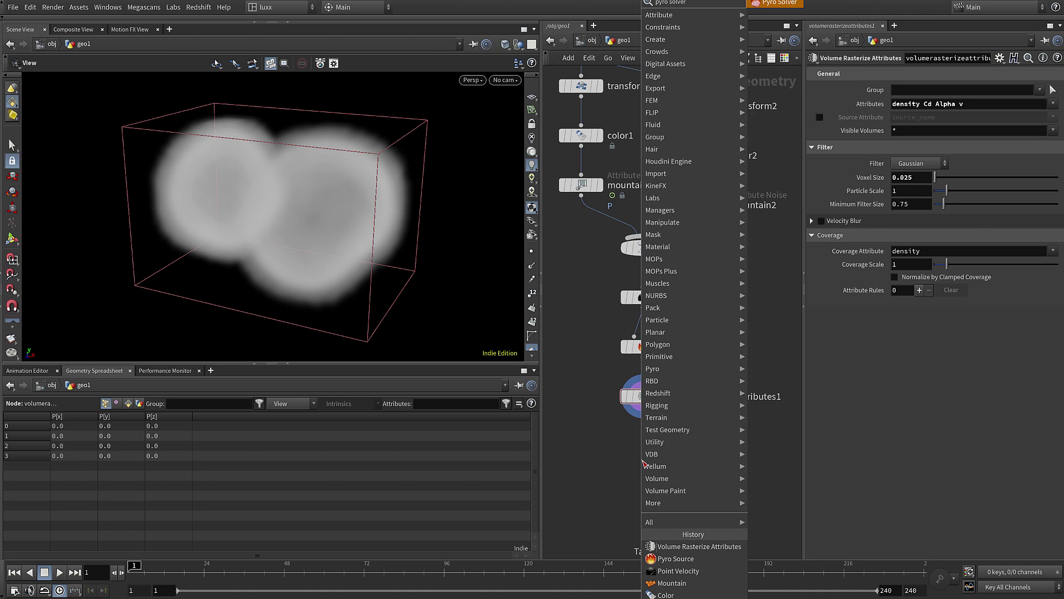
key(Return)
click(642, 461)
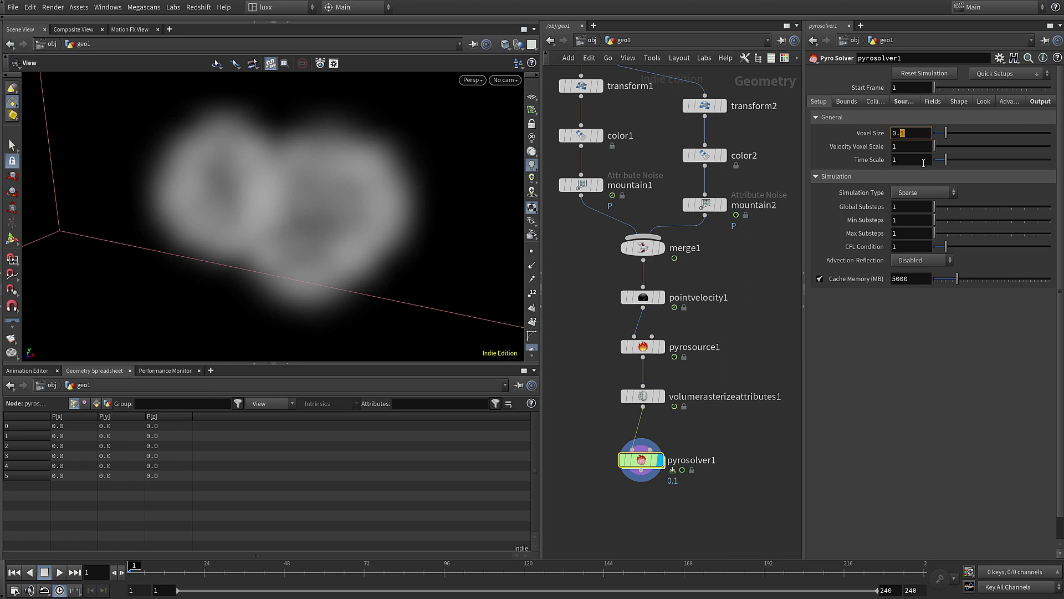
key(Return)
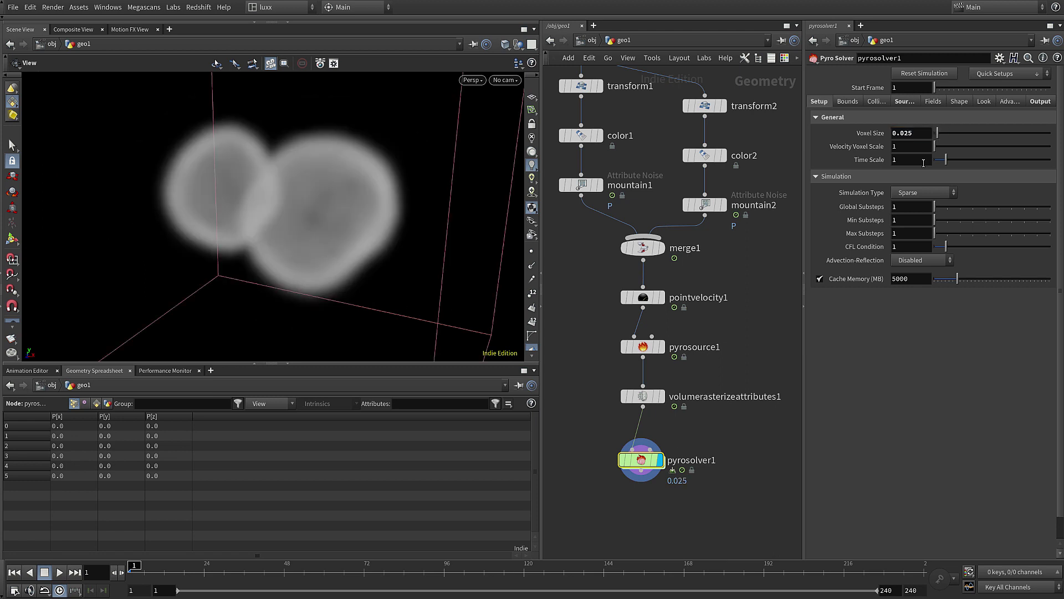
Link the rasterizer's voxel size and the source's particle separation to the solver's voxel size.
right_click(874, 133)
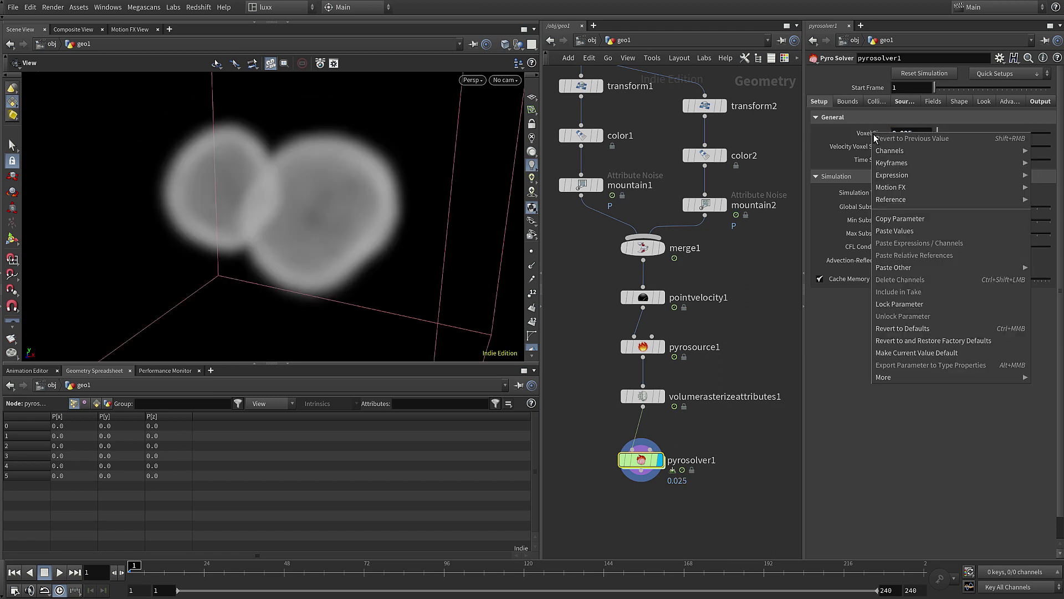
click(890, 219)
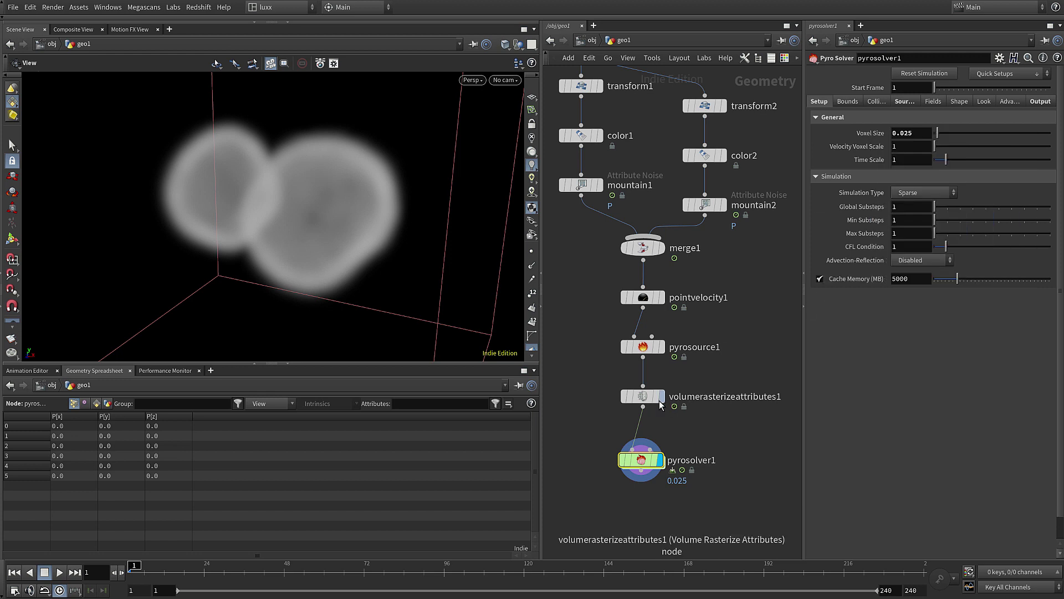
click(643, 396)
right_click(862, 175)
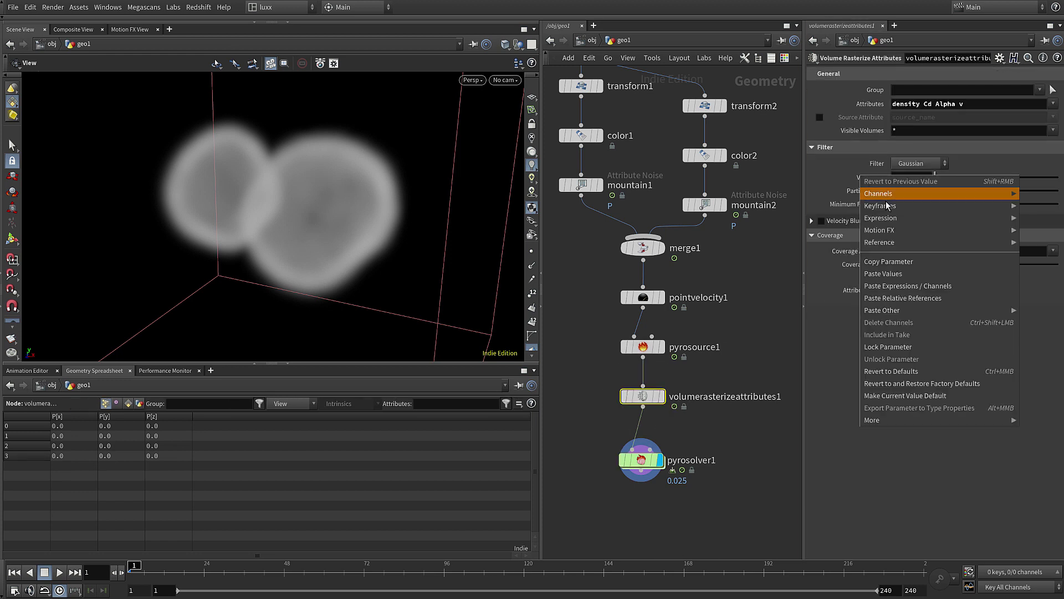
click(895, 286)
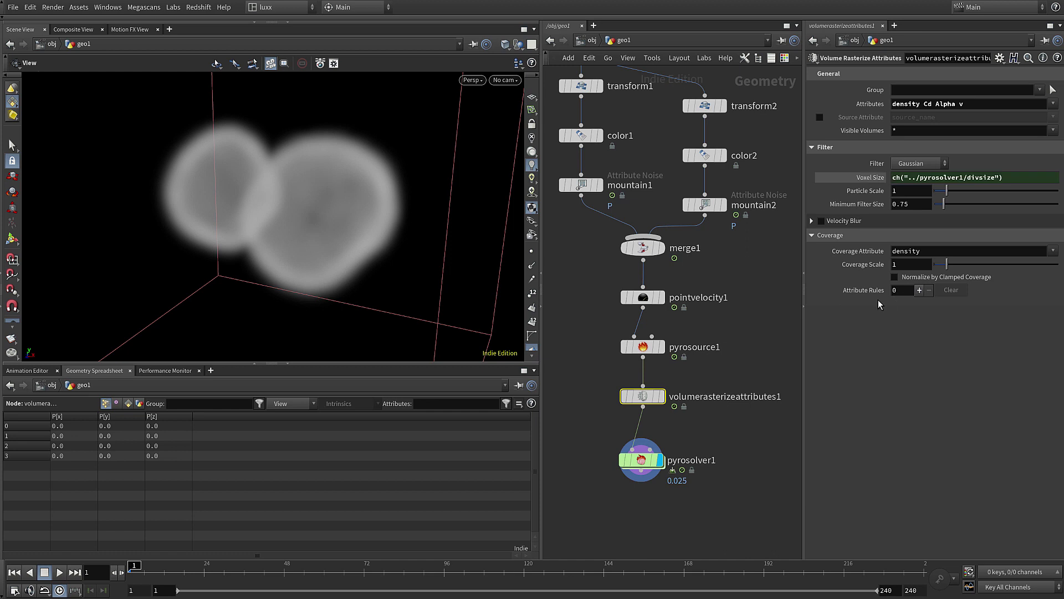
click(643, 346)
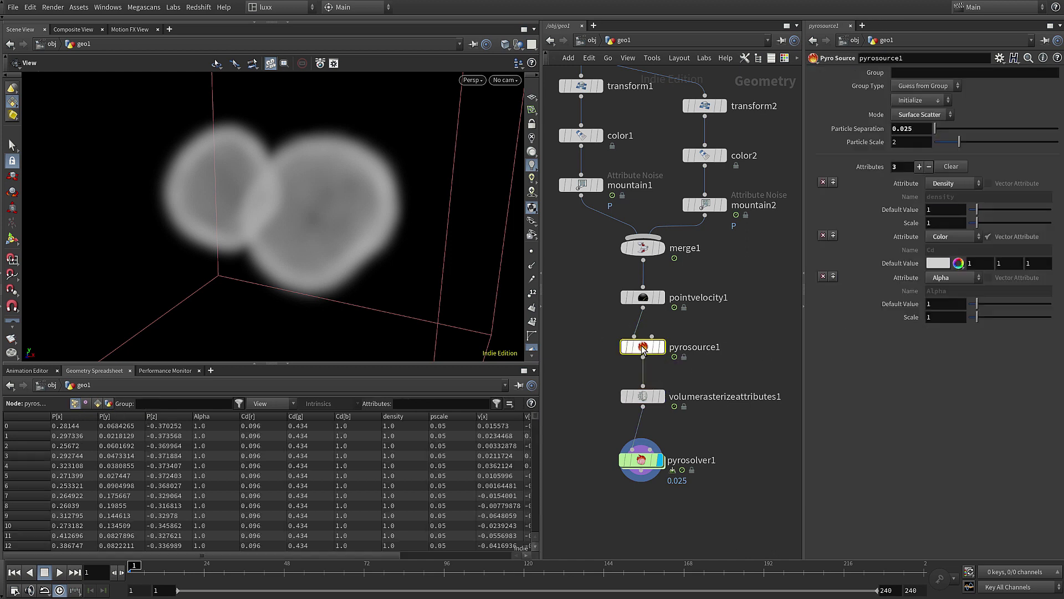
right_click(872, 129)
click(908, 240)
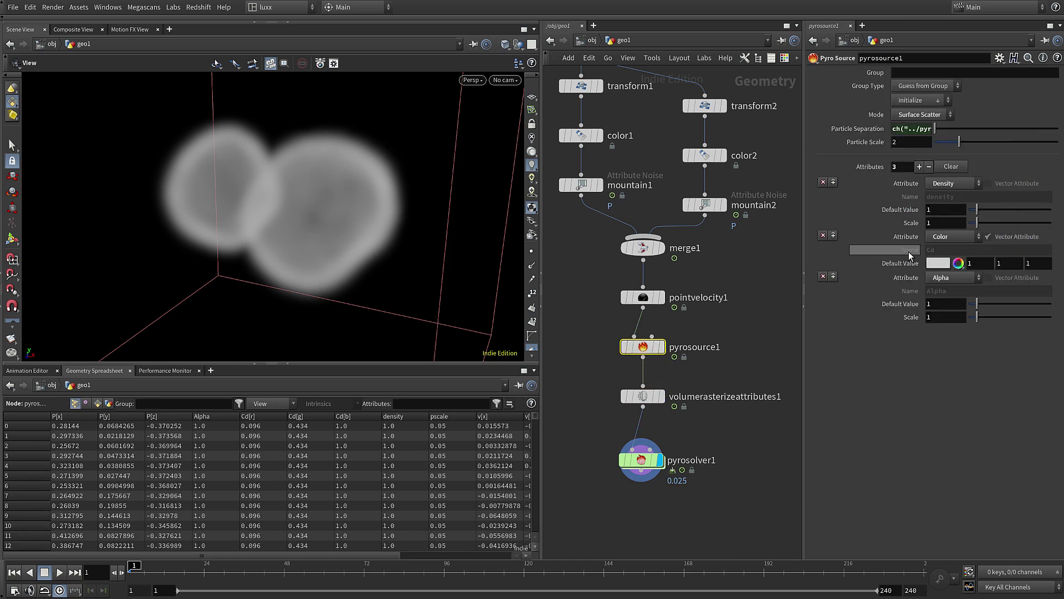
Set the Pyro Solver voxel size to 0.02 and check the solver and rasterizer info.
click(642, 460)
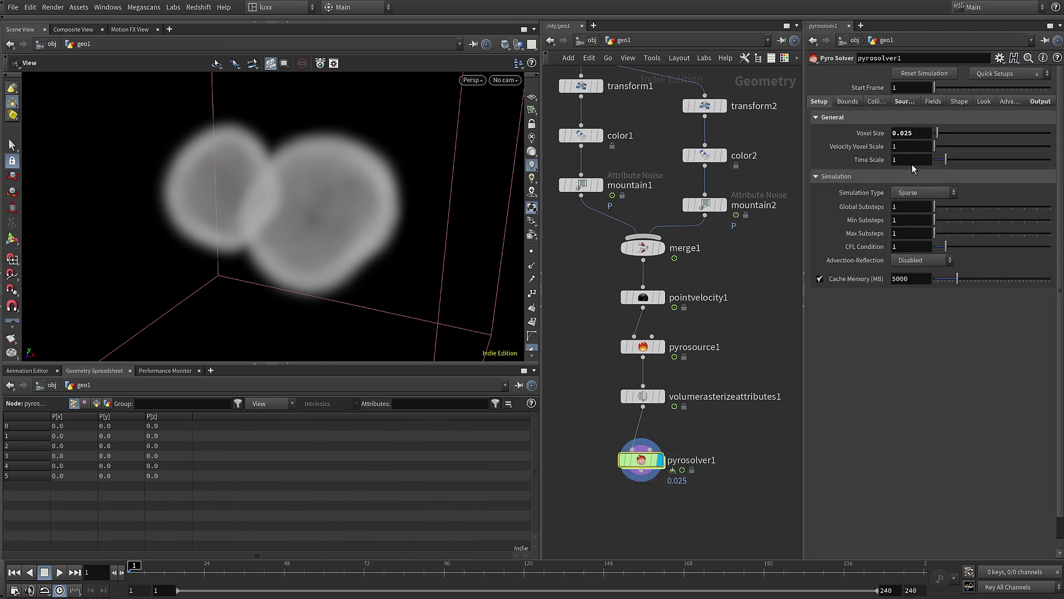
drag(903, 133, 959, 130)
text(1)
key(Return)
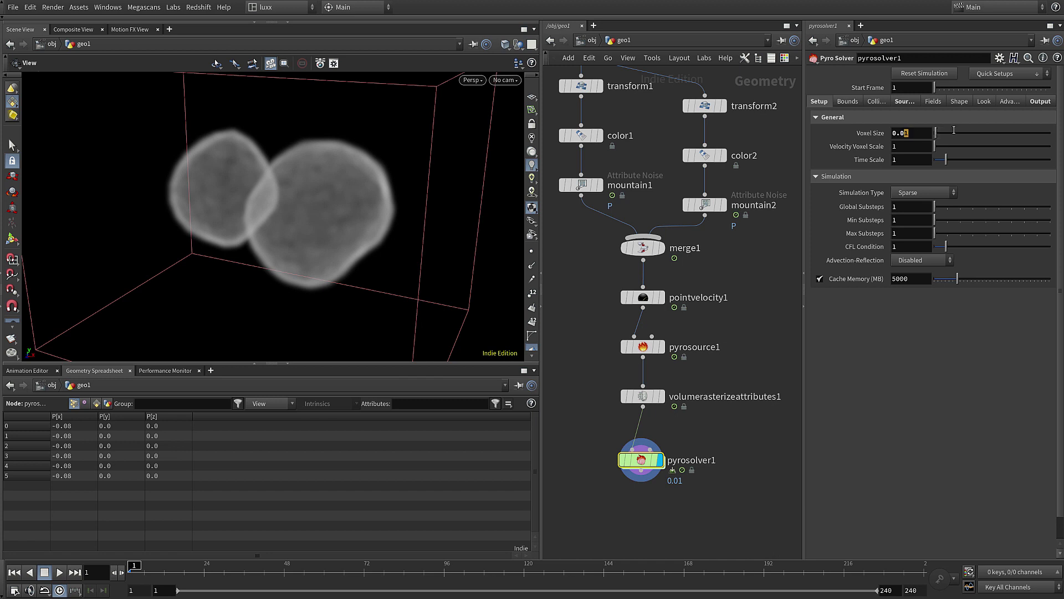
text(2)
key(Return)
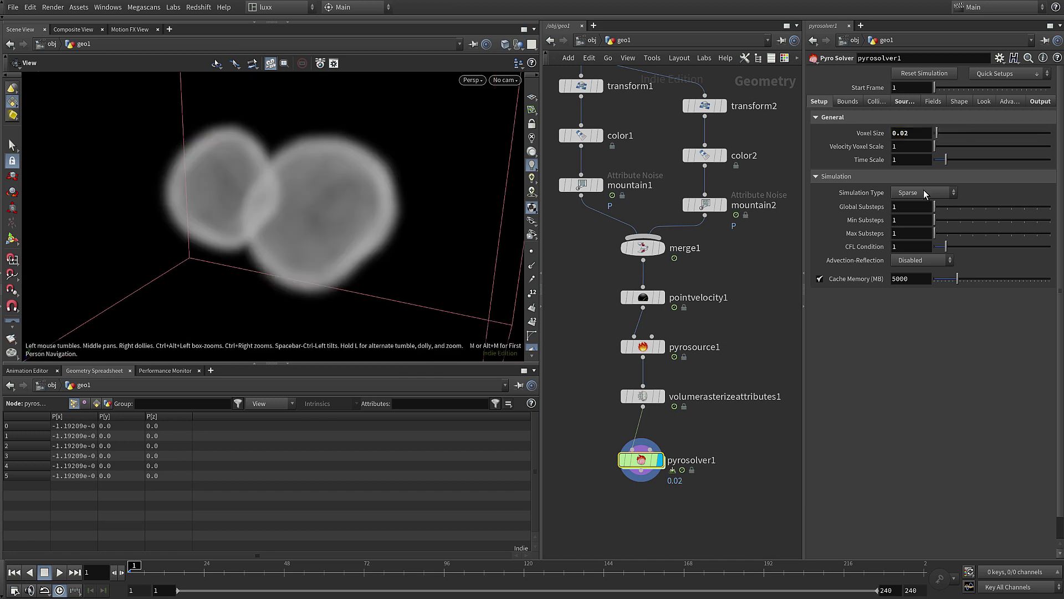
middle_click(642, 462)
middle_click(645, 396)
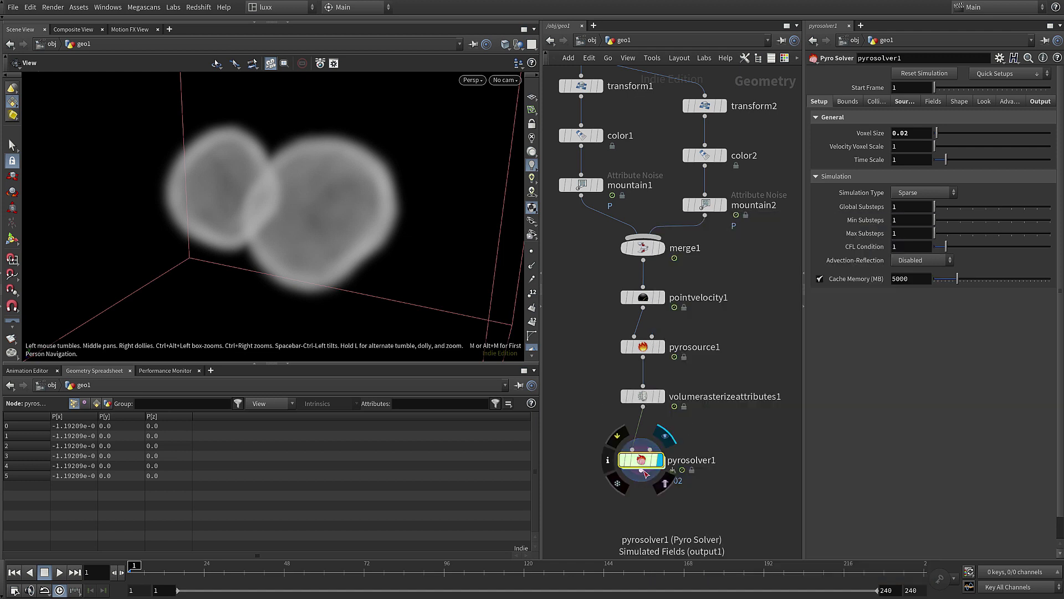
Remove the flame and temperature sources from the Pyro Solver and add a new source row.
mouse_move(672, 458)
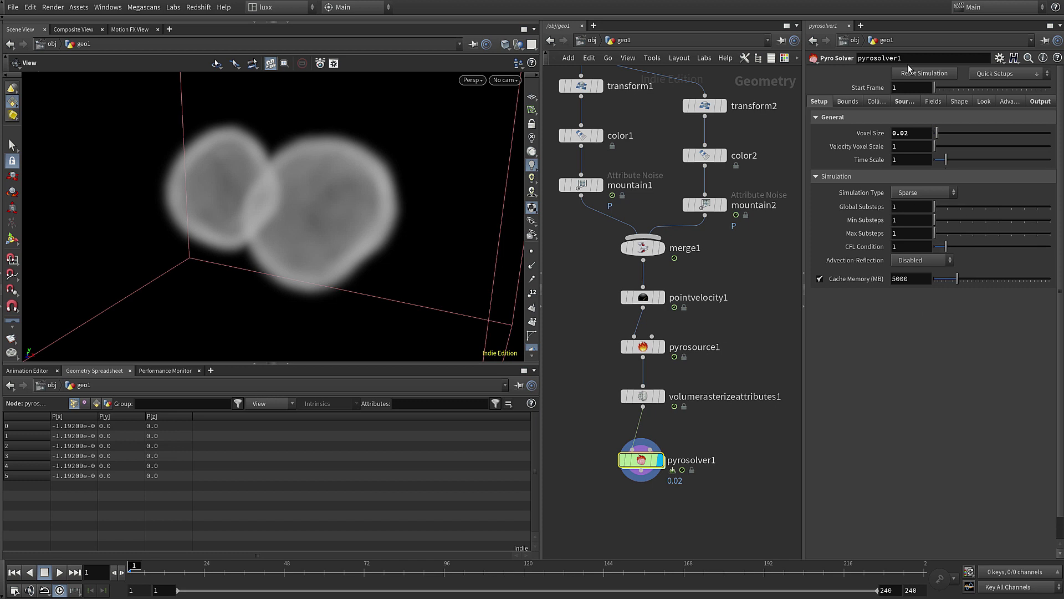
click(913, 102)
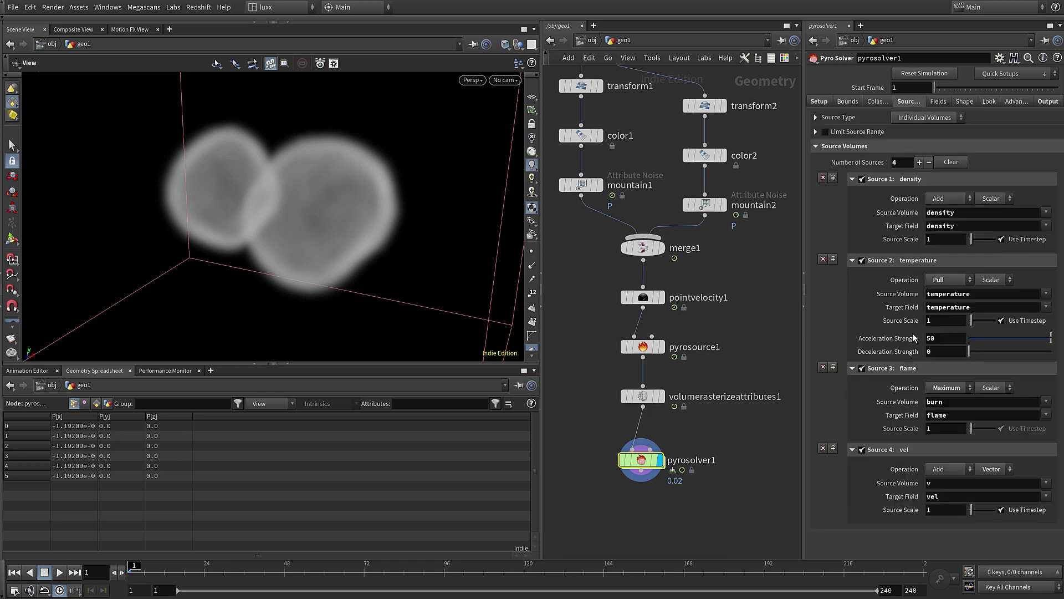
click(823, 367)
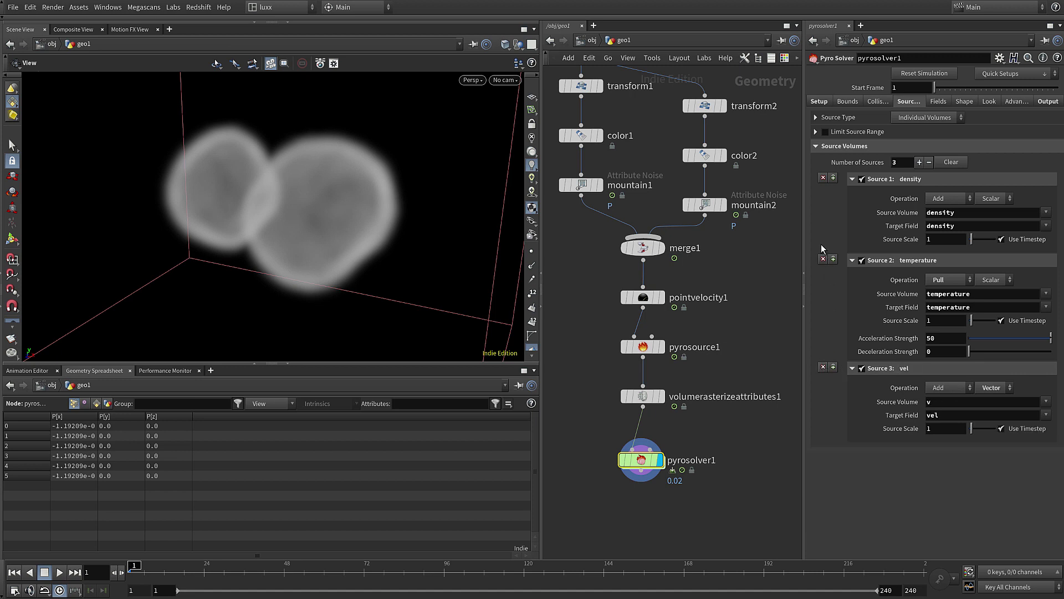
click(822, 259)
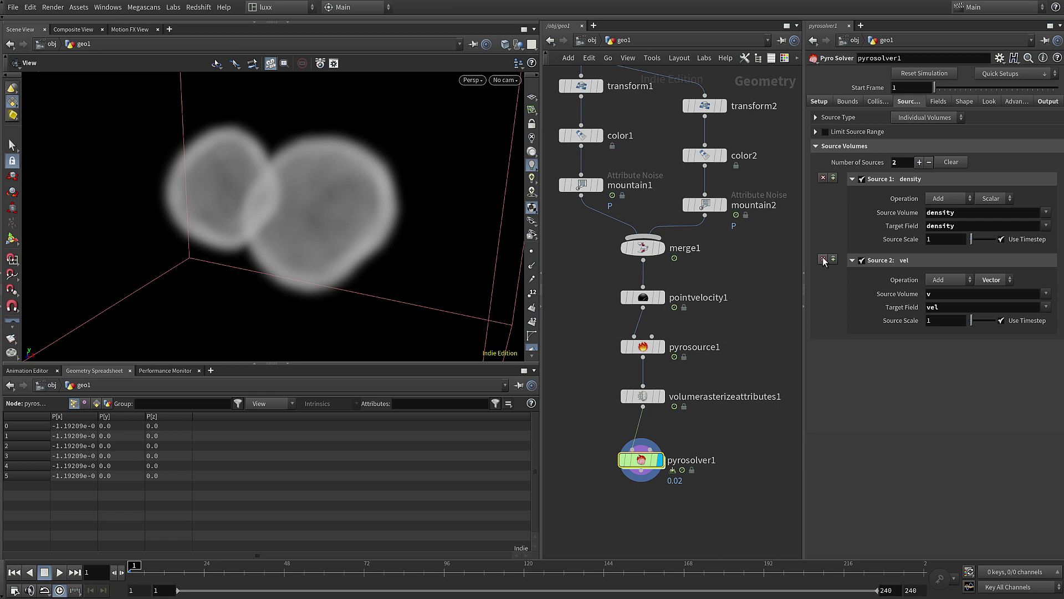
click(920, 161)
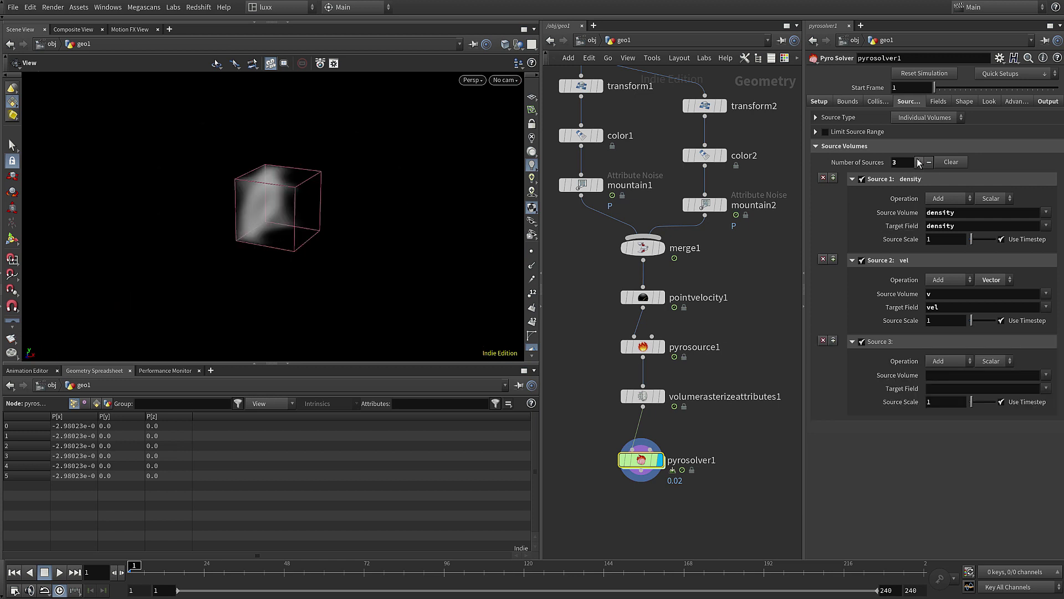
Set the new source to Blend a vector Cd into Cd, with both weights Alpha.
click(951, 362)
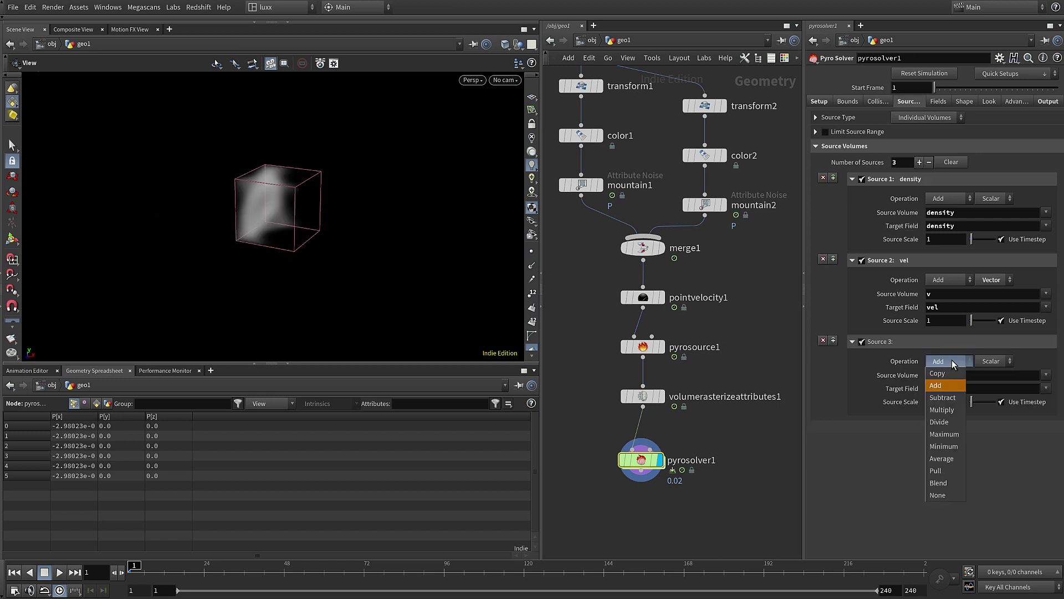
click(953, 482)
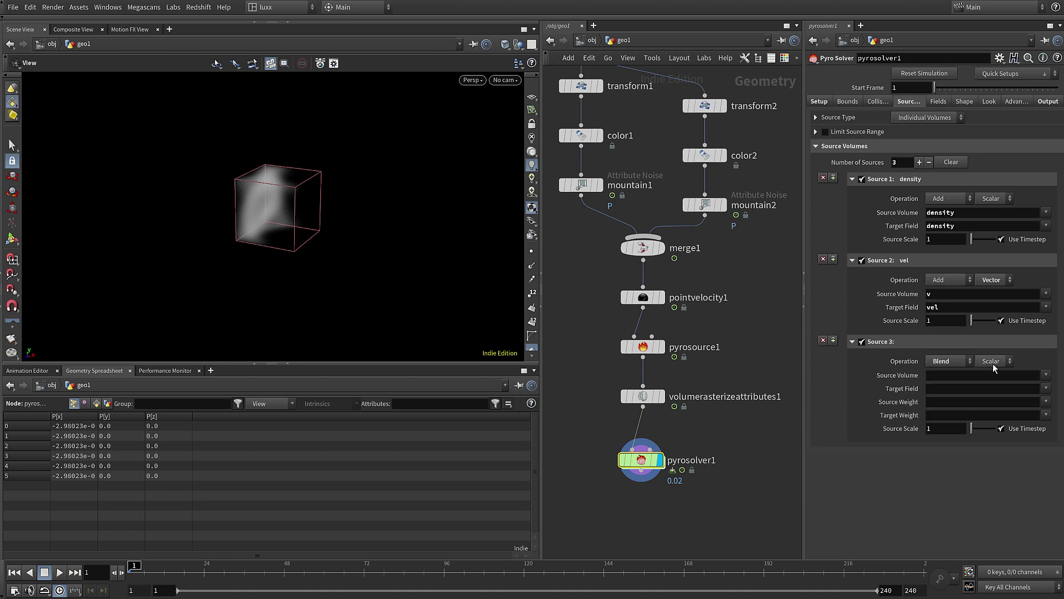
click(989, 385)
click(1045, 389)
click(1049, 413)
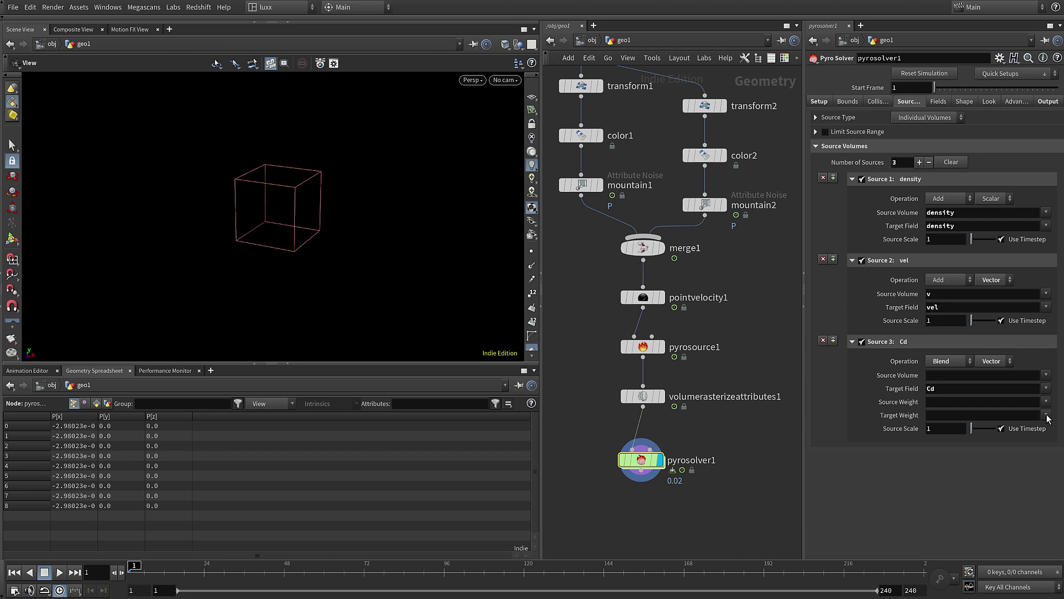
click(1046, 415)
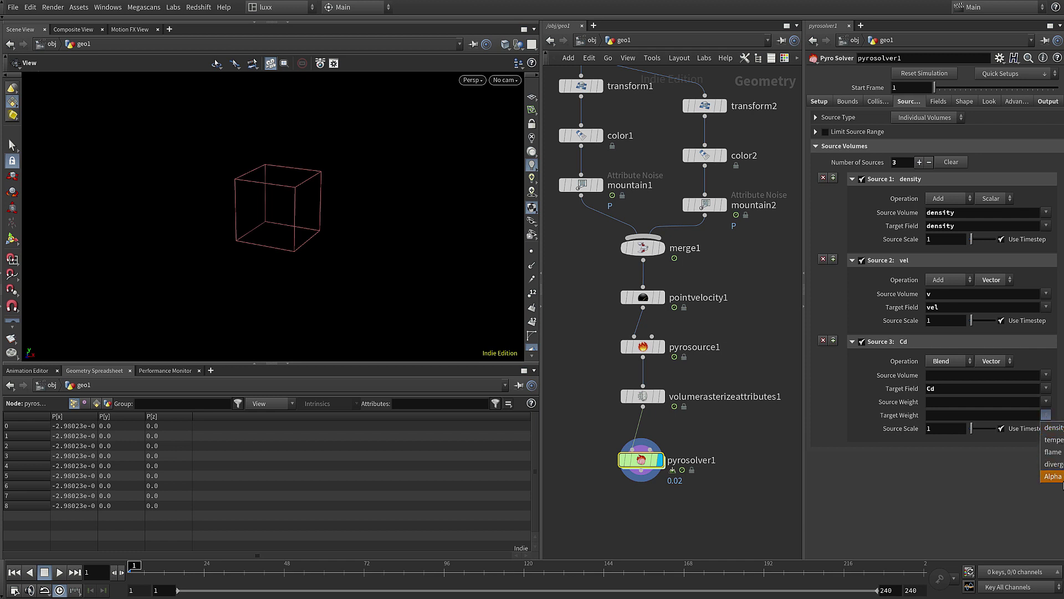
click(1060, 476)
click(954, 376)
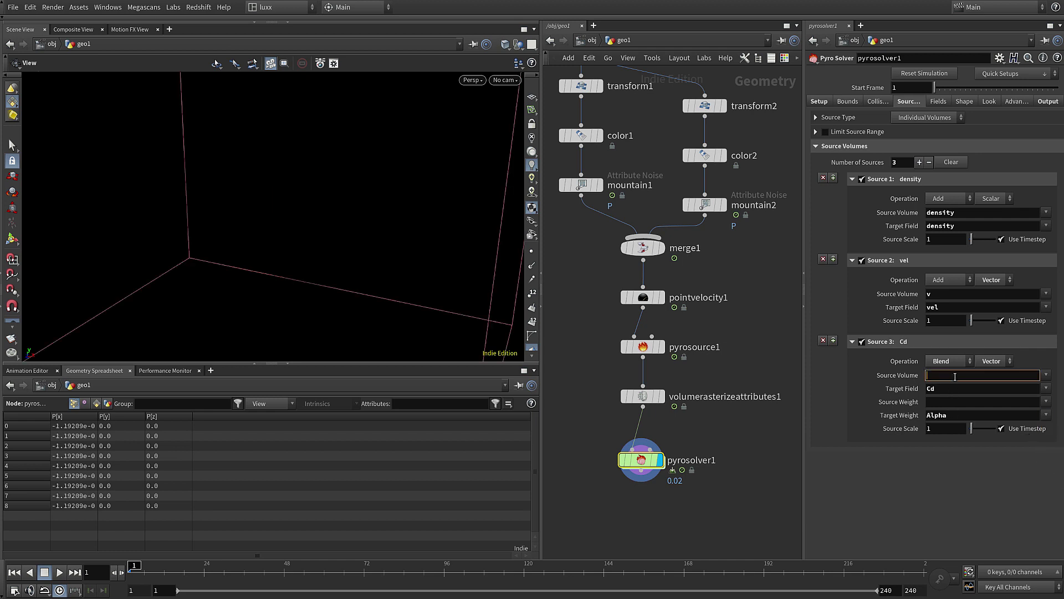
key(Tab)
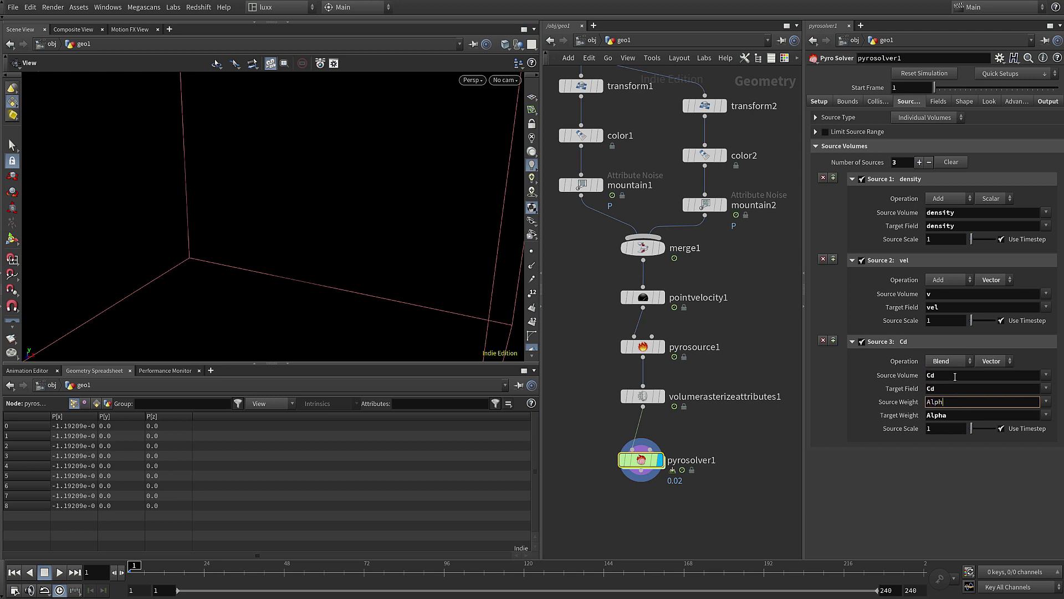
text(Alpha)
key(Tab)
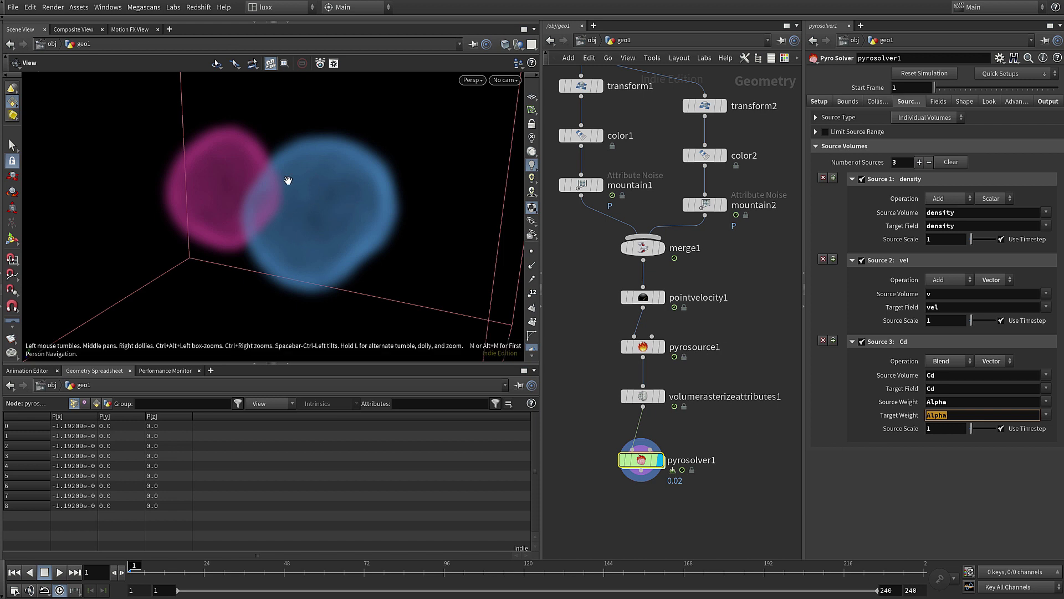
click(237, 177)
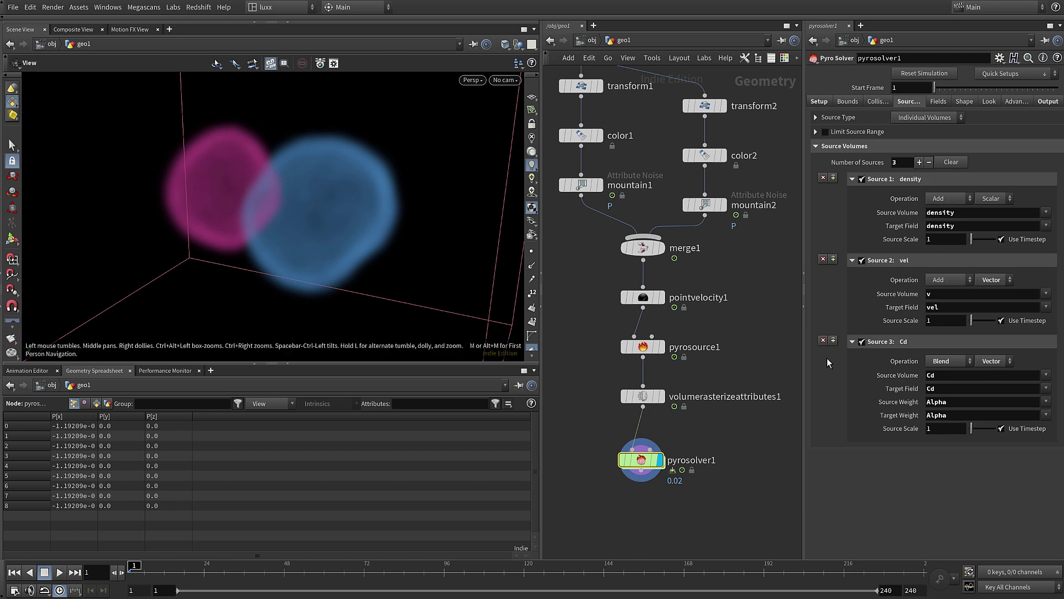
Remove flame and temperature from the solver's export fields, leaving Convert to VDB off.
click(1048, 102)
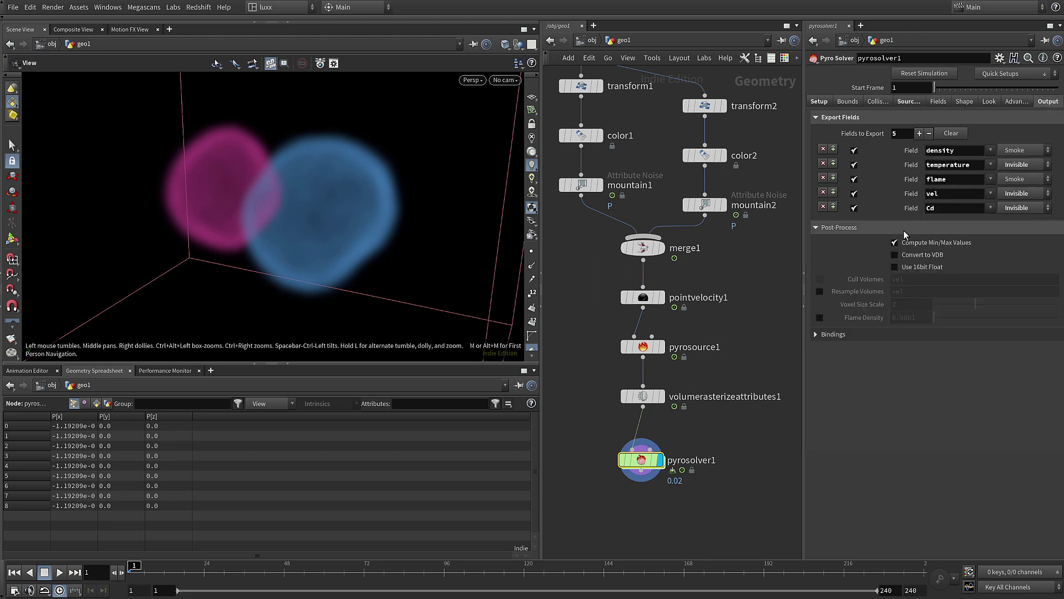
click(823, 178)
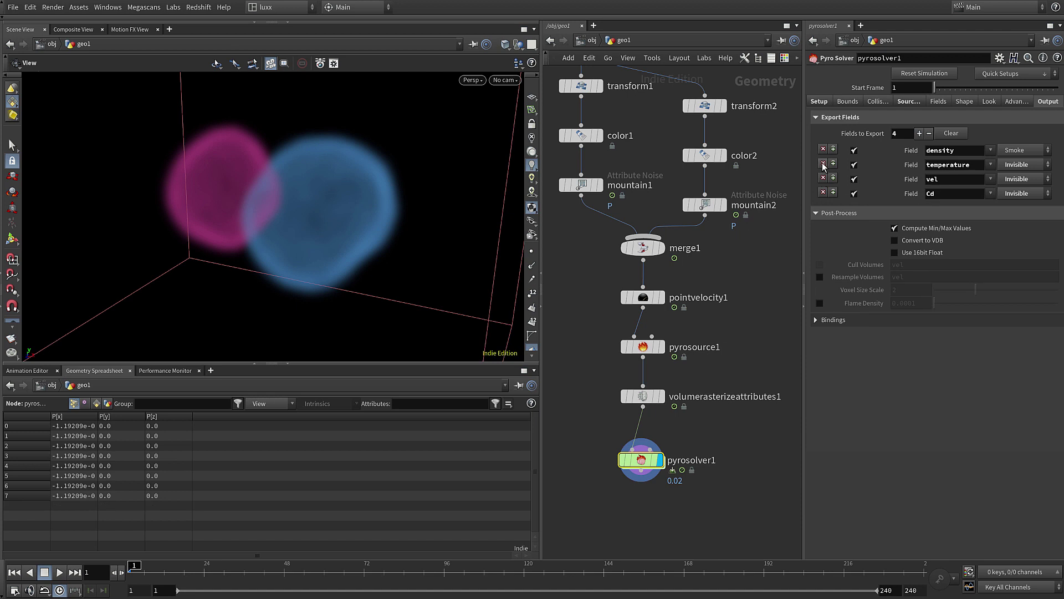
click(823, 164)
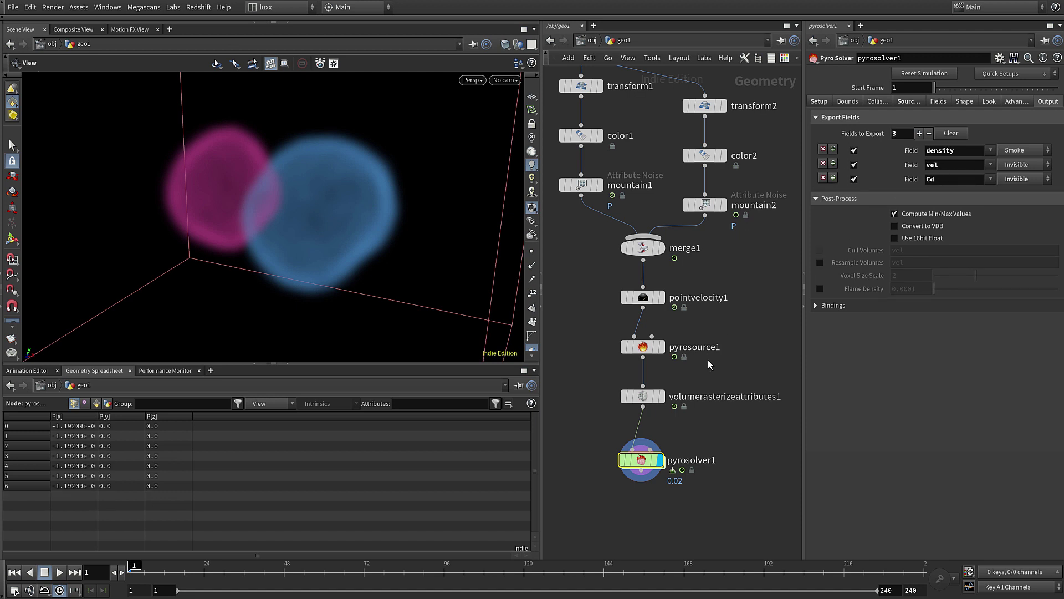
middle_click(640, 461)
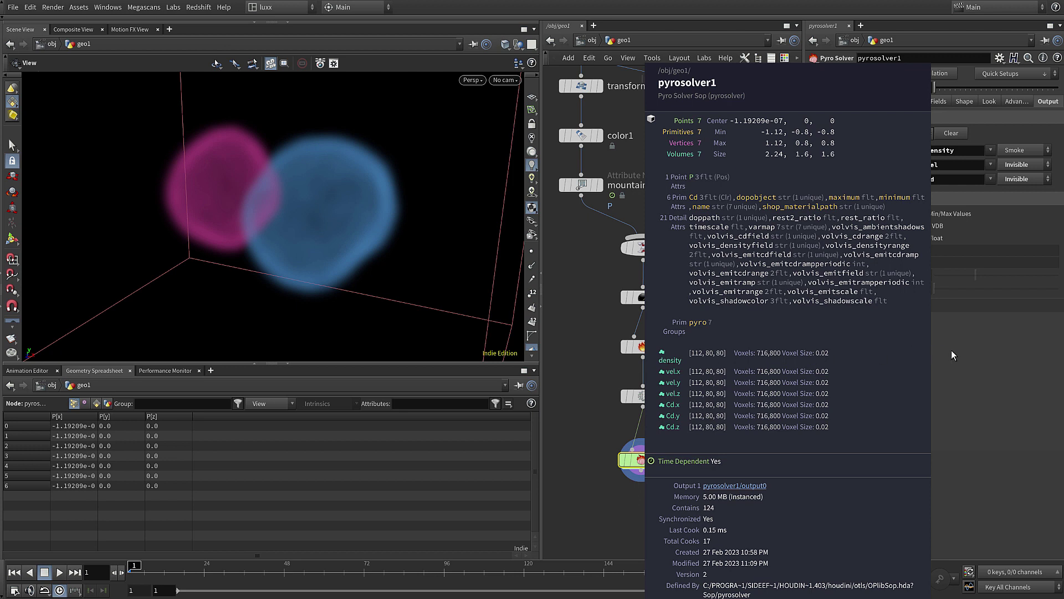
click(926, 225)
click(921, 227)
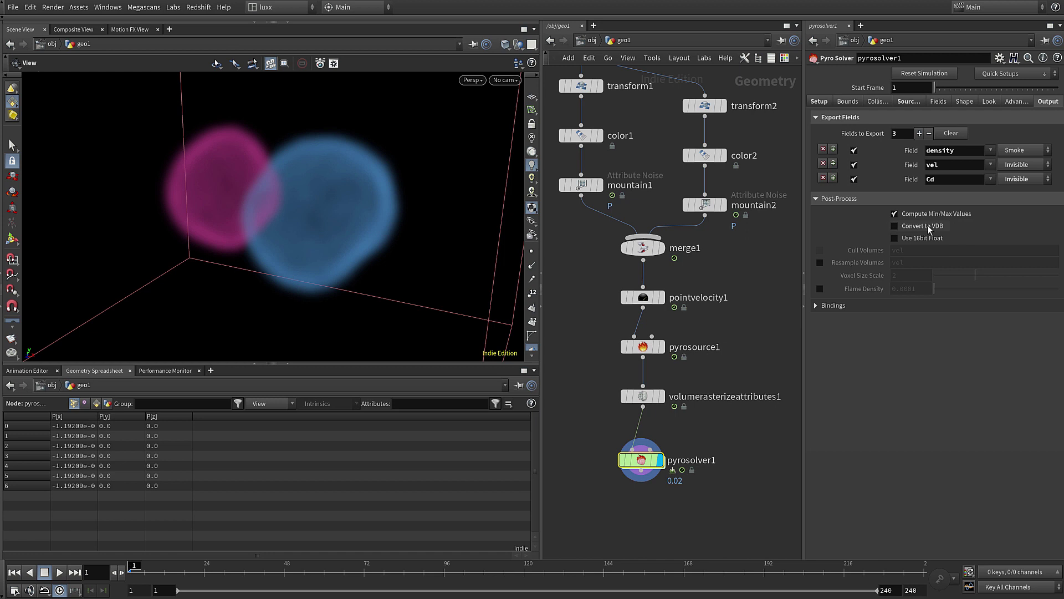
Turn on Disturbance in the Pyro Solver's Shape tab and expand its settings.
click(965, 102)
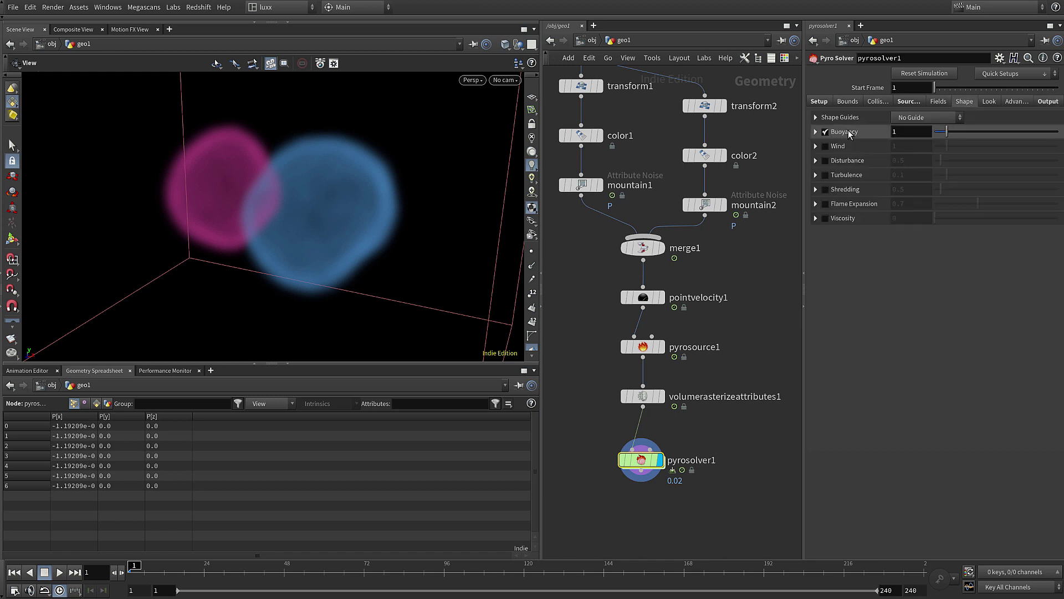
click(822, 161)
click(816, 161)
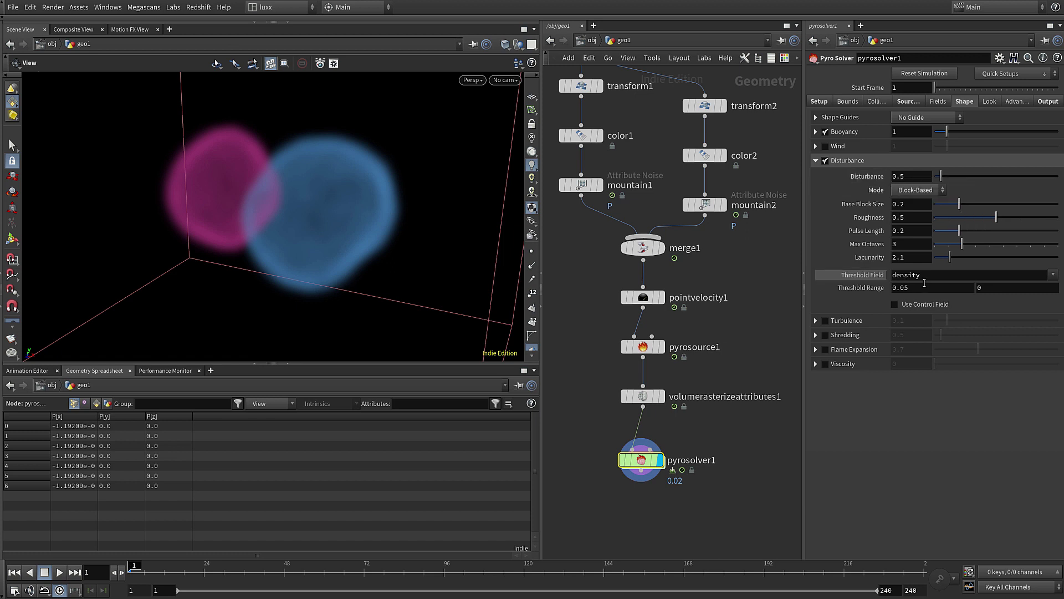
Lower Density Dissipation in the Fields tab from 0.1 to 0.05.
click(943, 101)
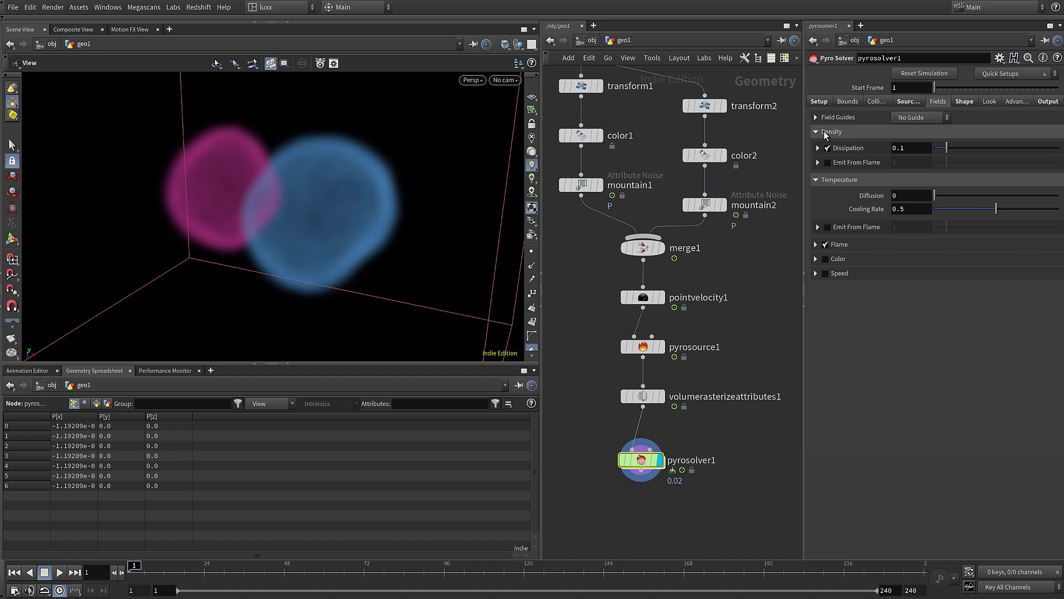
double_click(901, 149)
text(5)
key(Return)
right_drag(320, 209, 83, 209)
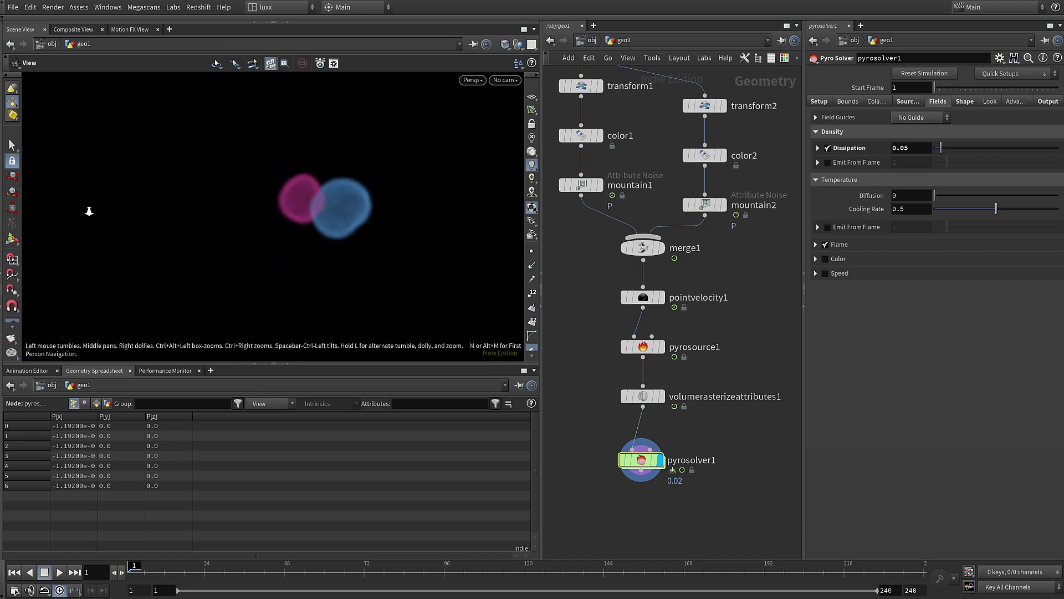
Rewind the pyro simulation and replay it from frame 1, stopping at frame 74.
middle_drag(368, 209, 292, 210)
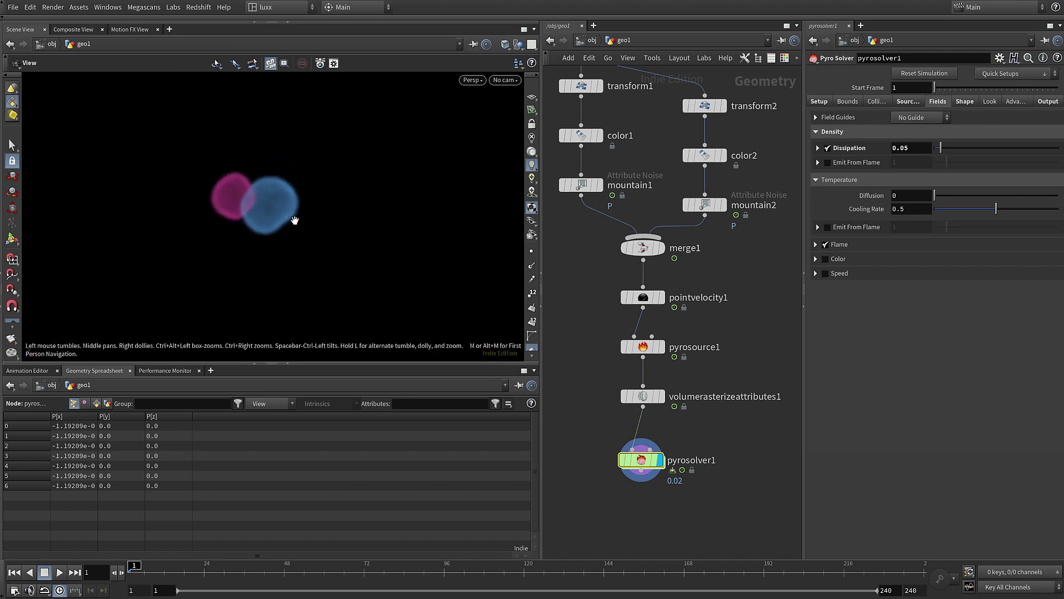
click(60, 574)
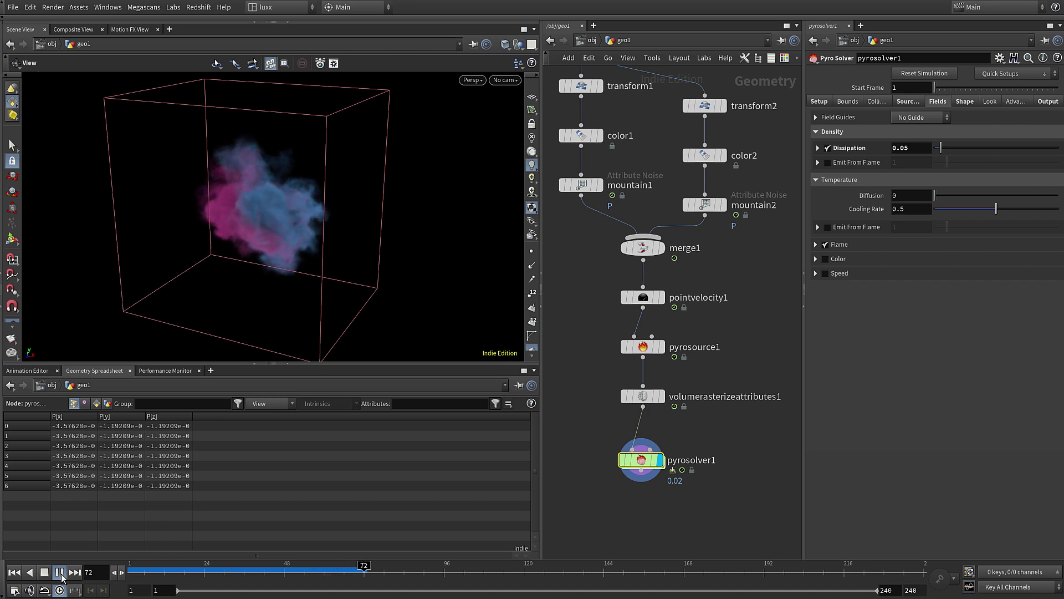
click(45, 573)
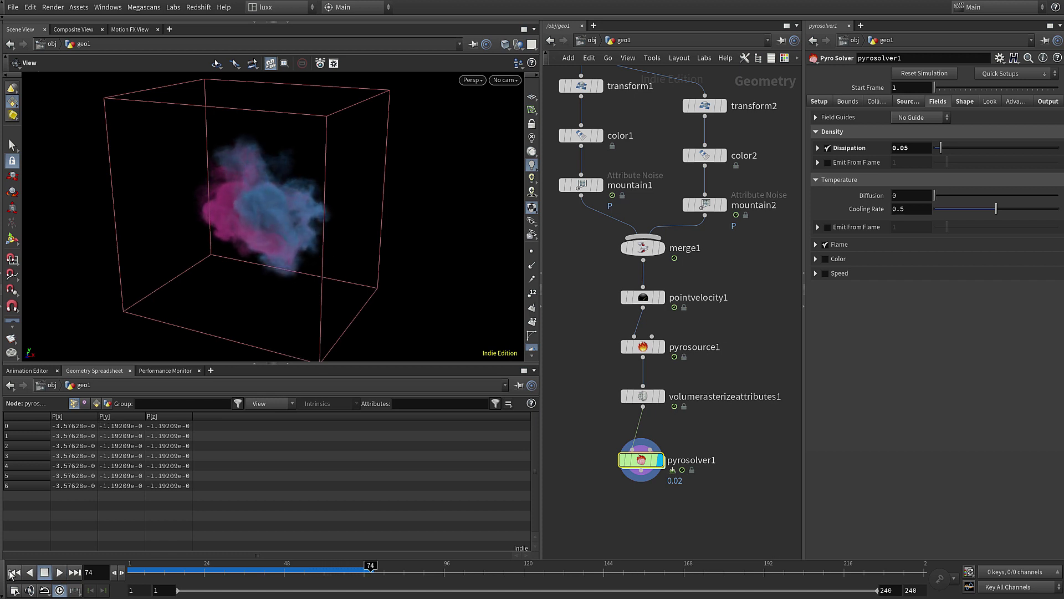
click(60, 572)
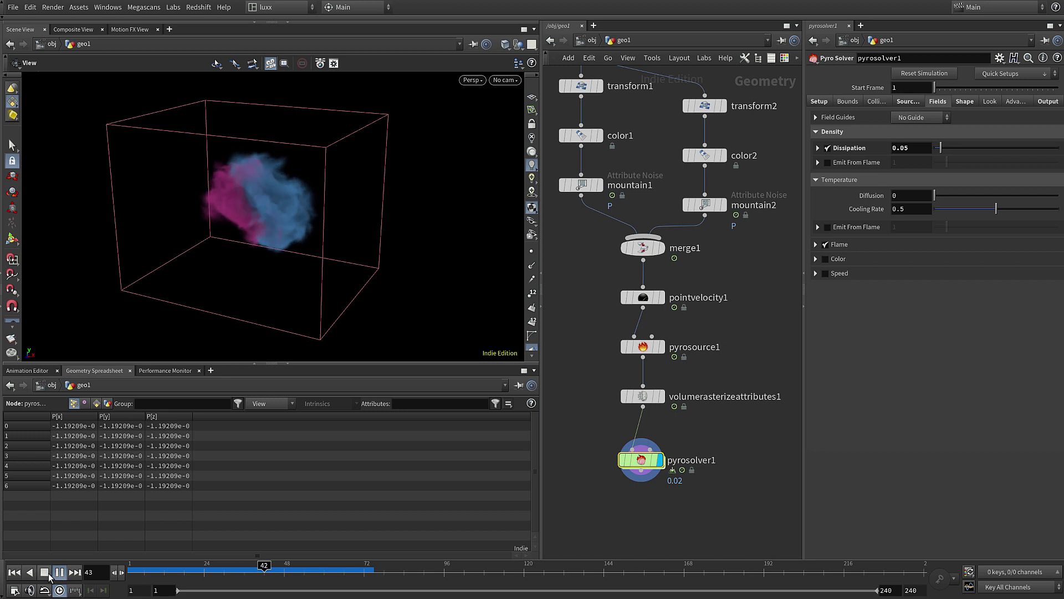
click(45, 572)
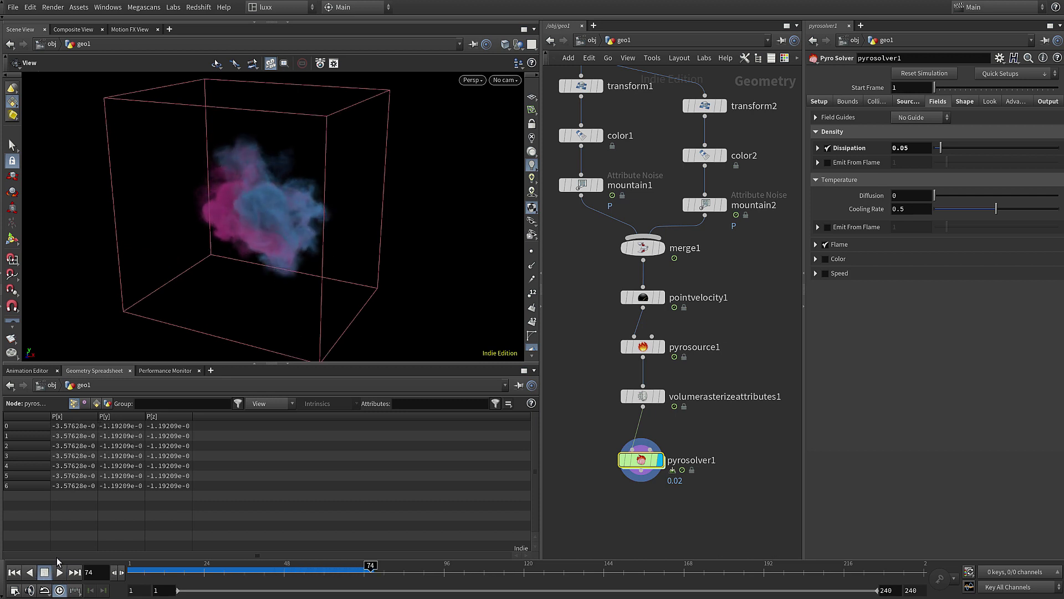
Dolly, pan and orbit the viewport around the mixed blue and magenta smoke cloud.
right_drag(264, 214, 421, 196)
middle_drag(420, 196, 55, 176)
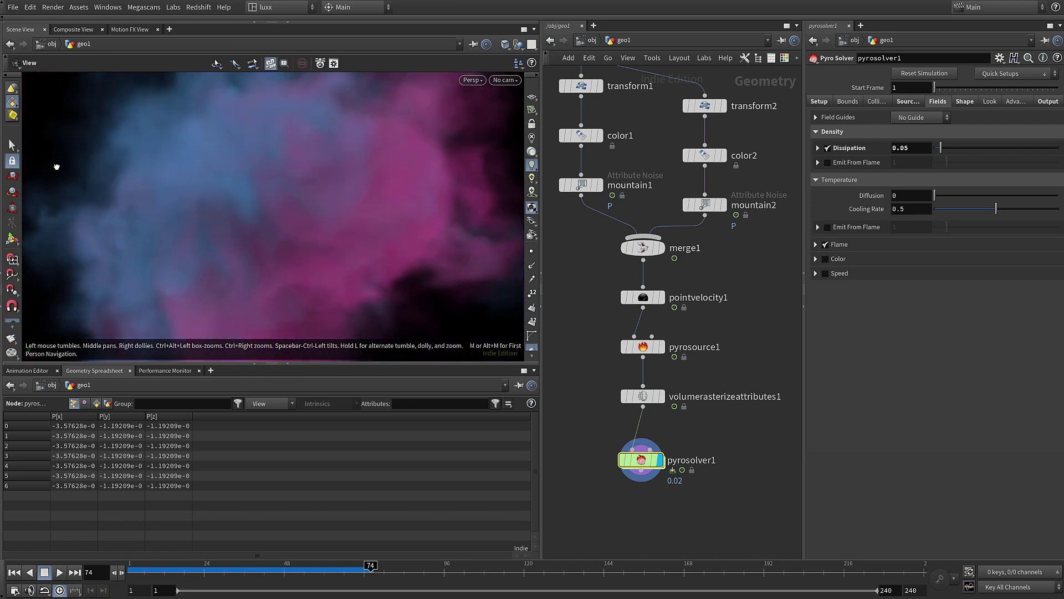
drag(59, 167, 249, 198)
scroll(249, 197, down, 5)
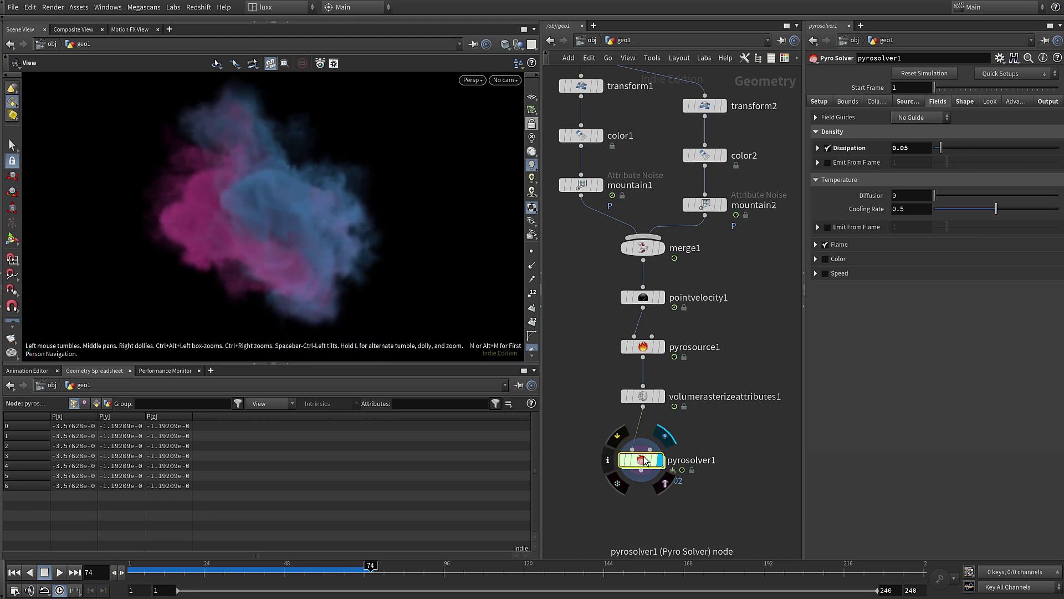
Add a null named OUT_pyro below pyrosolver1, then go up to /obj to show geo1.
key(Tab)
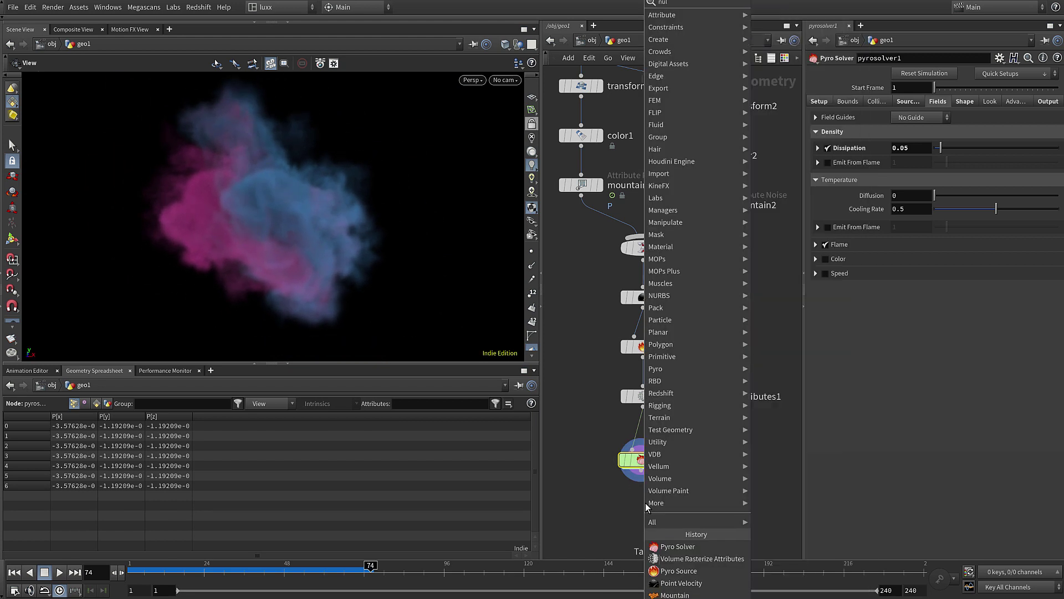
text(null)
key(Return)
click(641, 508)
click(677, 509)
text(OU)
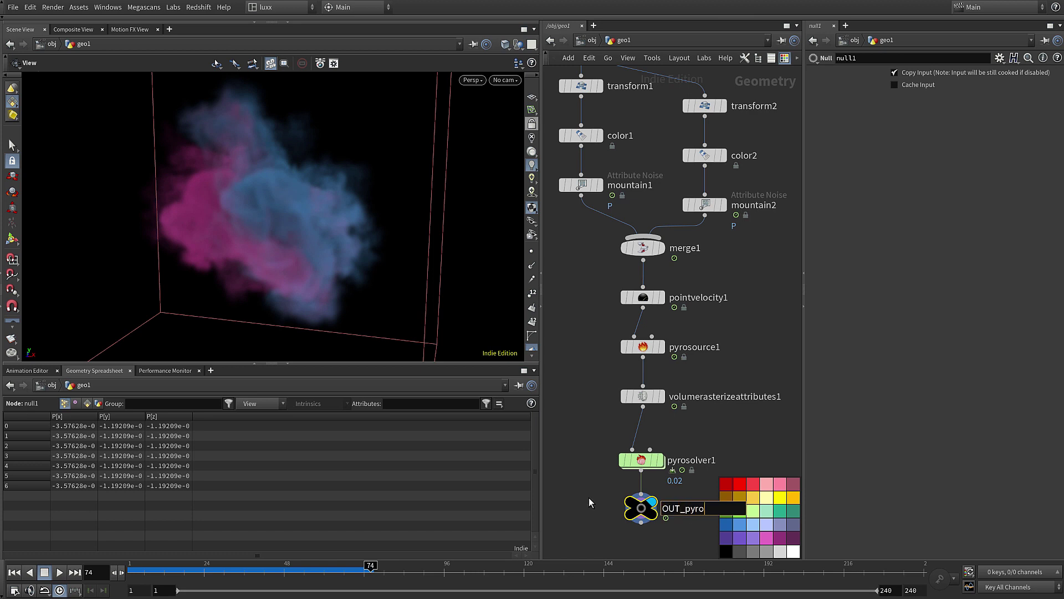
text(T_pyro)
key(Return)
key(u)
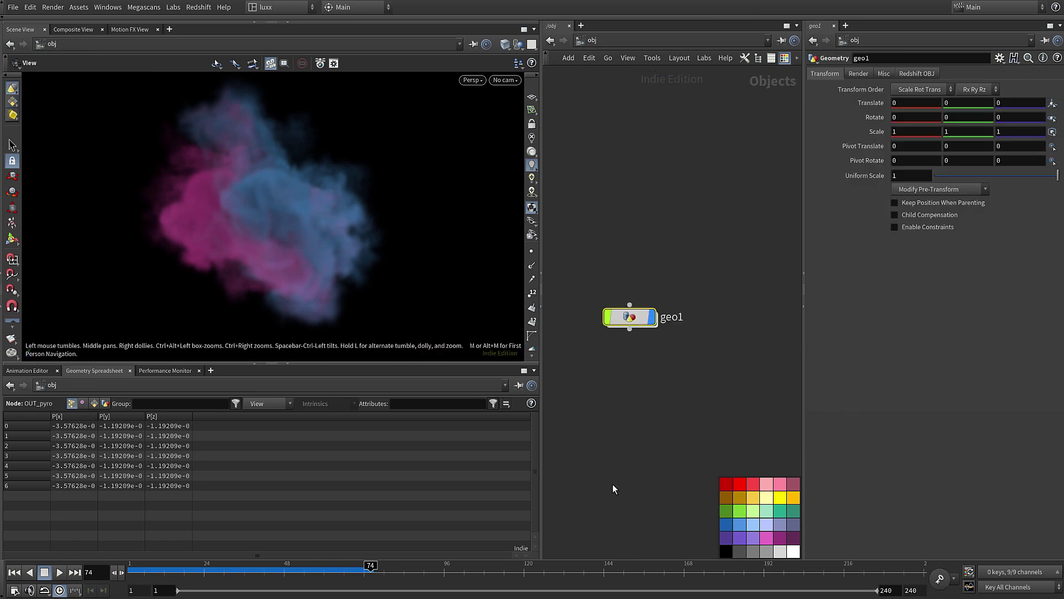
middle_drag(613, 484, 592, 414)
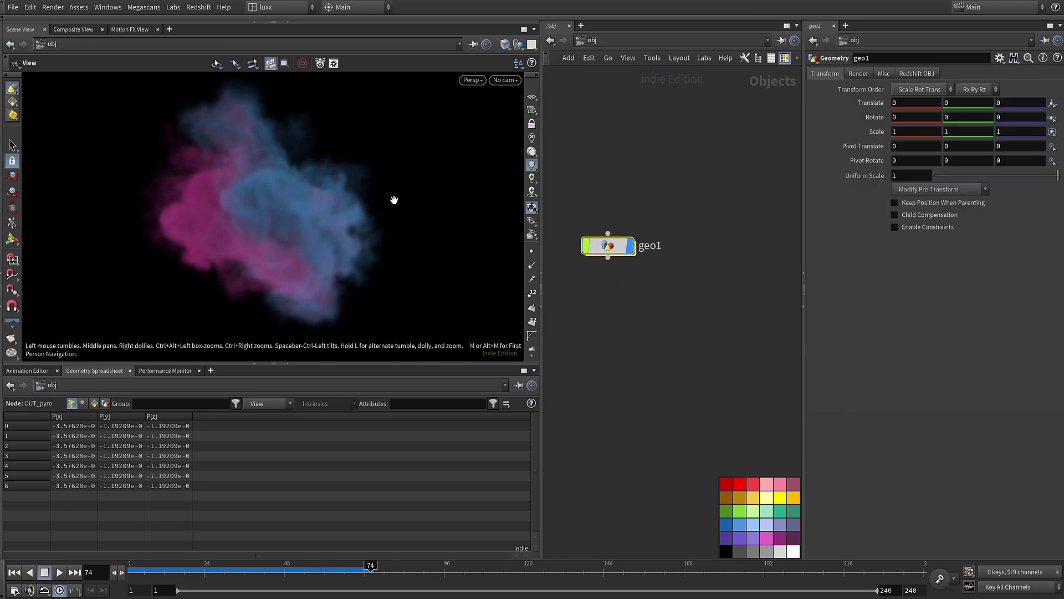
Add a Redshift dome light and a camera cam1 with 1920×1080 resolution.
click(197, 7)
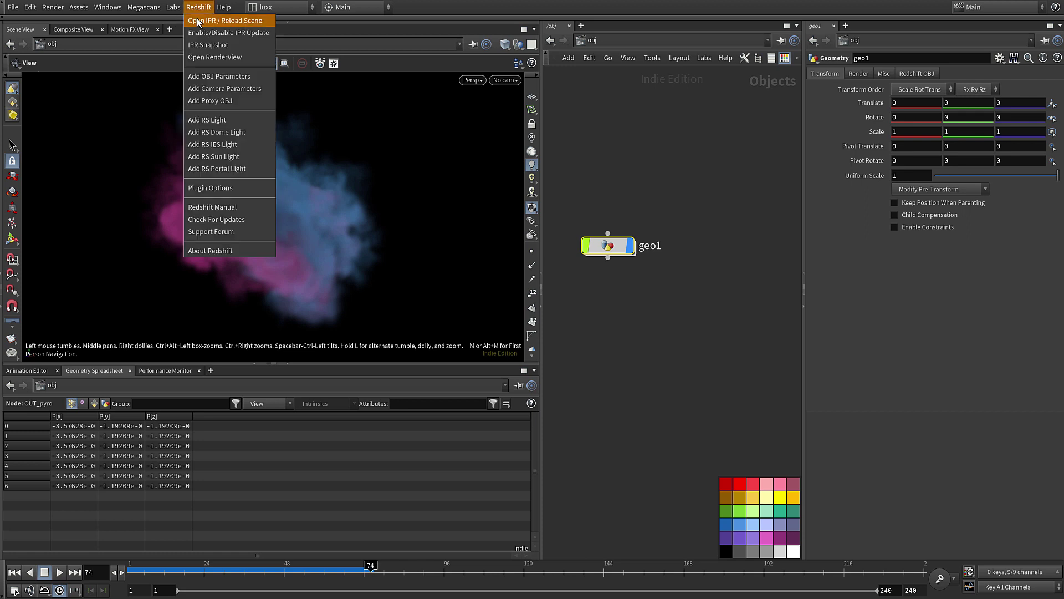
click(202, 131)
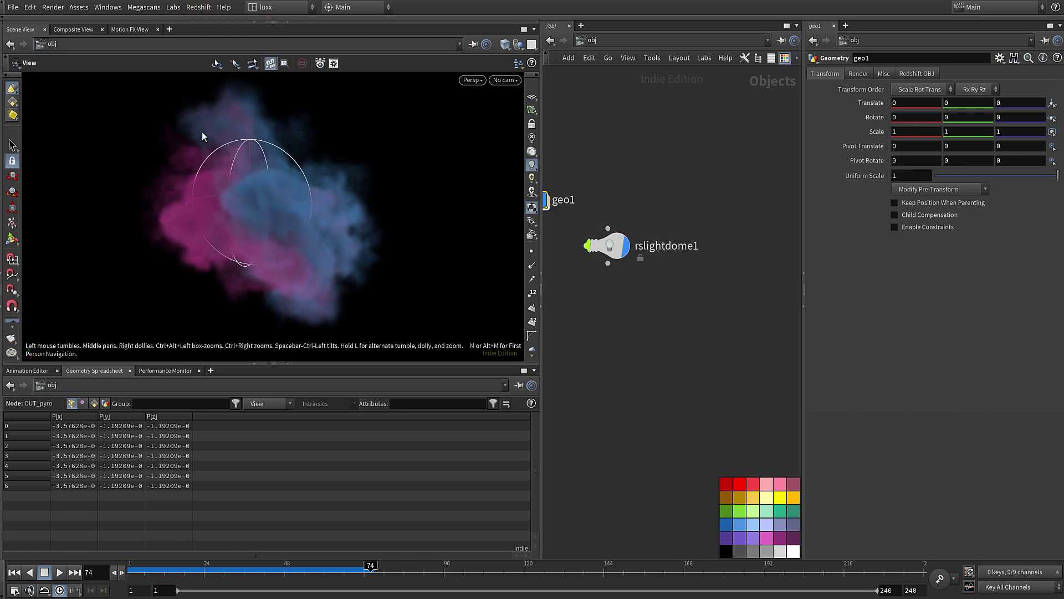
click(421, 19)
ctrl+click(562, 40)
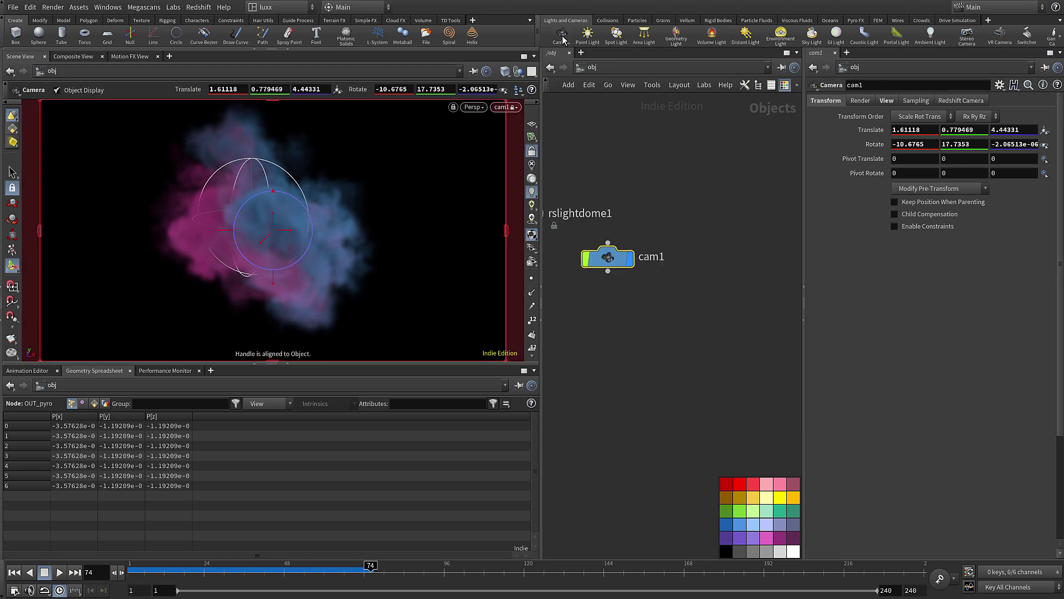
click(886, 100)
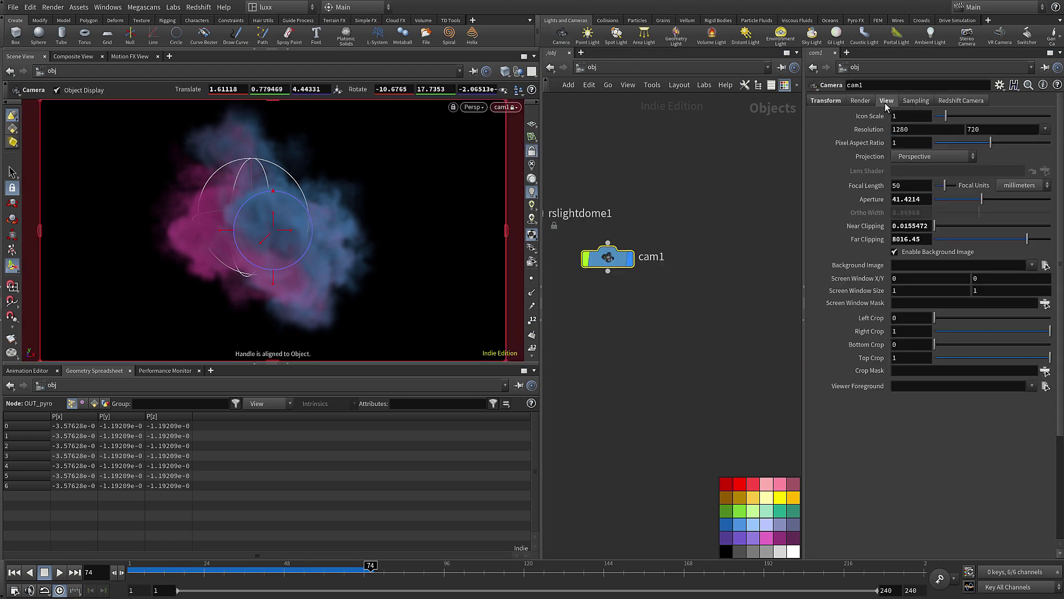
double_click(911, 129)
text(1920)
key(Tab)
text(1080)
key(Return)
Paste the studio HDRI image path into the dome light's Texture field.
key(h)
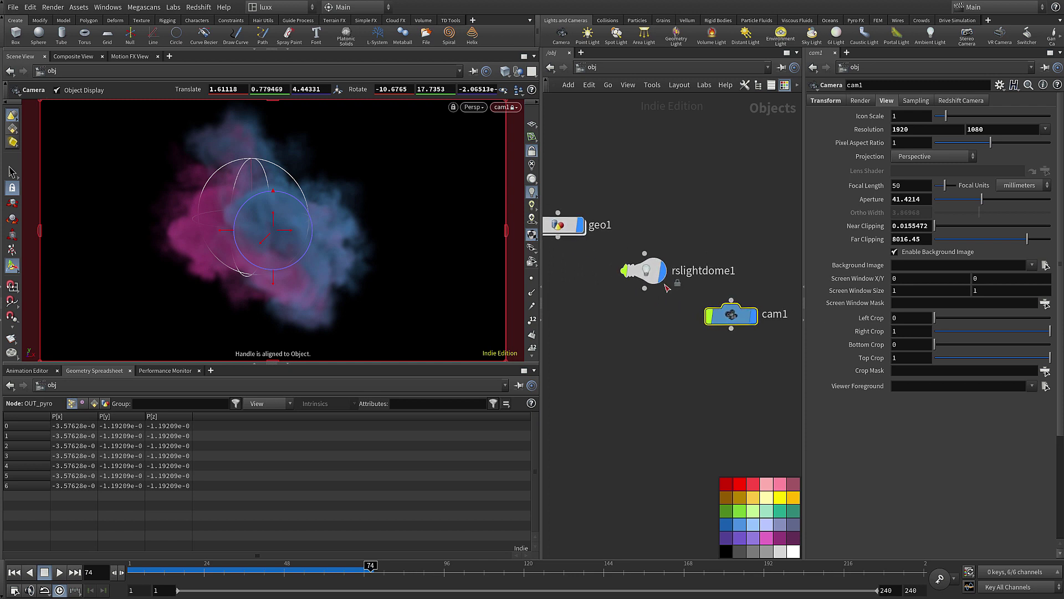
click(645, 271)
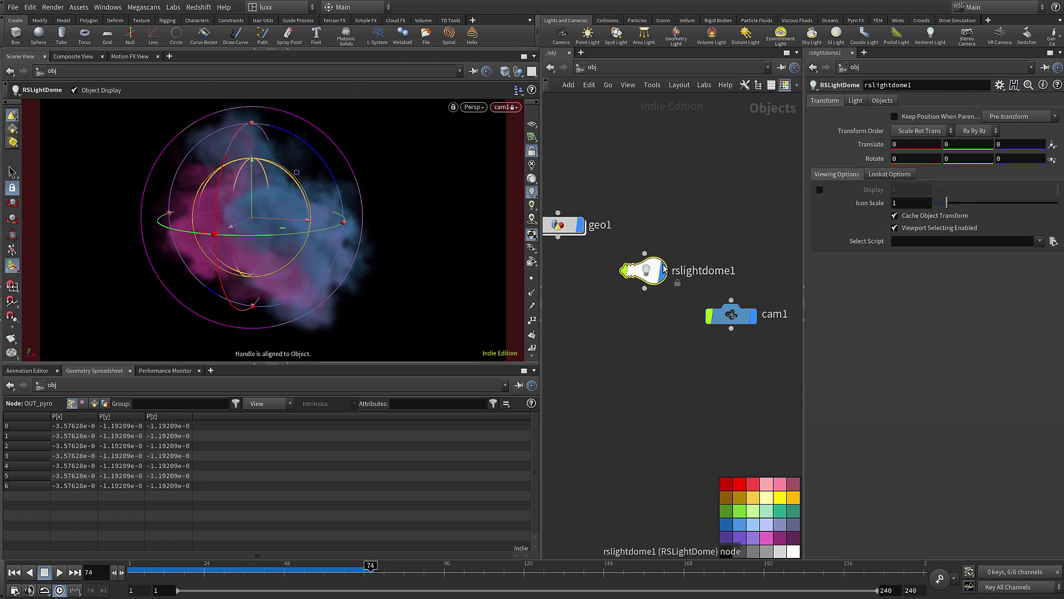
click(858, 100)
click(853, 384)
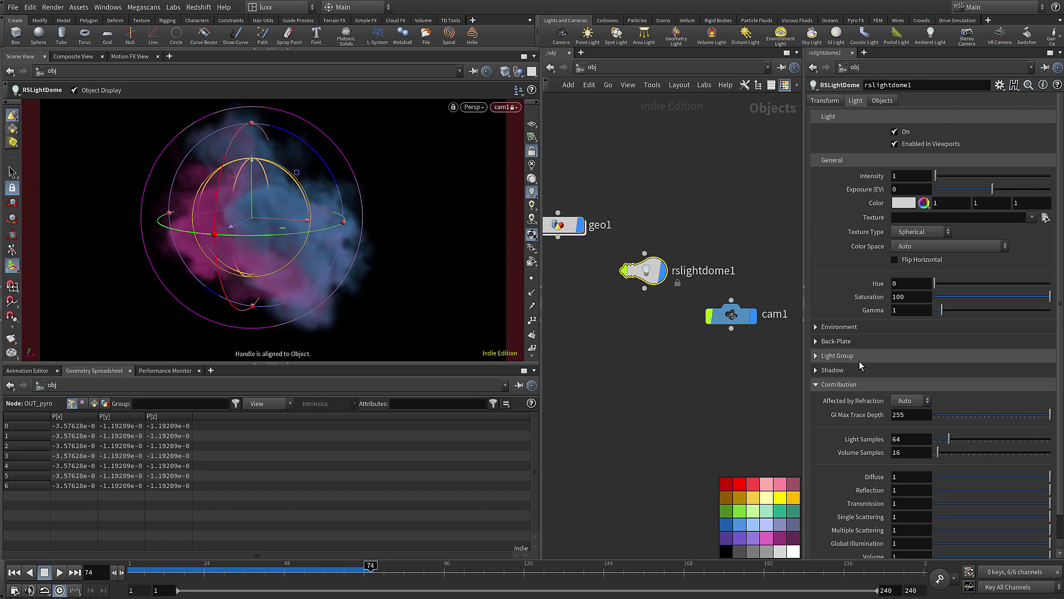
scroll(860, 360, down, 1)
click(857, 529)
click(942, 191)
key(ctrl+v)
drag(901, 190, 940, 191)
key(shift+End)
Set the dome light intensity to 5 and bookmark the framed object network view.
click(819, 142)
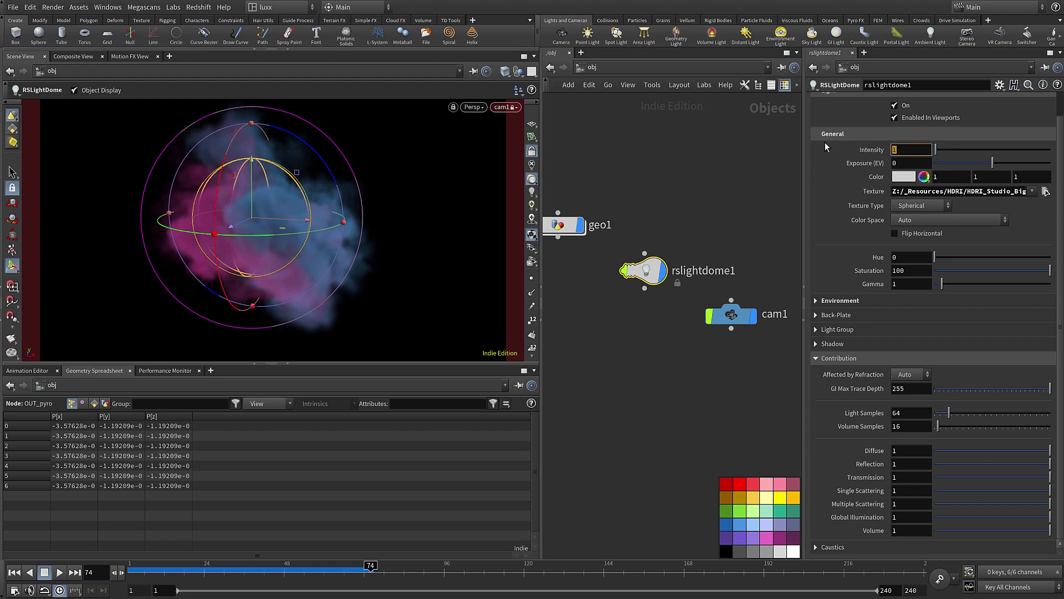
text(5)
key(Return)
key(c)
key(h)
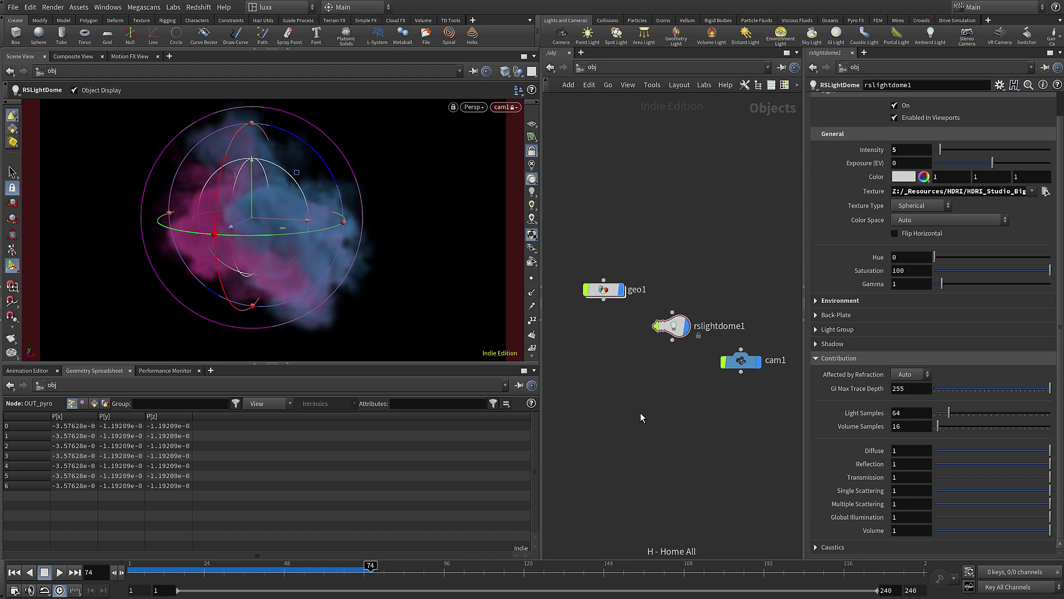
key(ctrl+1)
Create an RS Material Builder, redshift_vopnet1, in the /mat network.
click(590, 67)
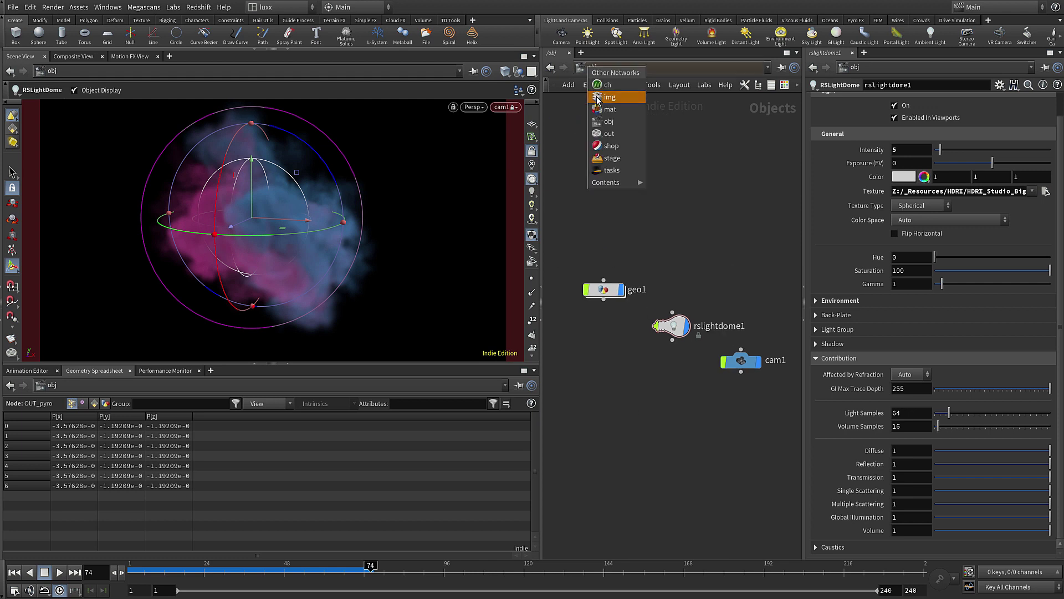
click(609, 110)
key(Tab)
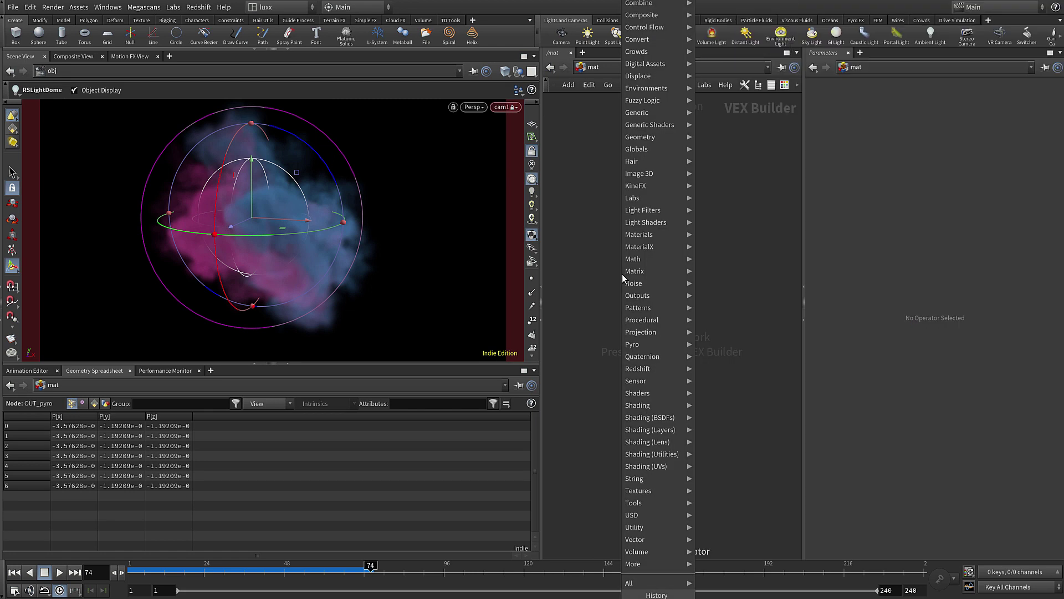
key(Escape)
click(622, 274)
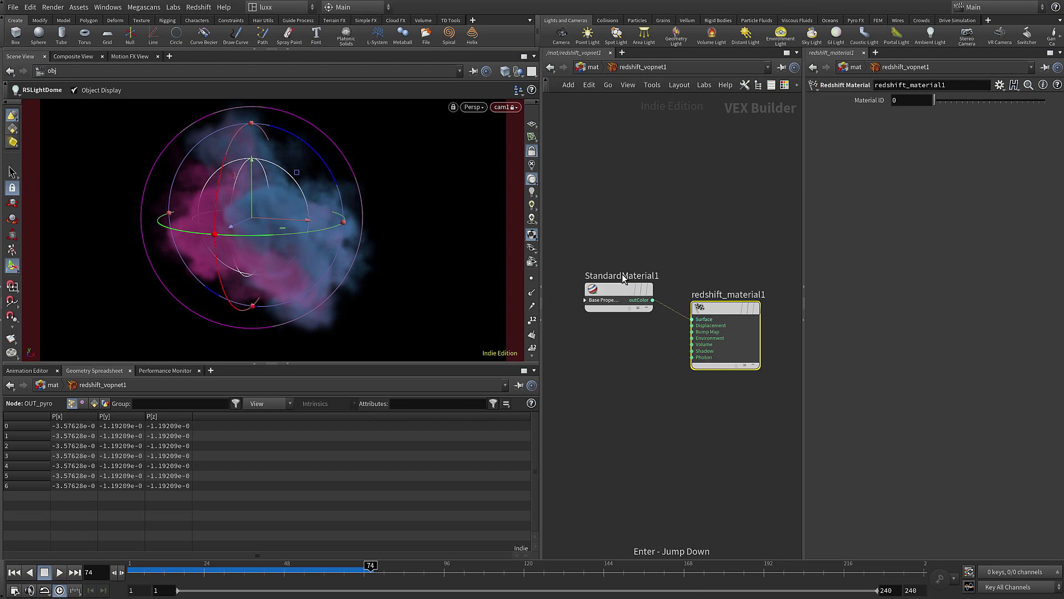
Replace StandardMaterial1 with an RS Volume node wired into redshift_material1's Volume input.
click(630, 305)
key(Delete)
key(Tab)
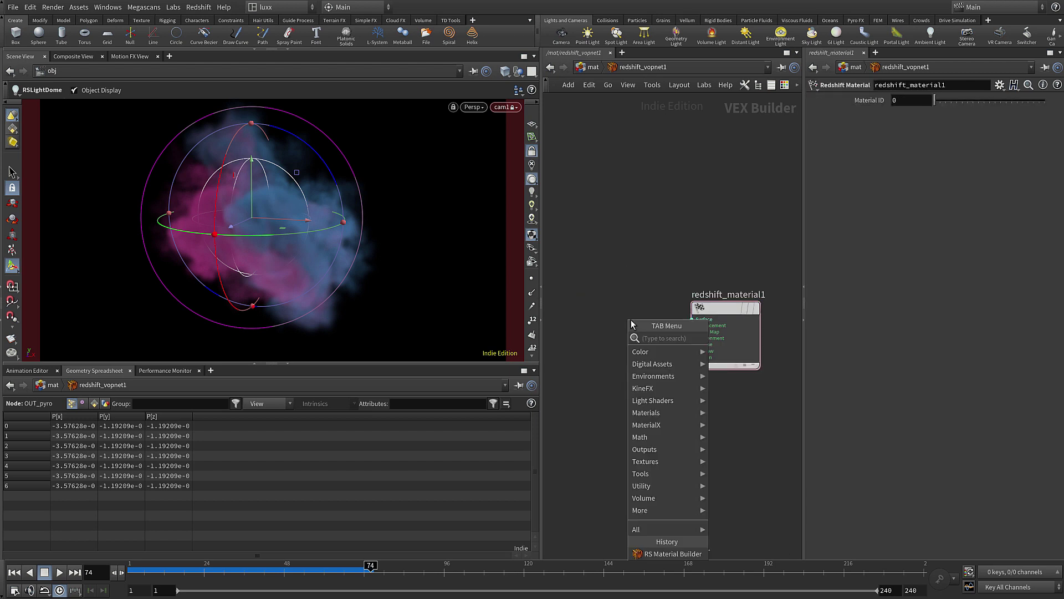
text(volu)
key(Return)
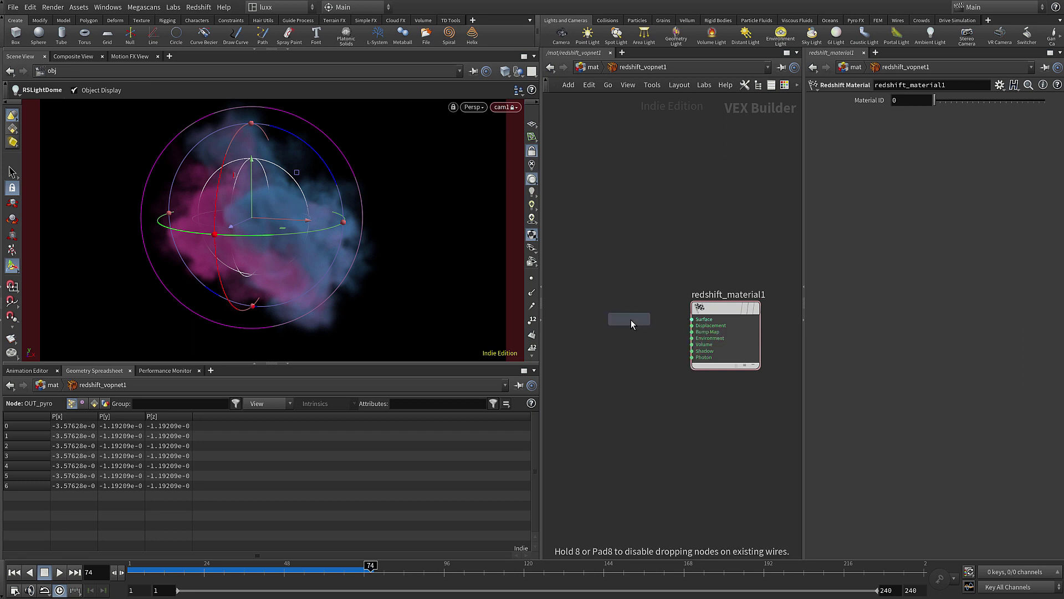
click(596, 346)
click(629, 356)
click(693, 344)
drag(604, 345, 614, 333)
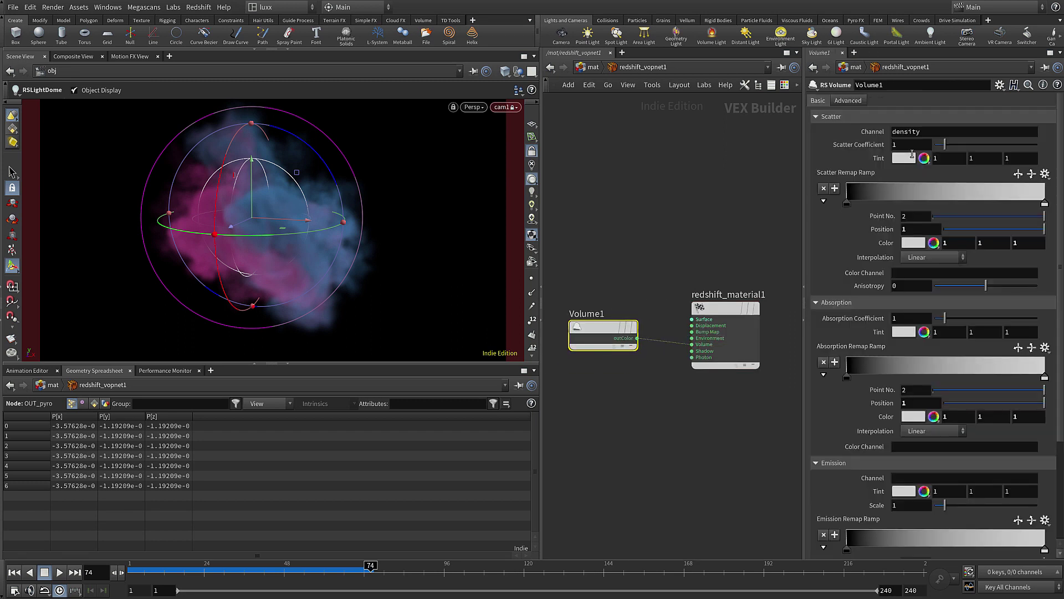
double_click(937, 132)
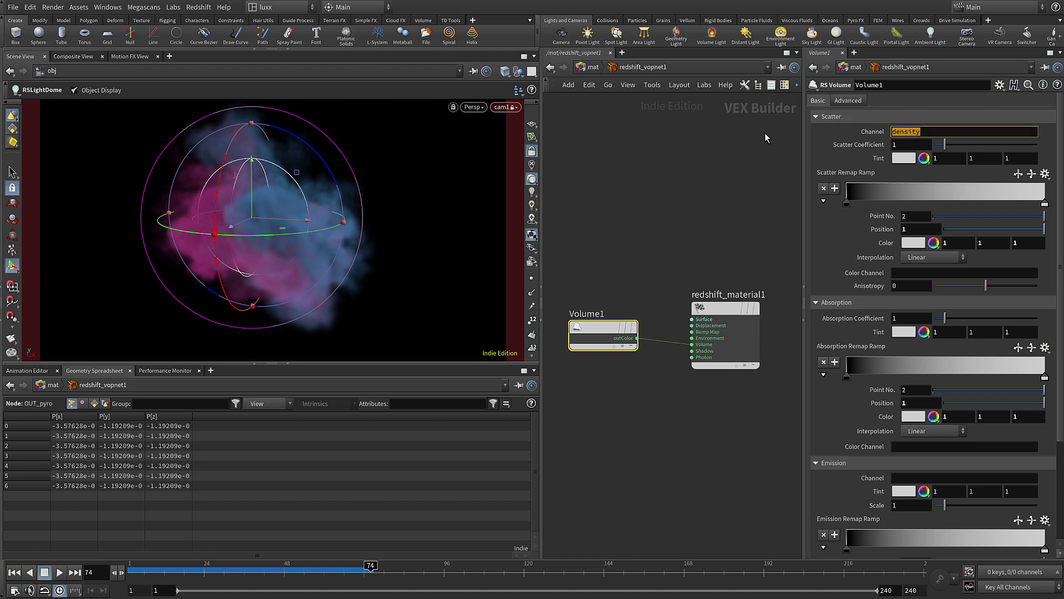
Assign /mat/redshift_vopnet1 as geo1's render material.
click(646, 227)
key(ctrl+2)
key(1)
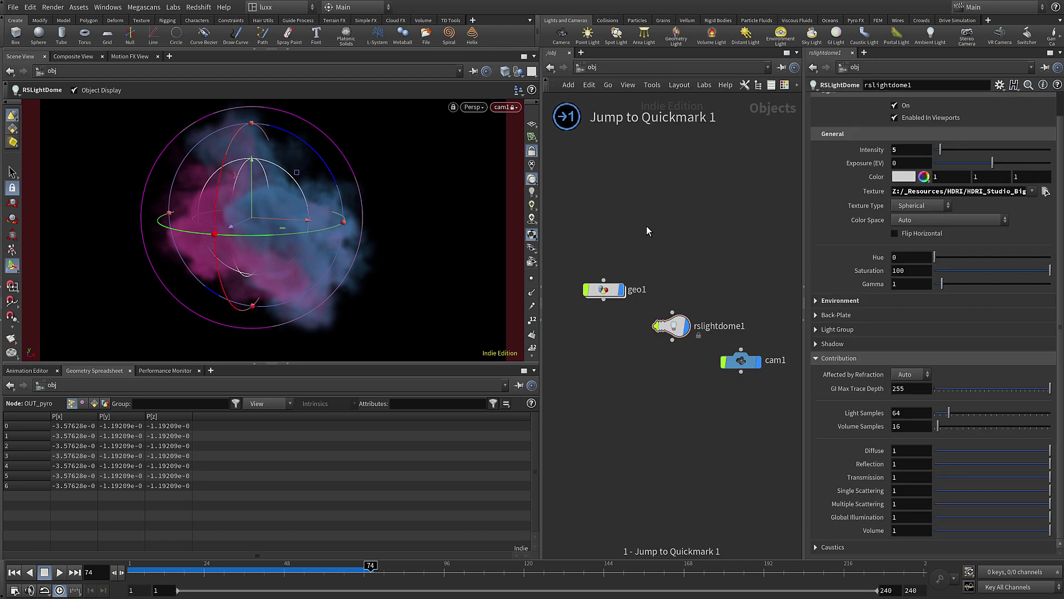
click(604, 289)
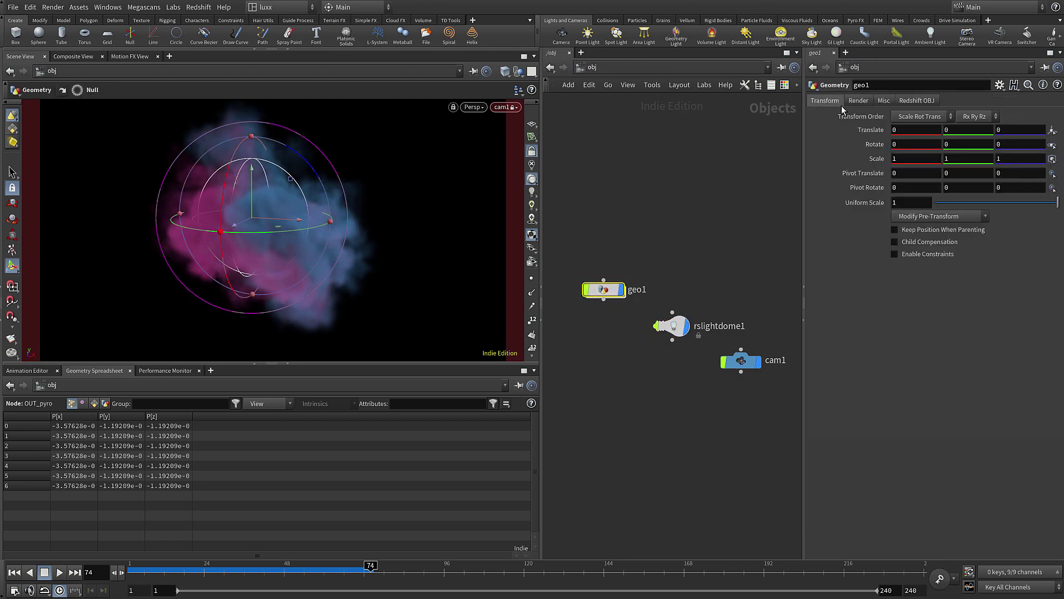
click(859, 101)
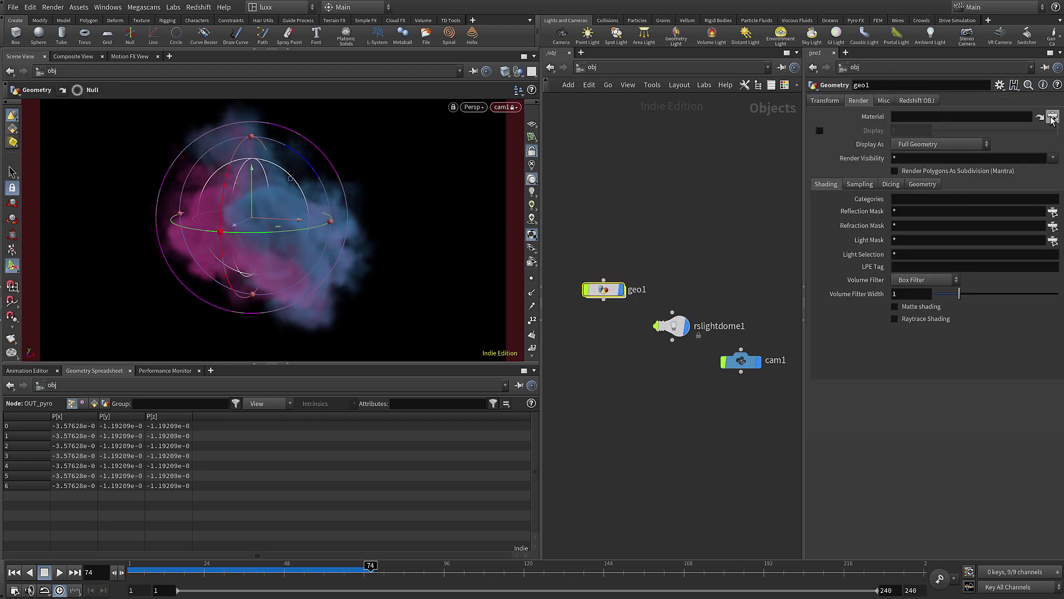
click(1053, 117)
click(993, 44)
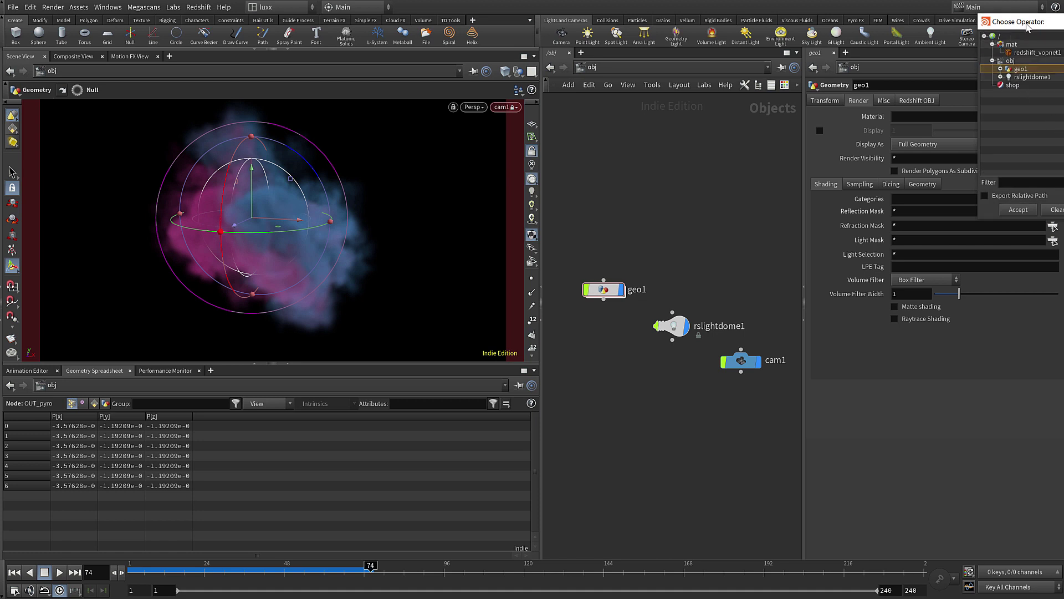
drag(1014, 22, 801, 120)
click(819, 152)
double_click(818, 152)
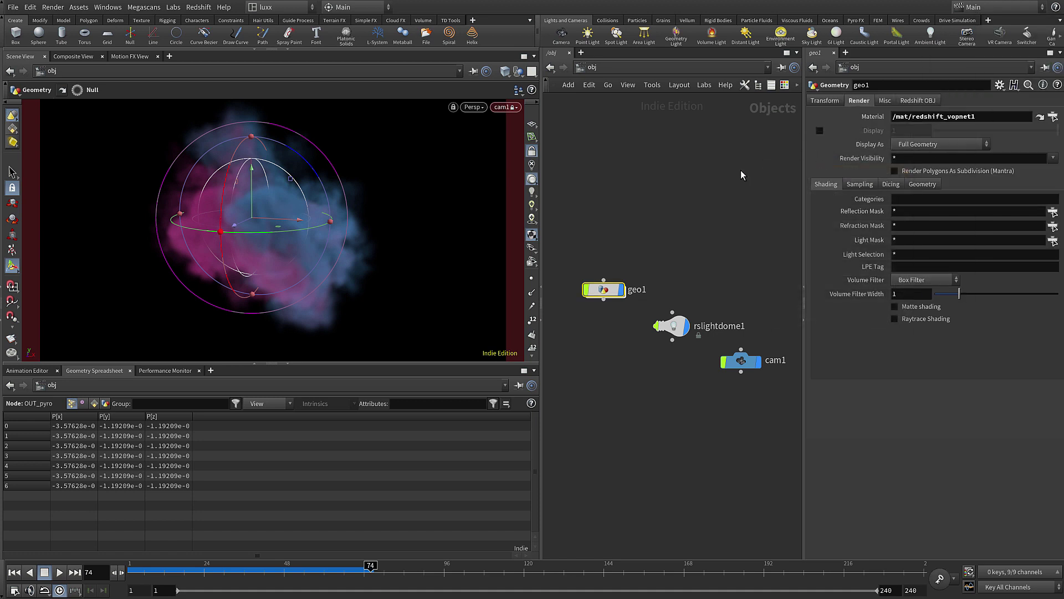
Open the Redshift RenderView, resize and reposition it, and render the smoke.
click(204, 13)
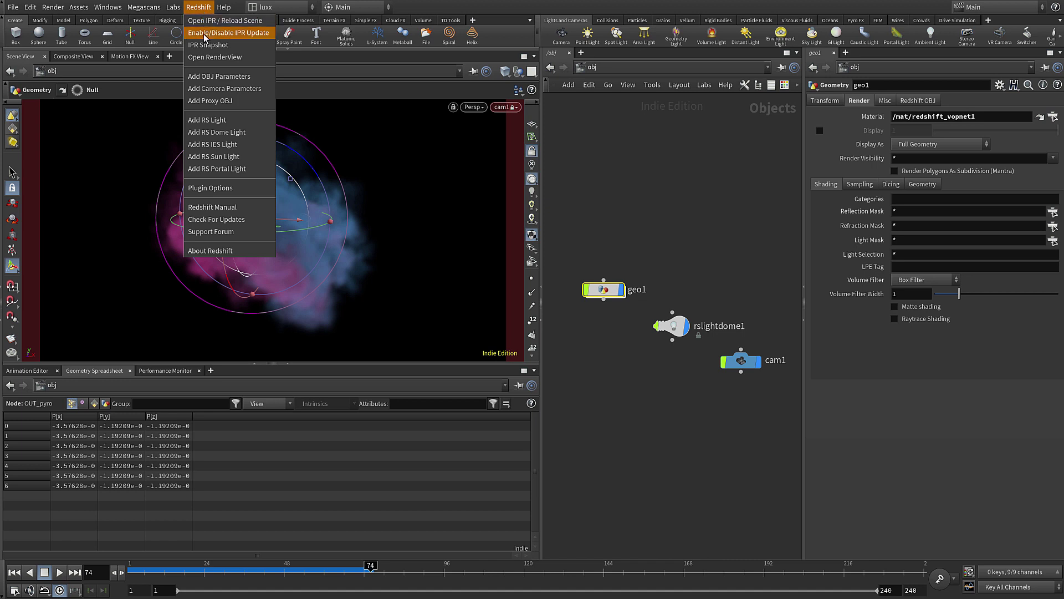
click(206, 56)
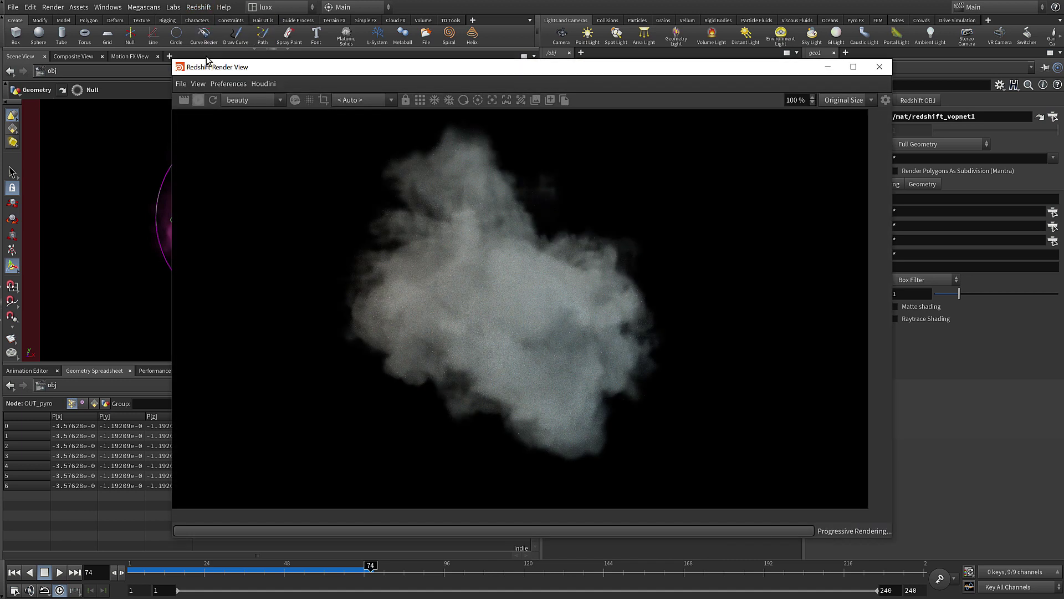
click(847, 100)
click(846, 123)
drag(892, 534, 542, 356)
drag(359, 69, 344, 287)
click(185, 316)
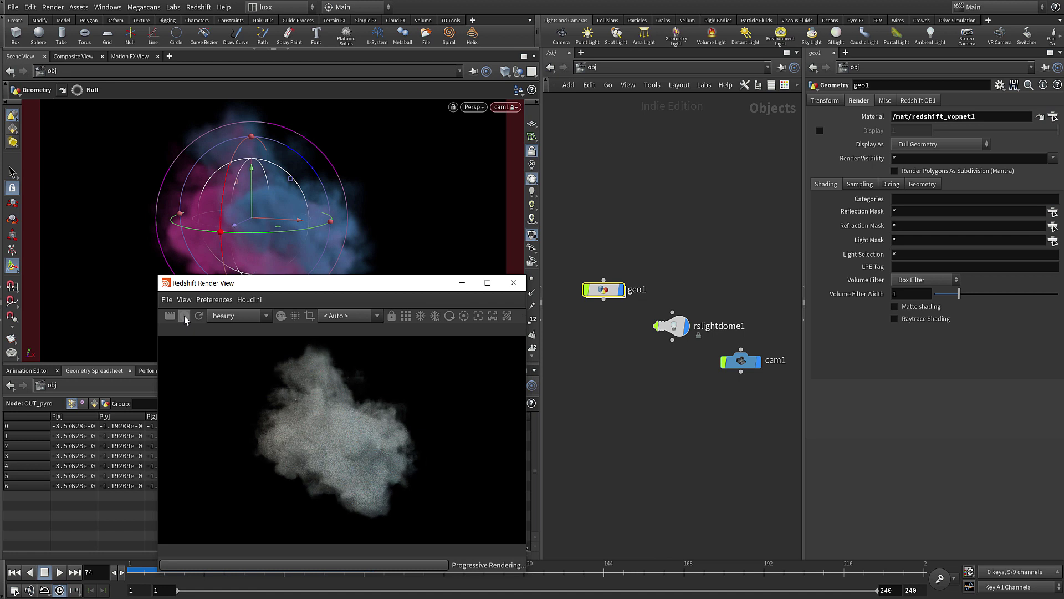
click(582, 360)
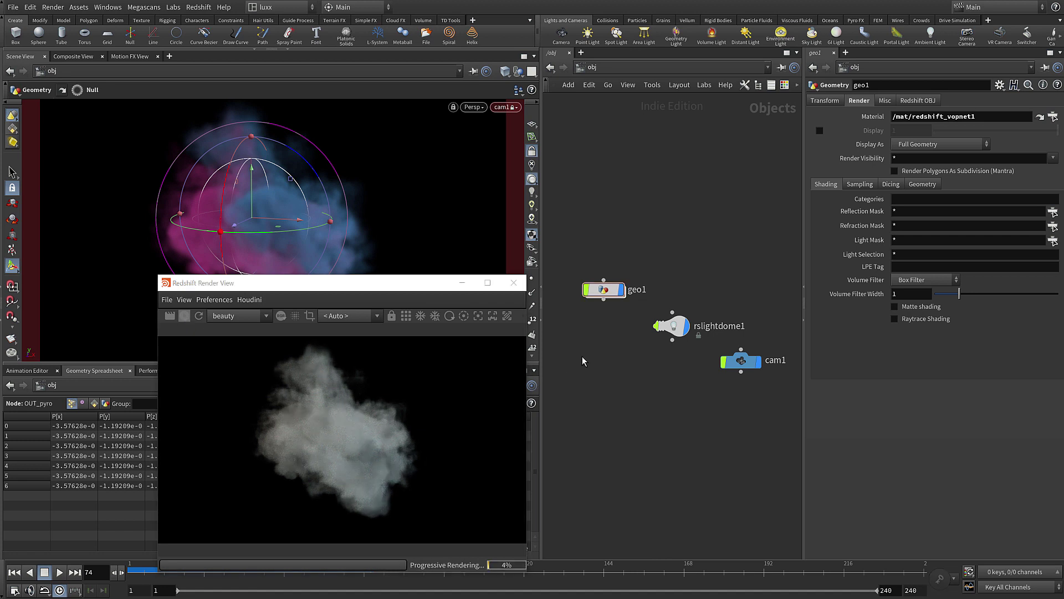
Set Volume1's Scatter Coefficient to 20 and raise its tint saturation to 1 for red.
key(2)
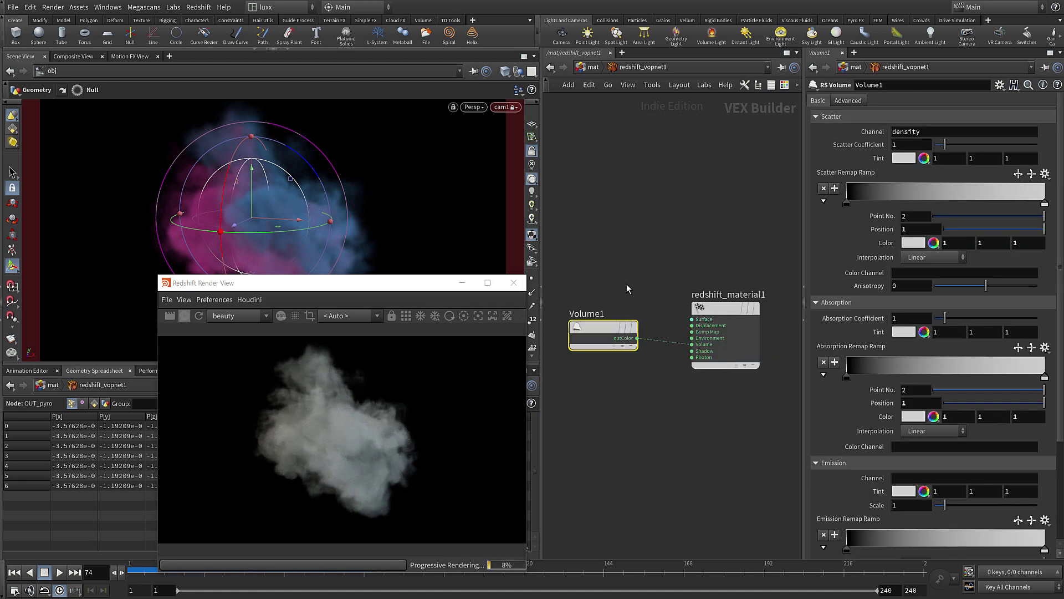
double_click(914, 145)
text(20)
key(Return)
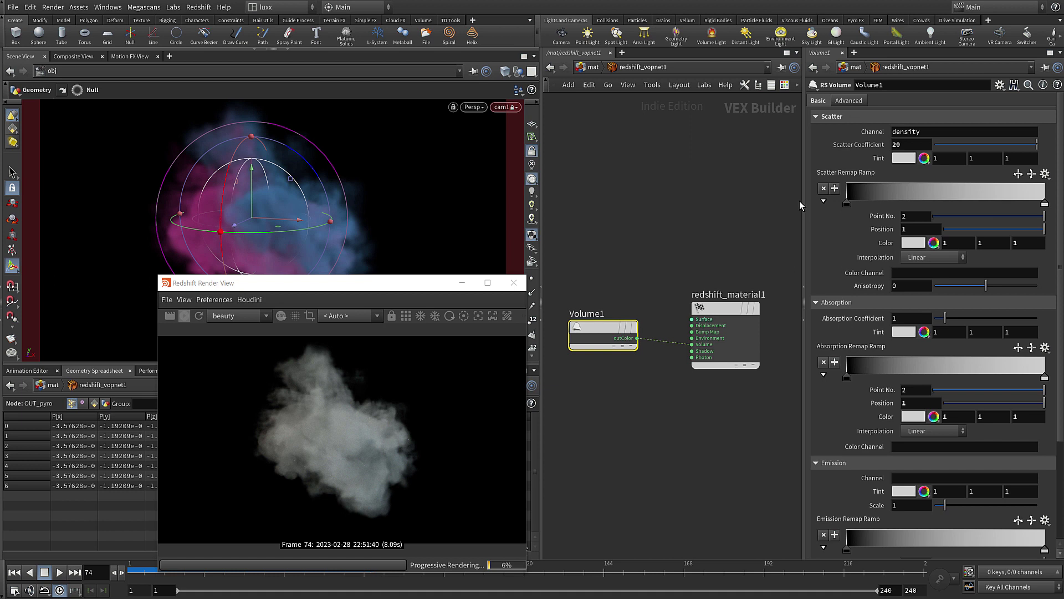
click(924, 158)
click(923, 161)
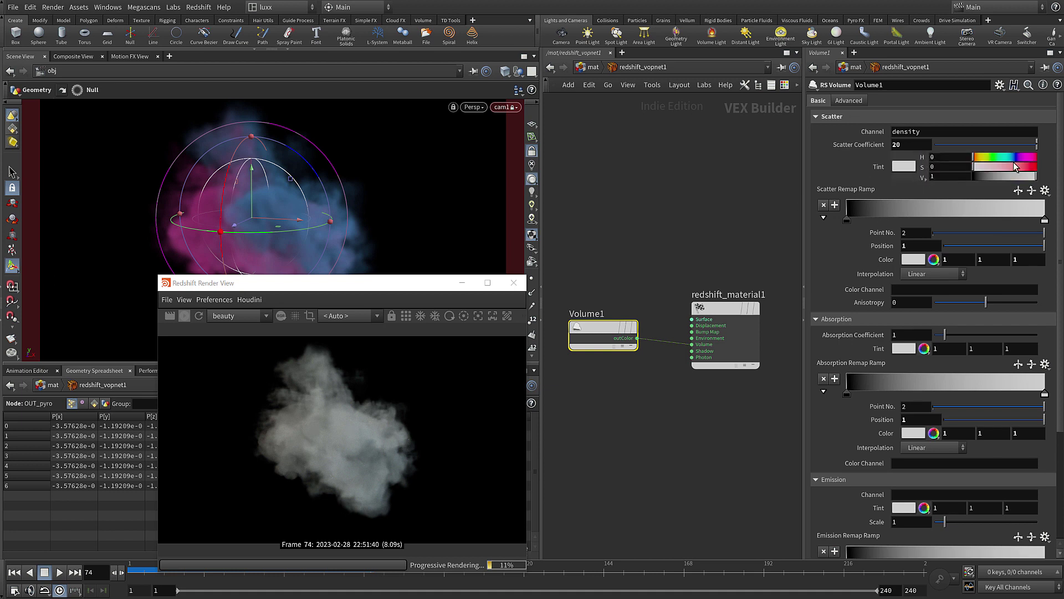
drag(1014, 171, 1054, 173)
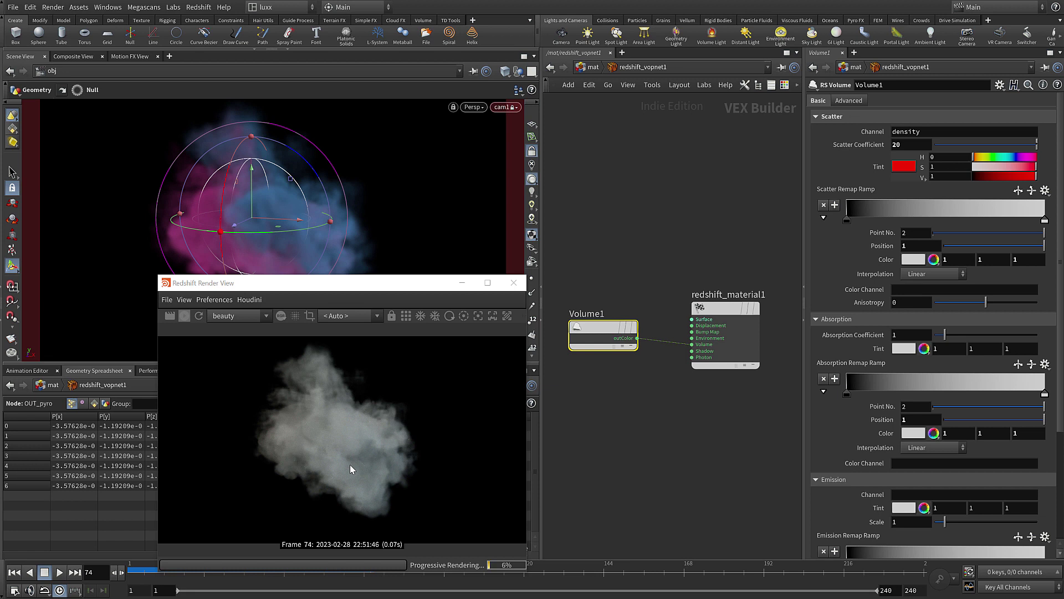
Go inside geo1, inspect OUT_pyro, and make room below pyrosolver1.
key(1)
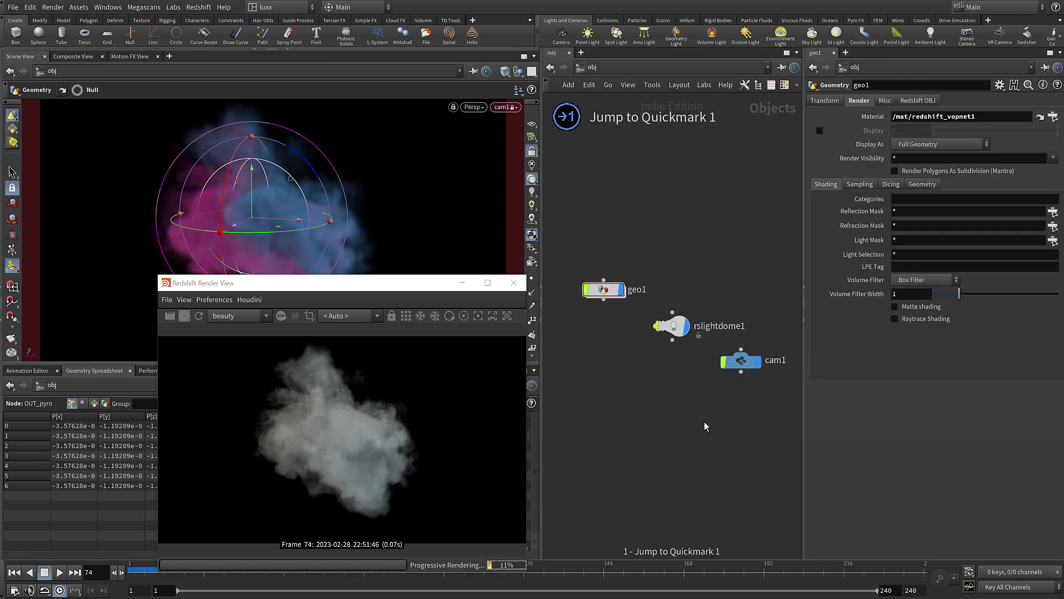
double_click(603, 290)
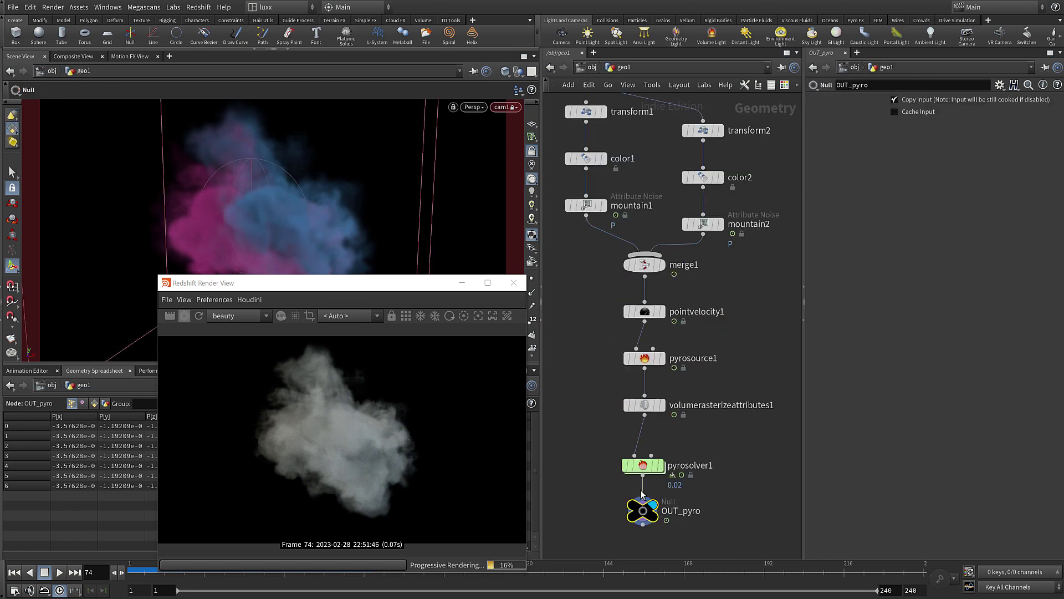
mouse_move(648, 514)
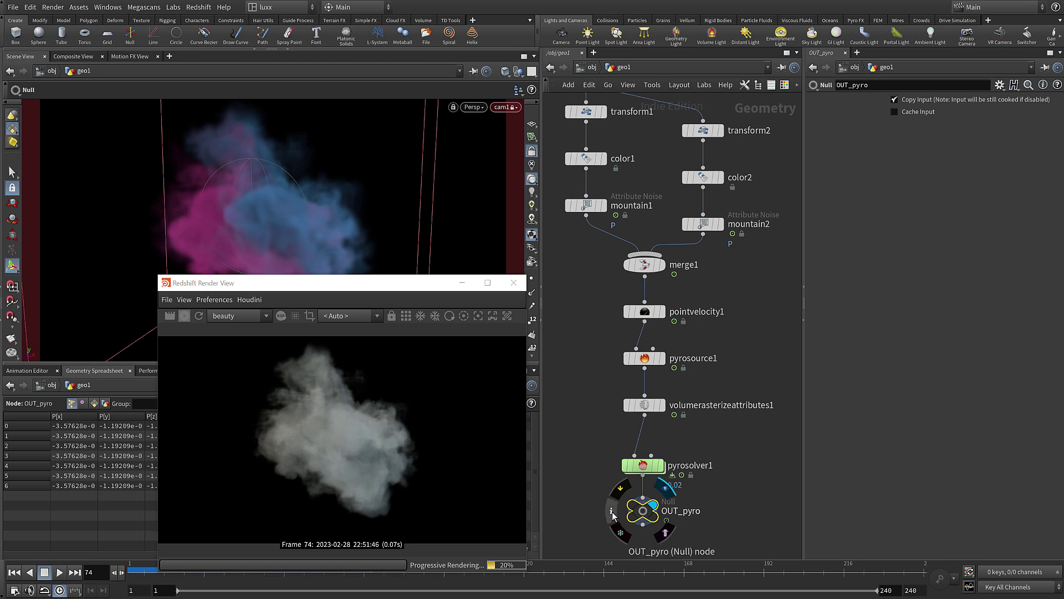
mouse_move(612, 511)
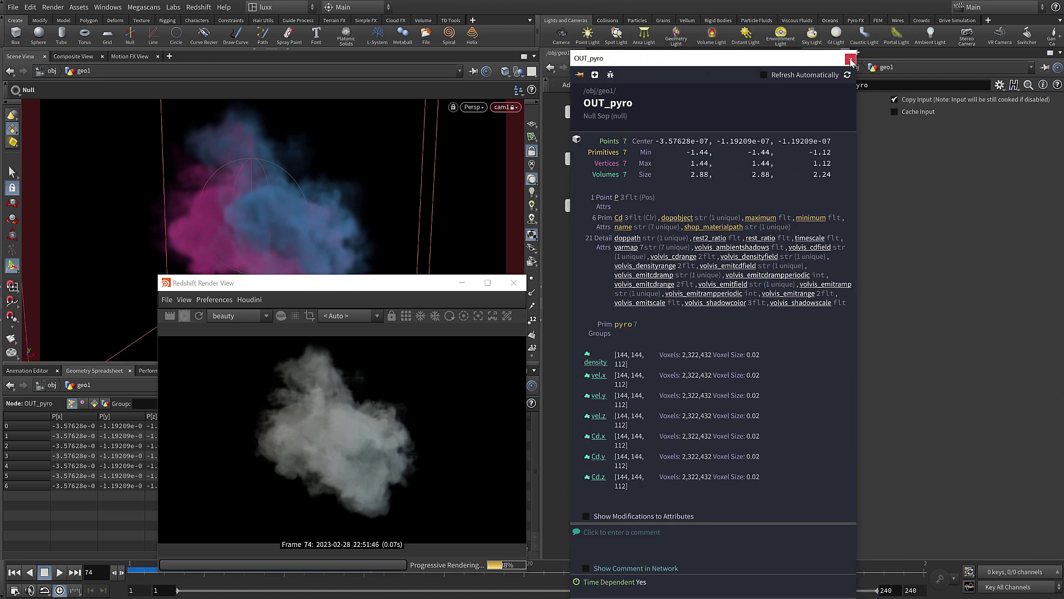
drag(643, 466, 645, 441)
Insert attribdelete1 above OUT_pyro, deleting the shop_materialpath primitive attribute.
key(Tab)
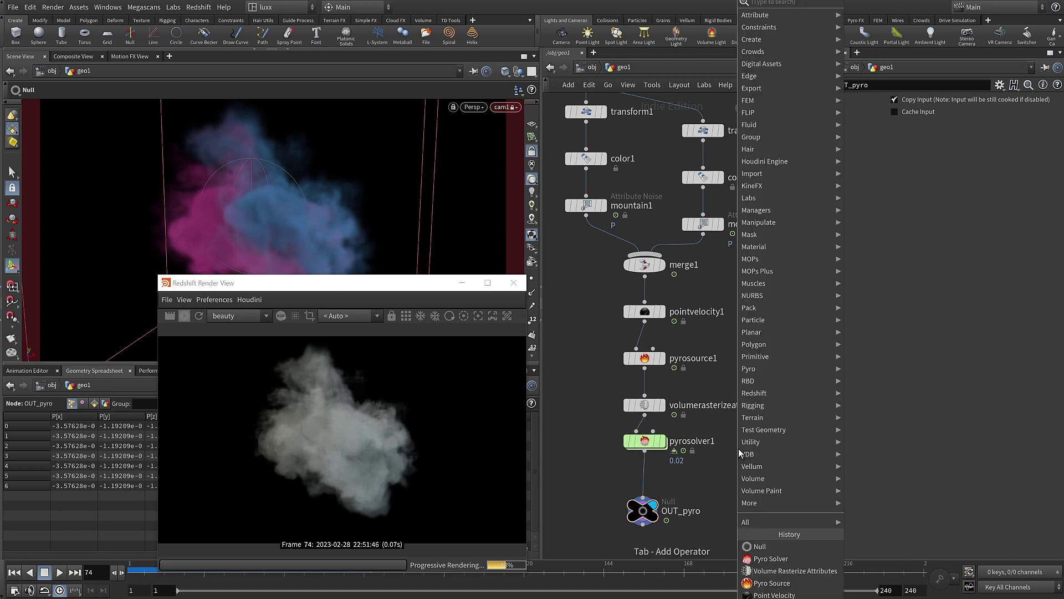
text(at del)
key(Return)
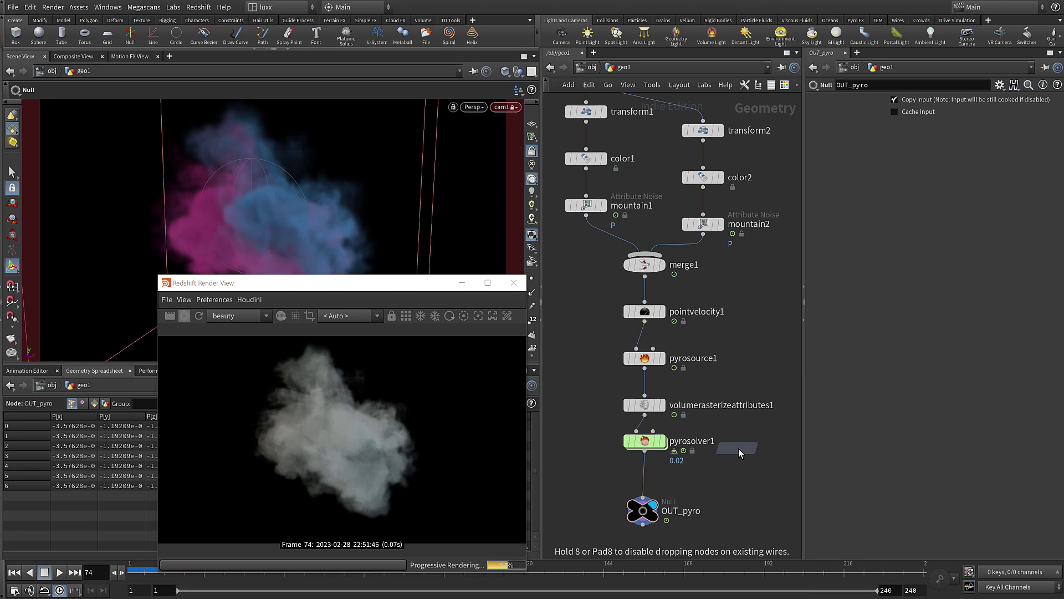
click(643, 481)
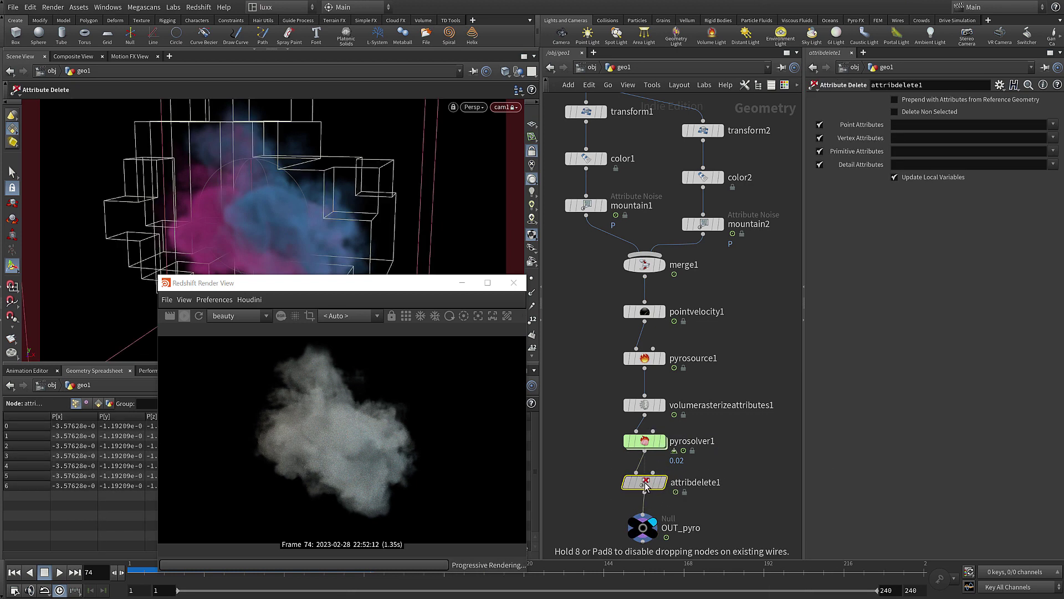
click(1055, 152)
click(1057, 178)
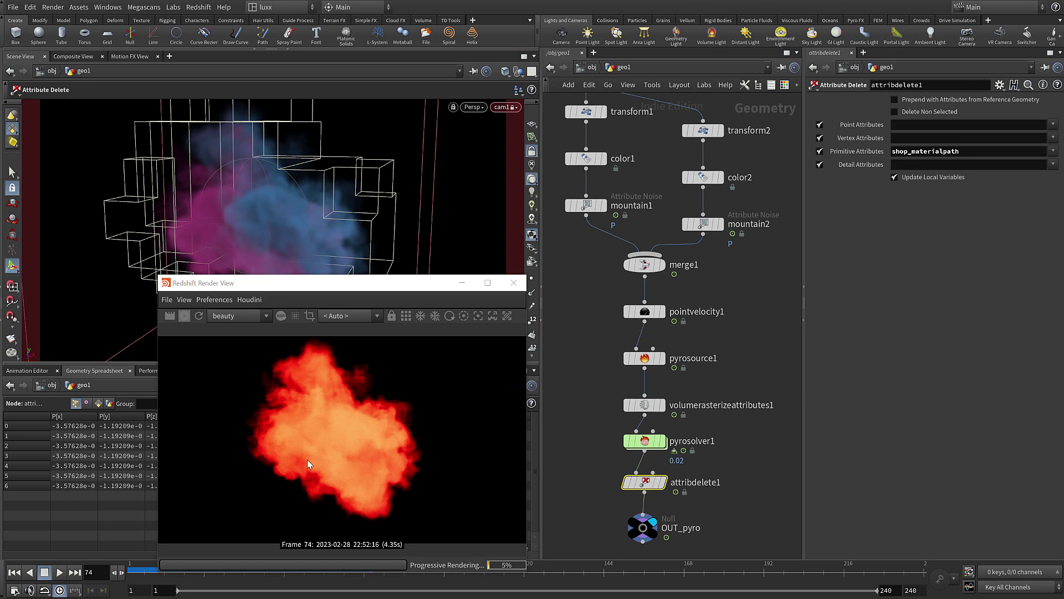
click(750, 459)
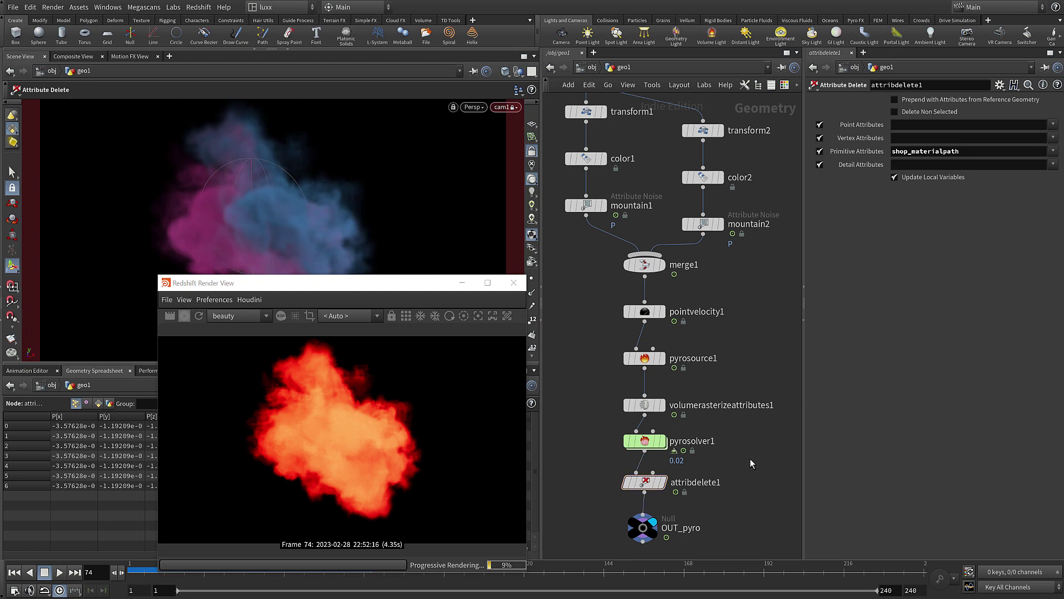
key(2)
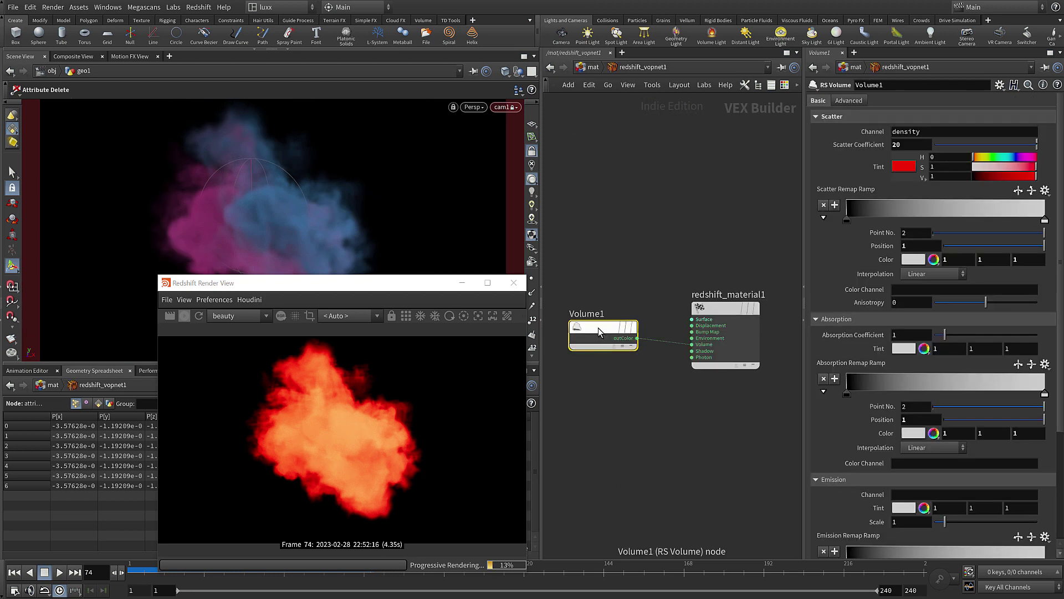
Revert Volume1's scatter tint to default white and set Absorption Coefficient to 50.
right_click(878, 168)
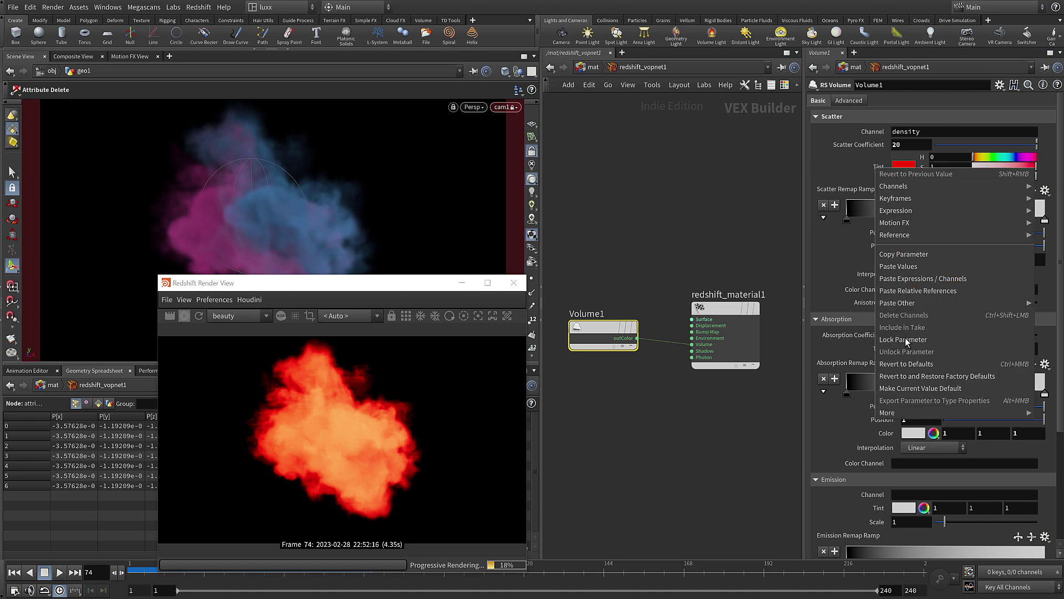
click(909, 364)
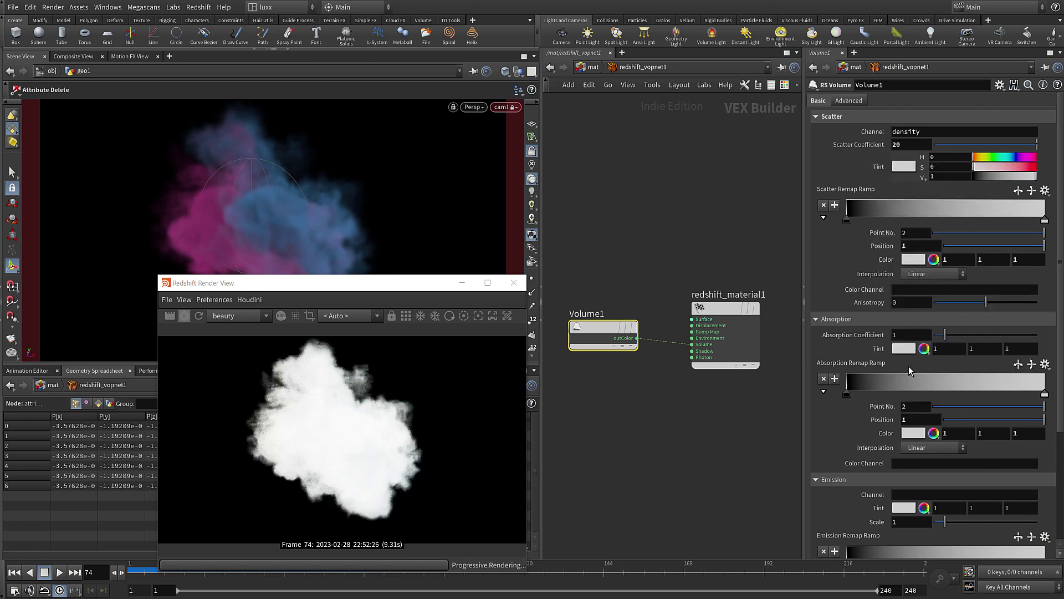
double_click(911, 147)
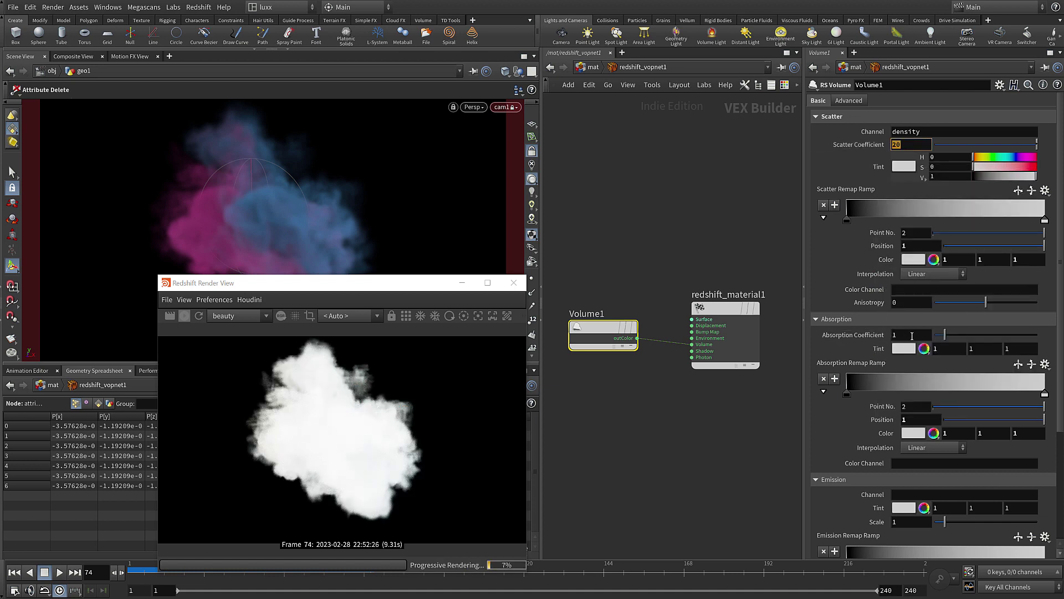
double_click(913, 335)
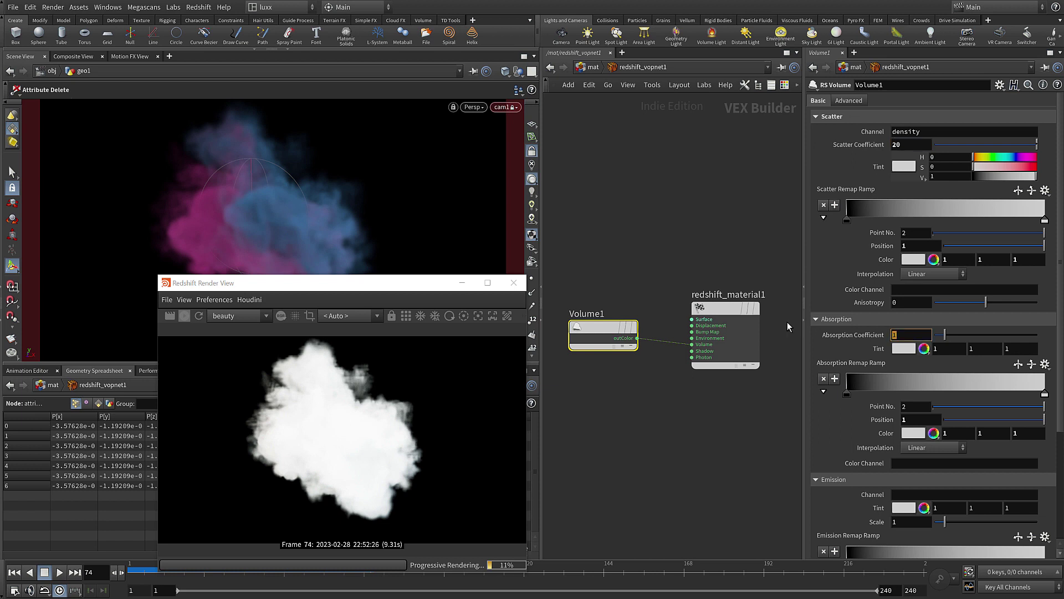
text(50)
key(Return)
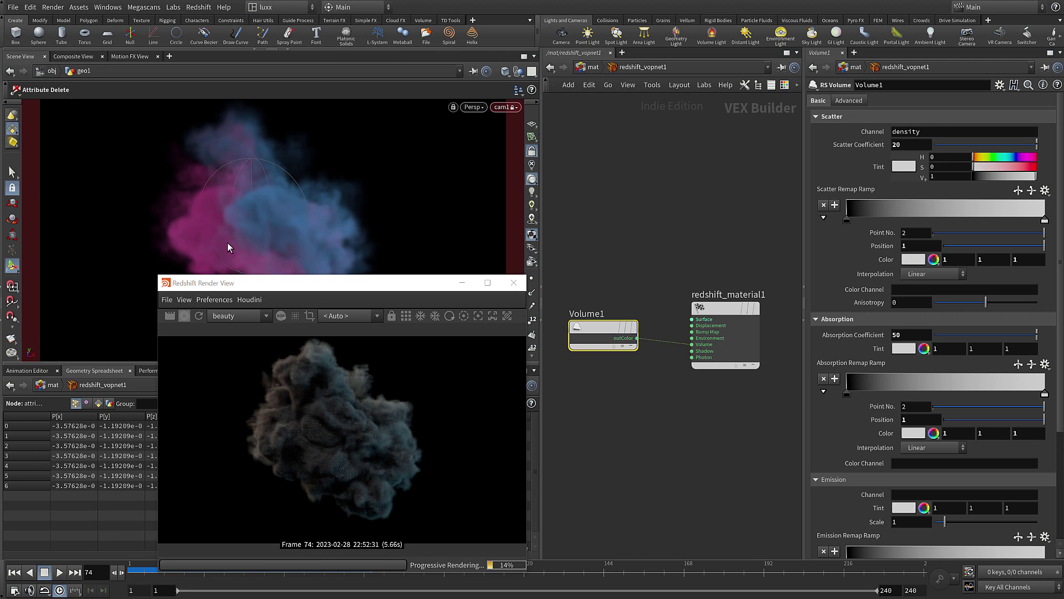
Check OUT_pyro's Cd volumes, set Volume1's scatter Color Channel to Cd, and re-render.
key(1)
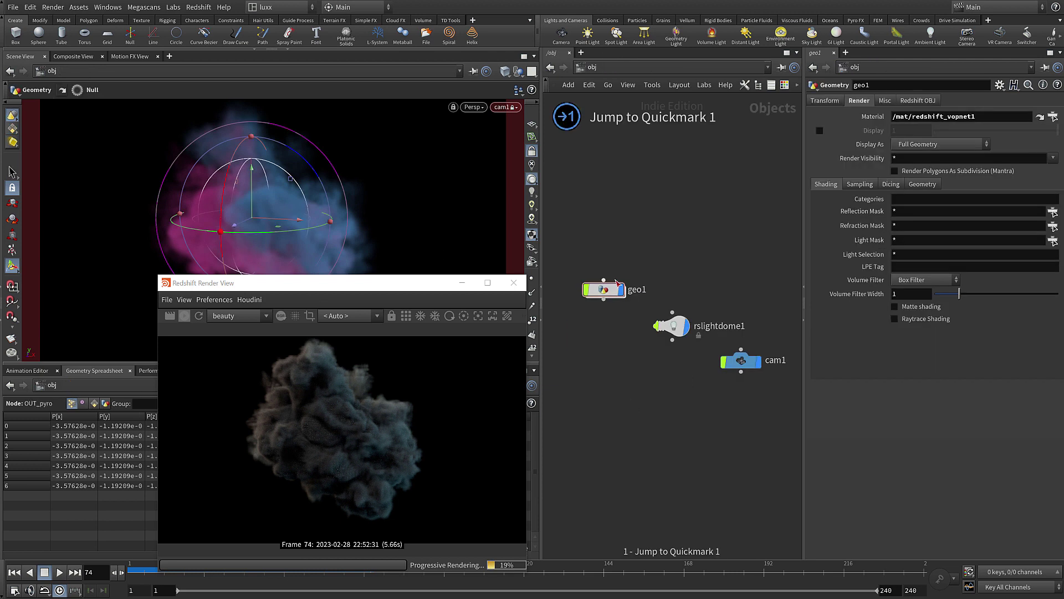
double_click(614, 294)
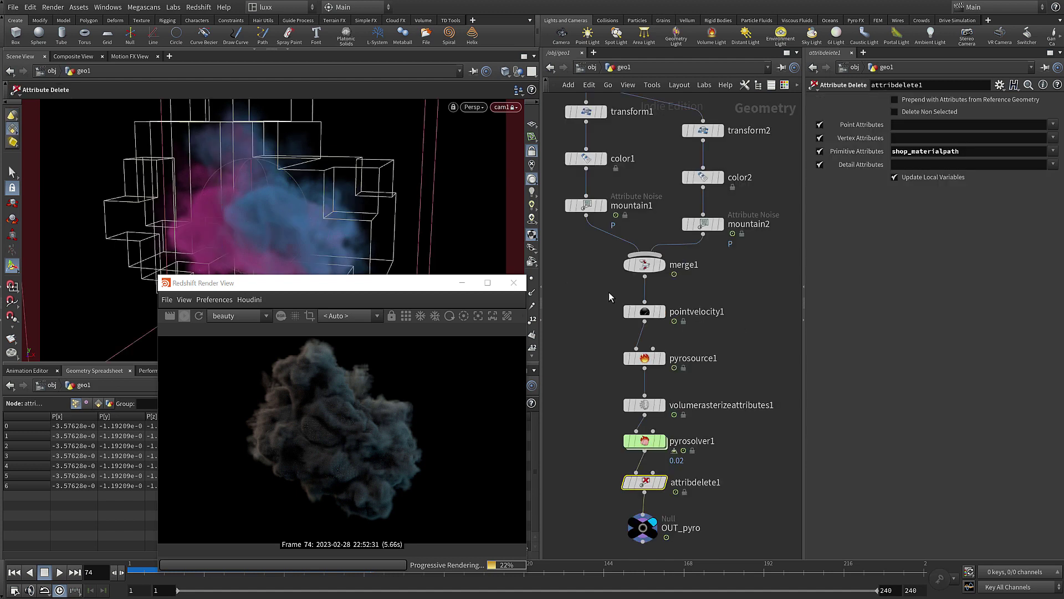
middle_click(643, 529)
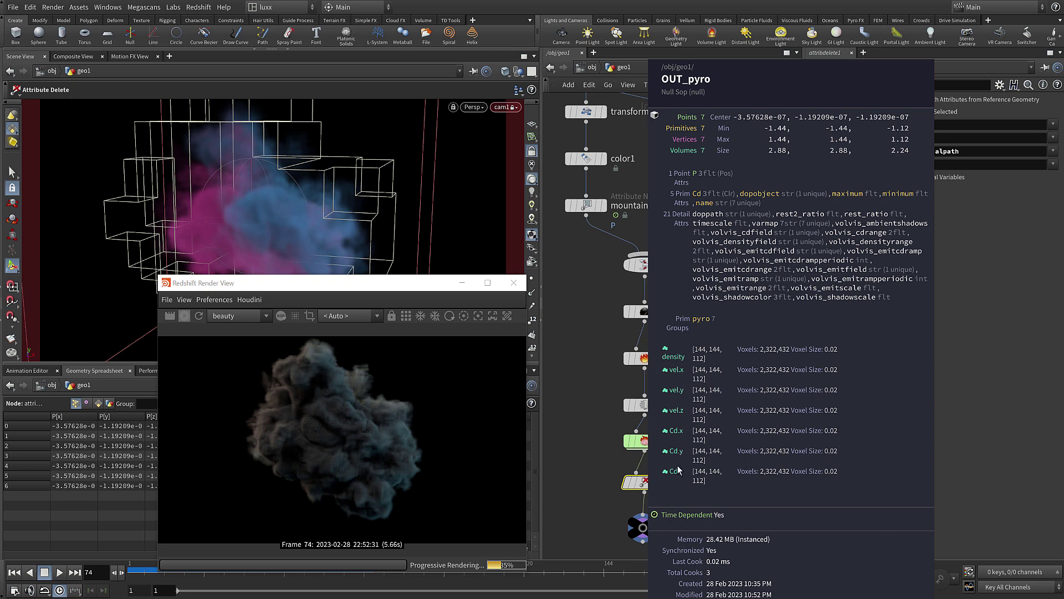
click(580, 478)
key(2)
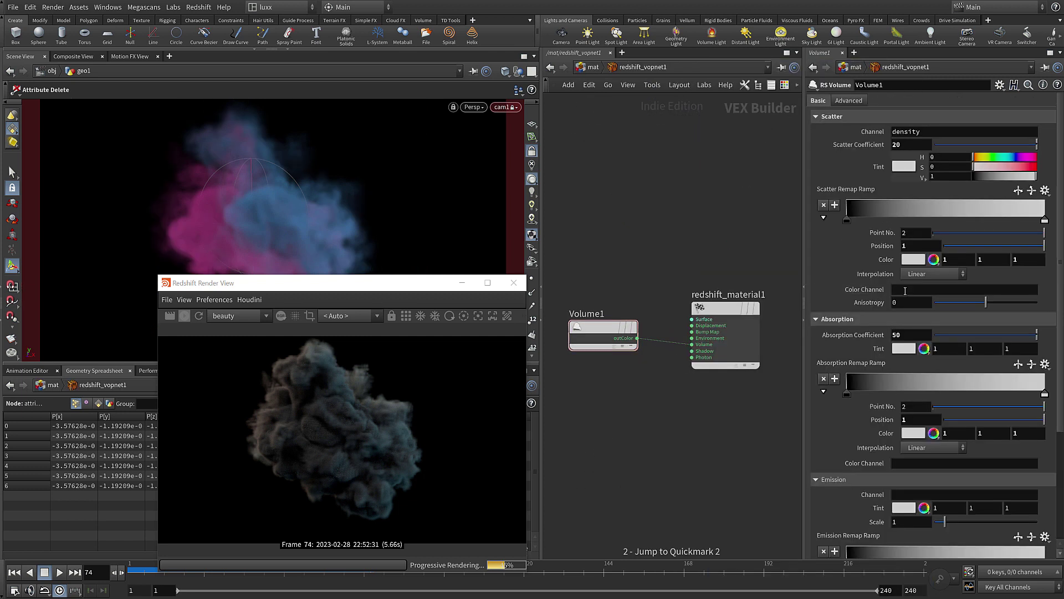
click(905, 291)
key(Return)
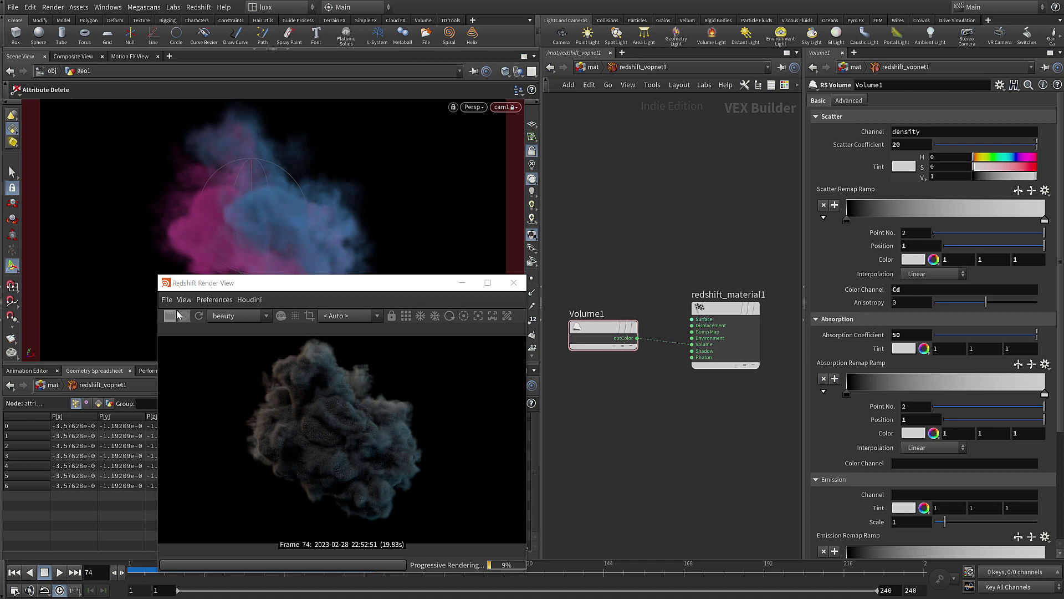
click(199, 316)
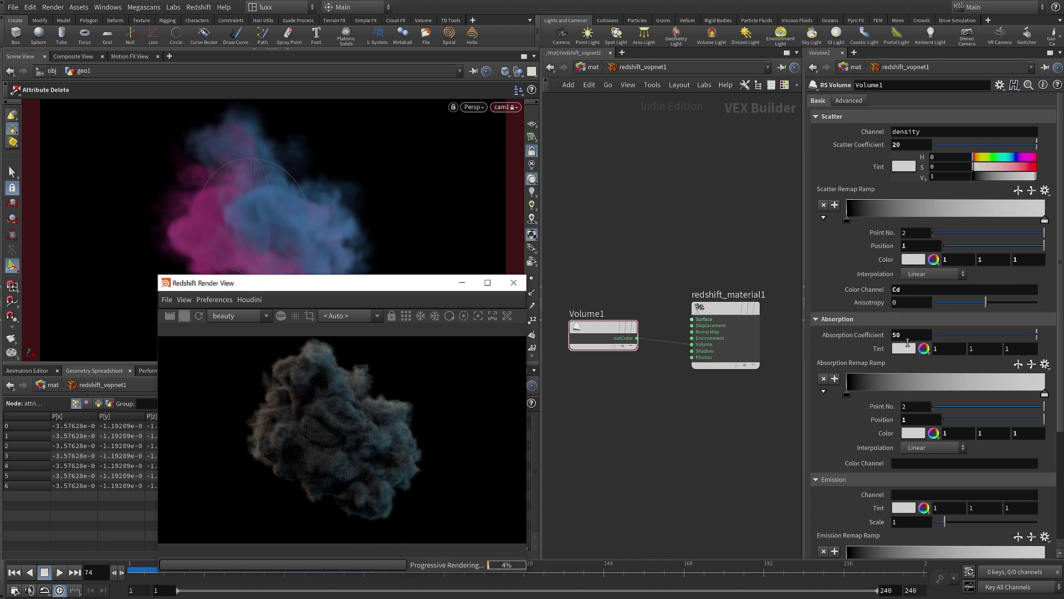
Set both Absorption and Scatter Coefficients to 30, then return to geo1's network.
double_click(908, 335)
text(30)
key(Return)
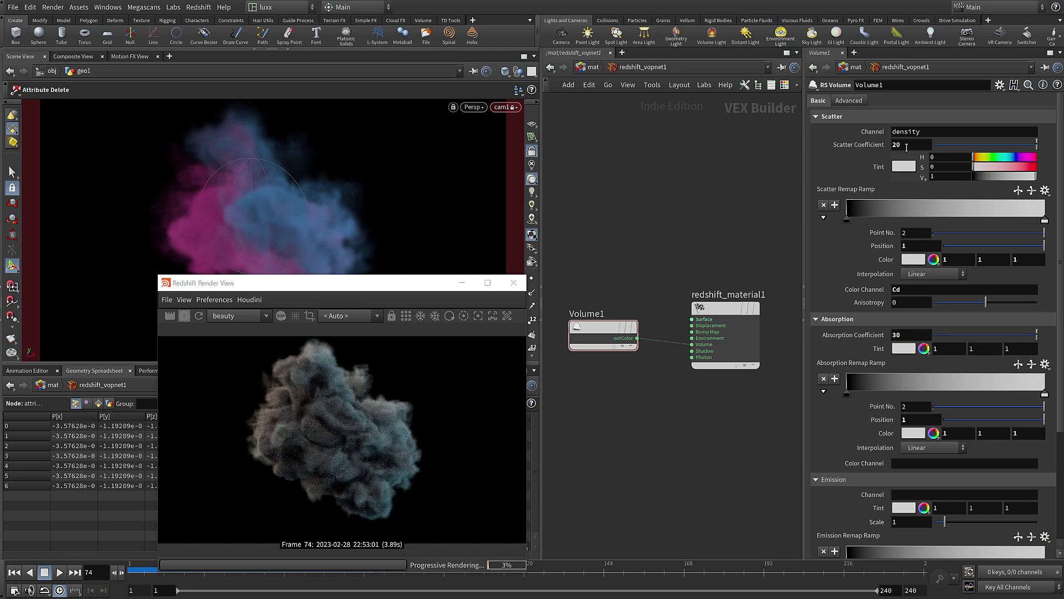
key(Return)
key(Return)
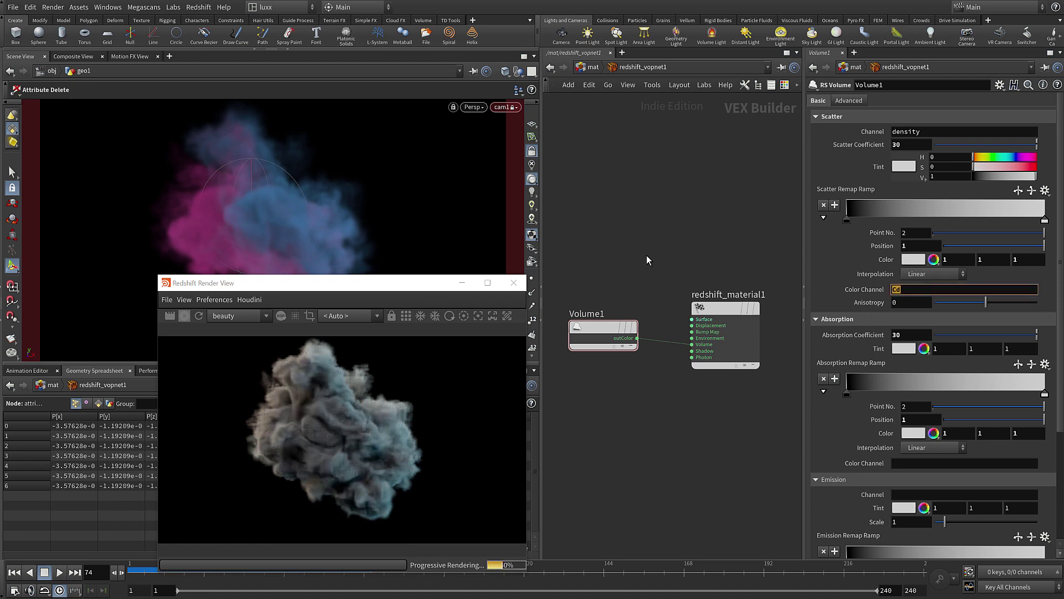
key(1)
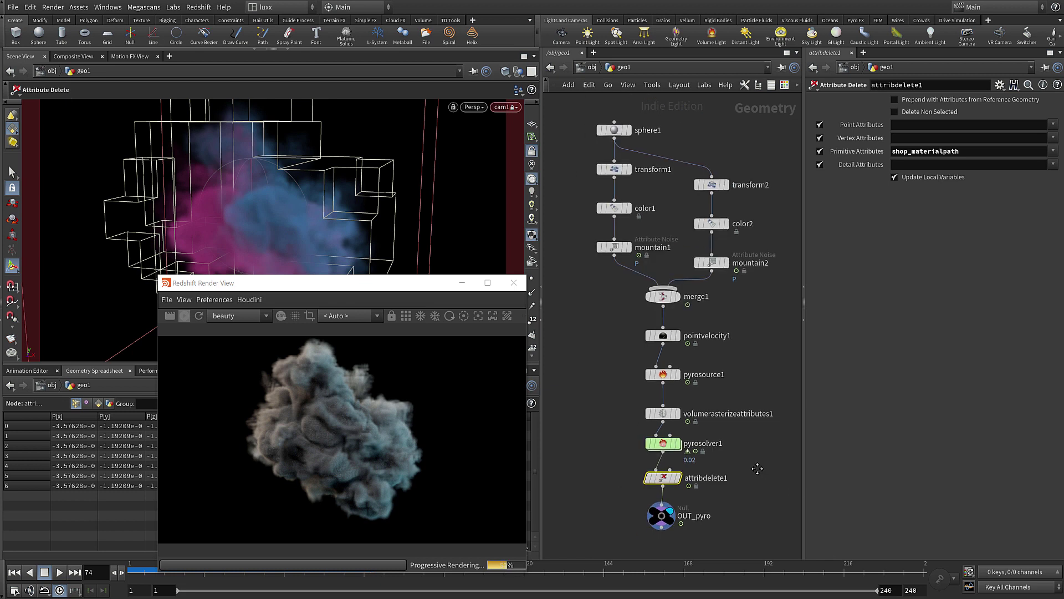
Insert a Convert node on the wire between attribdelete1 and OUT_pyro.
mouse_move(658, 438)
drag(658, 439, 659, 514)
key(Tab)
text(attrib)
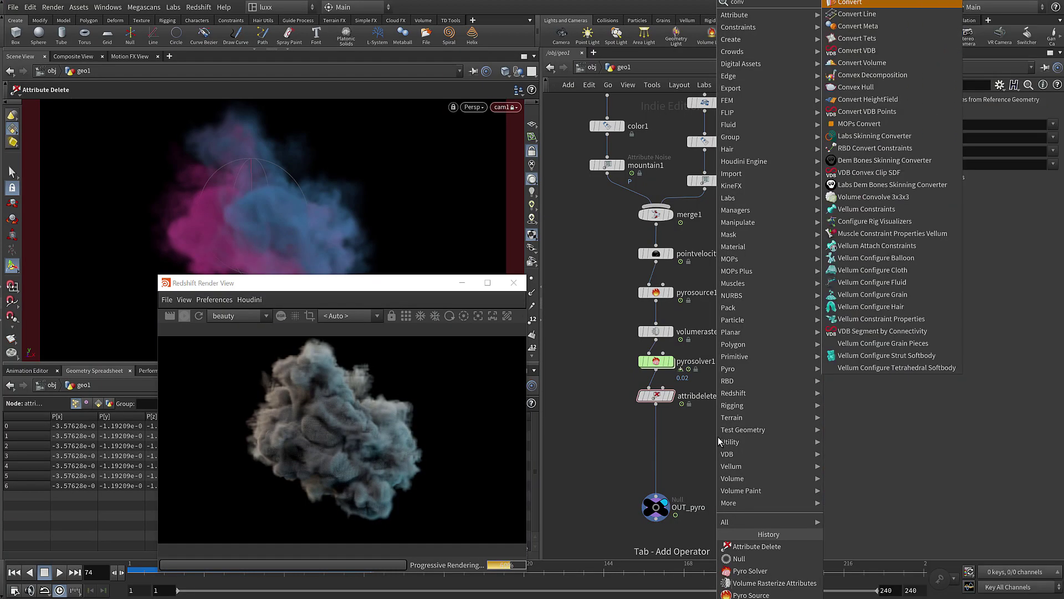
key(Return)
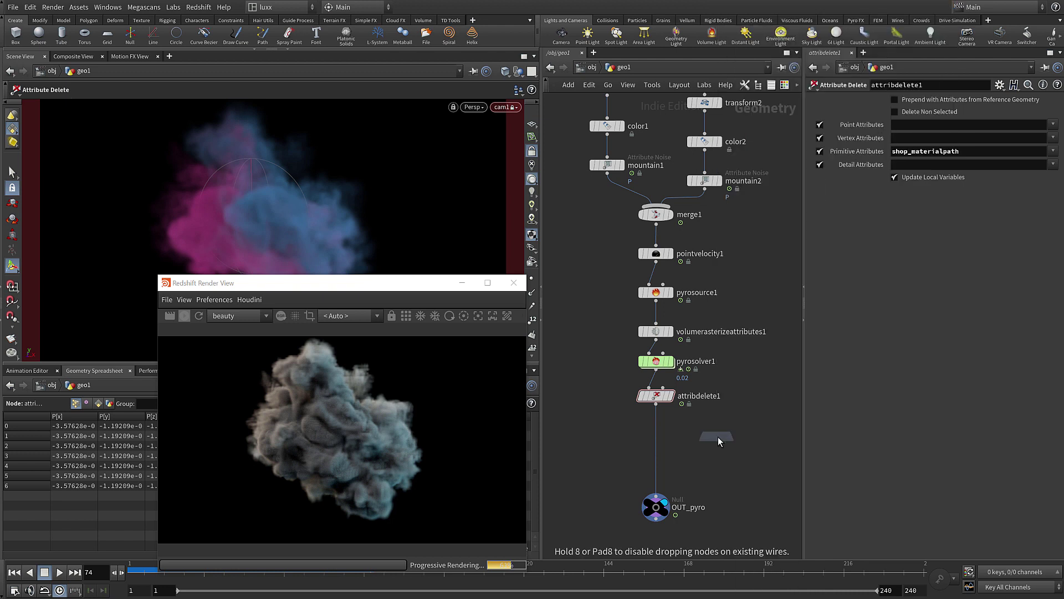
click(658, 428)
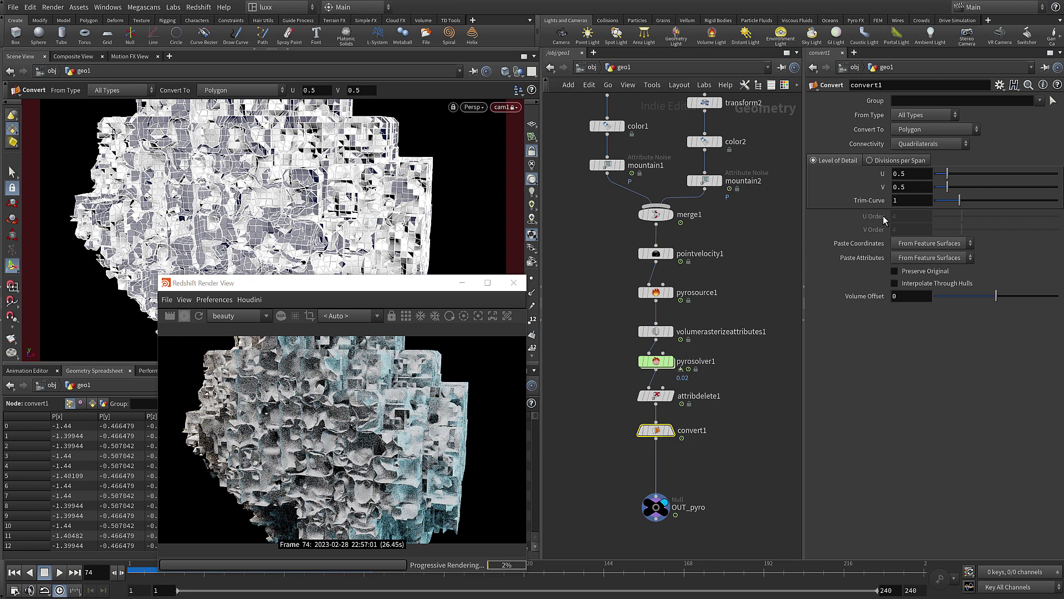
Set convert1 to convert to VDB, refresh the Redshift render, and check its 7 VDBs.
click(934, 129)
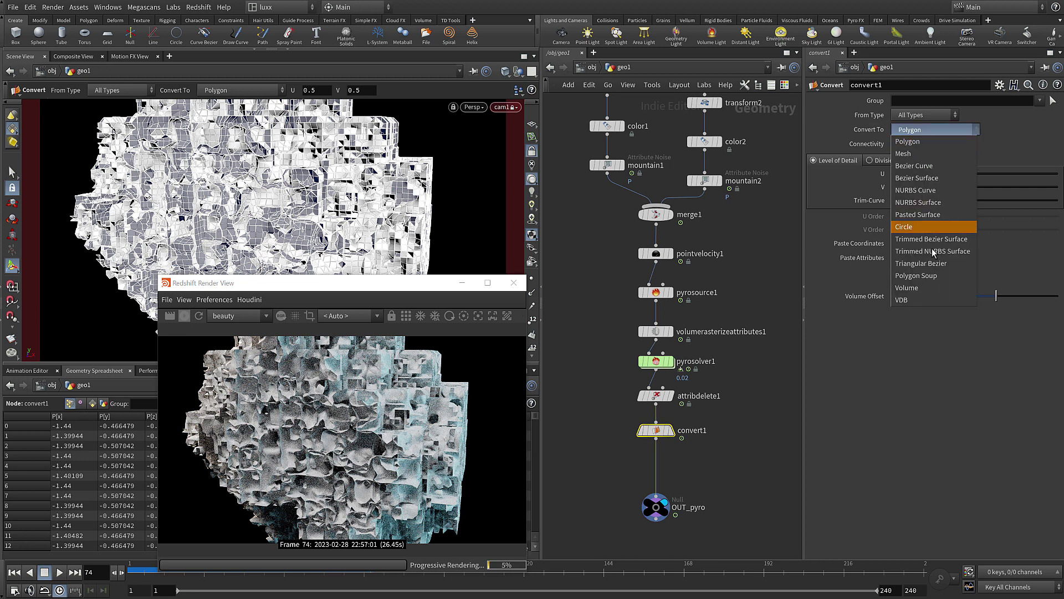
click(920, 301)
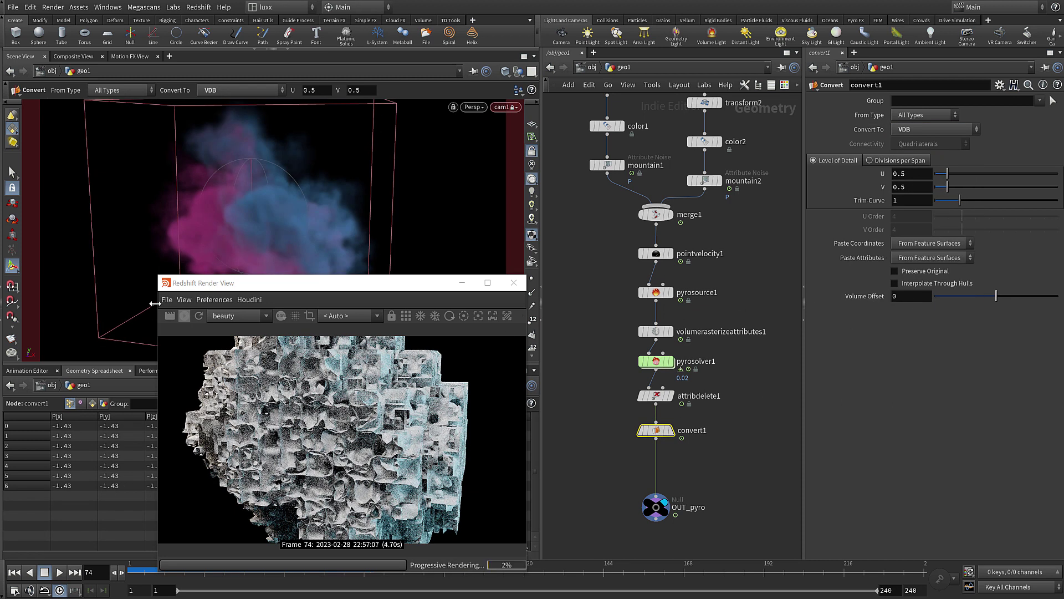
click(199, 315)
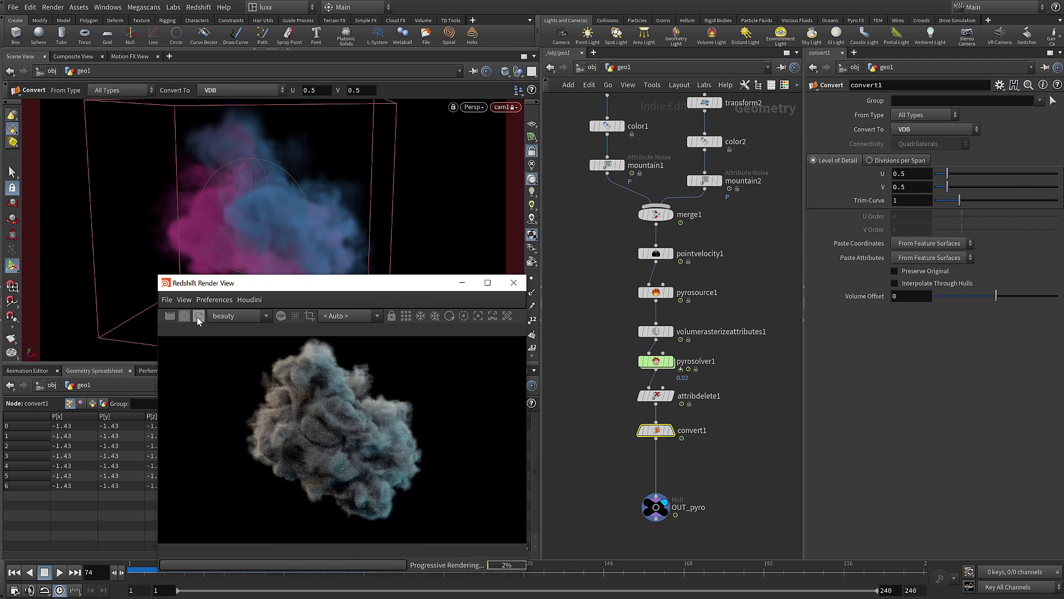
middle_click(642, 435)
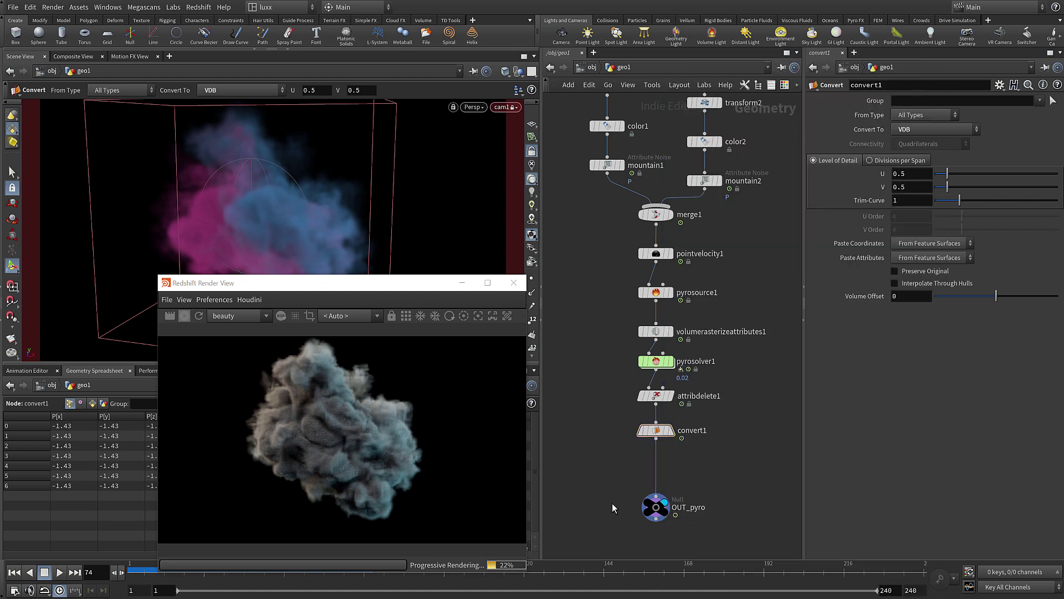
key(Tab)
text(vdb)
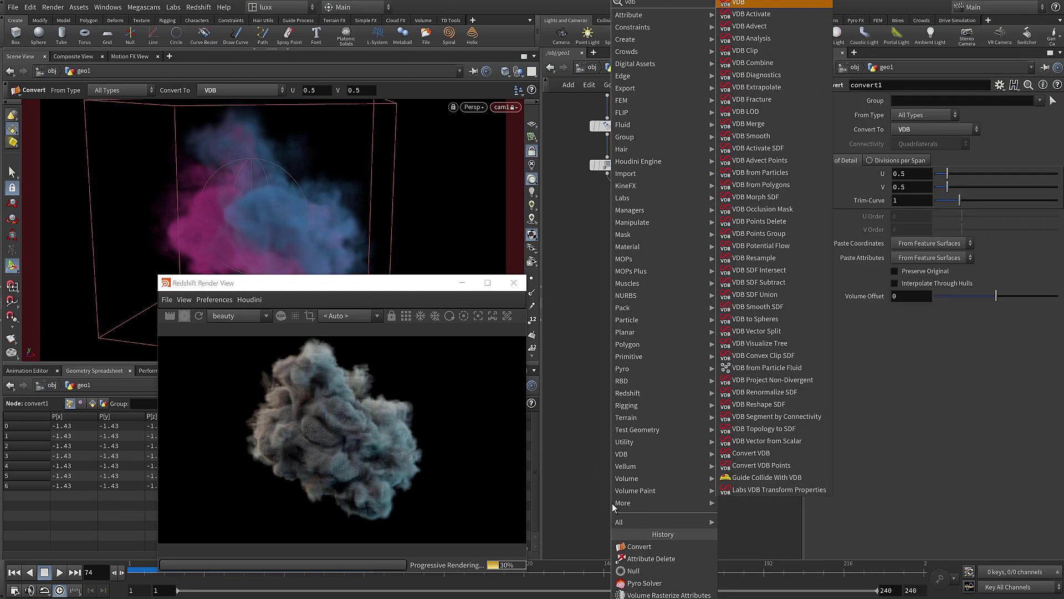
text( scal)
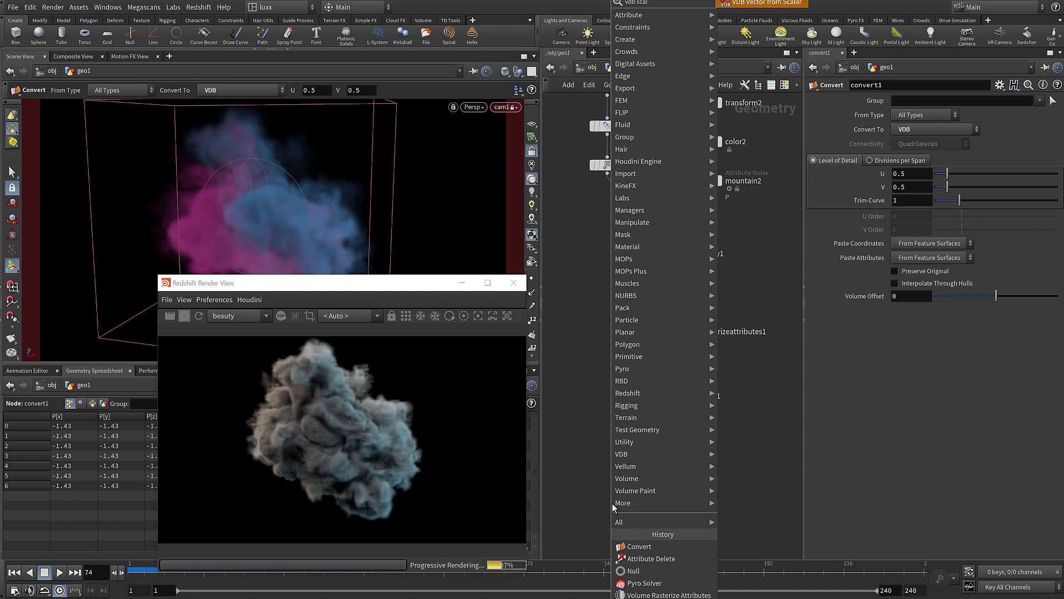
key(Return)
click(660, 471)
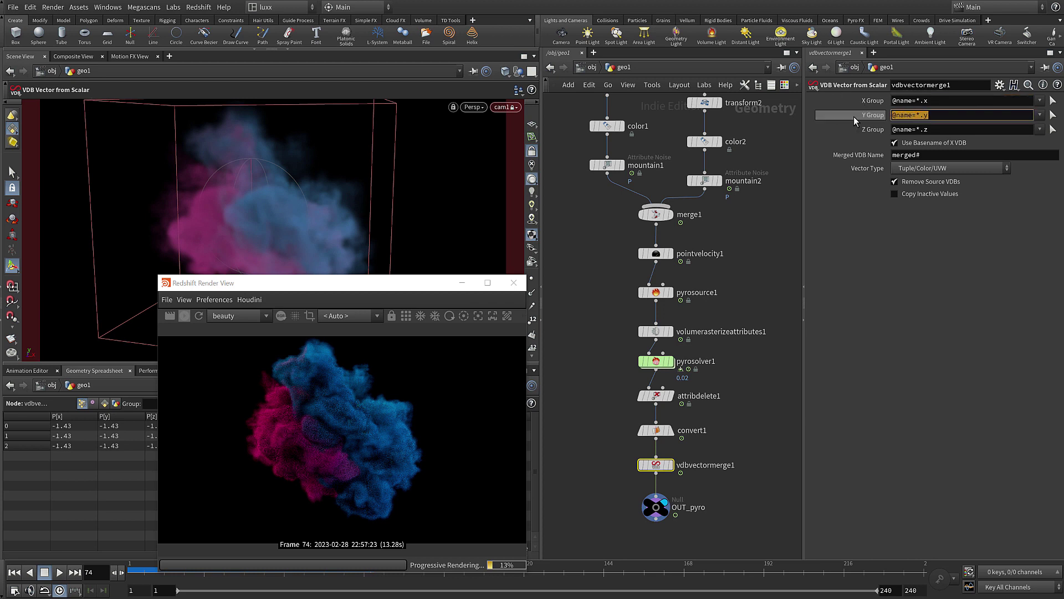
click(920, 131)
key(Return)
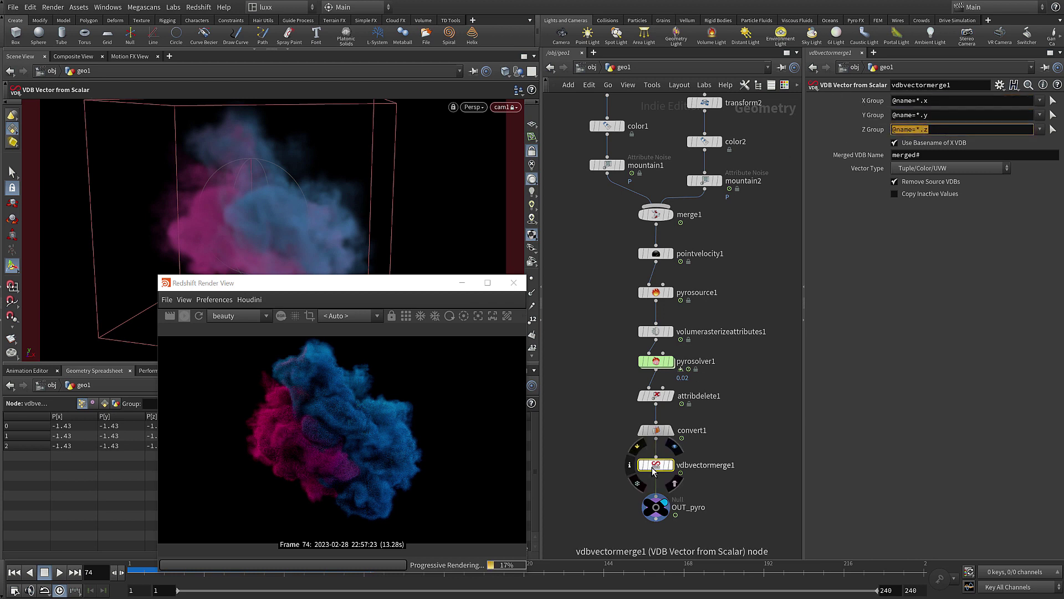
middle_drag(656, 467, 690, 446)
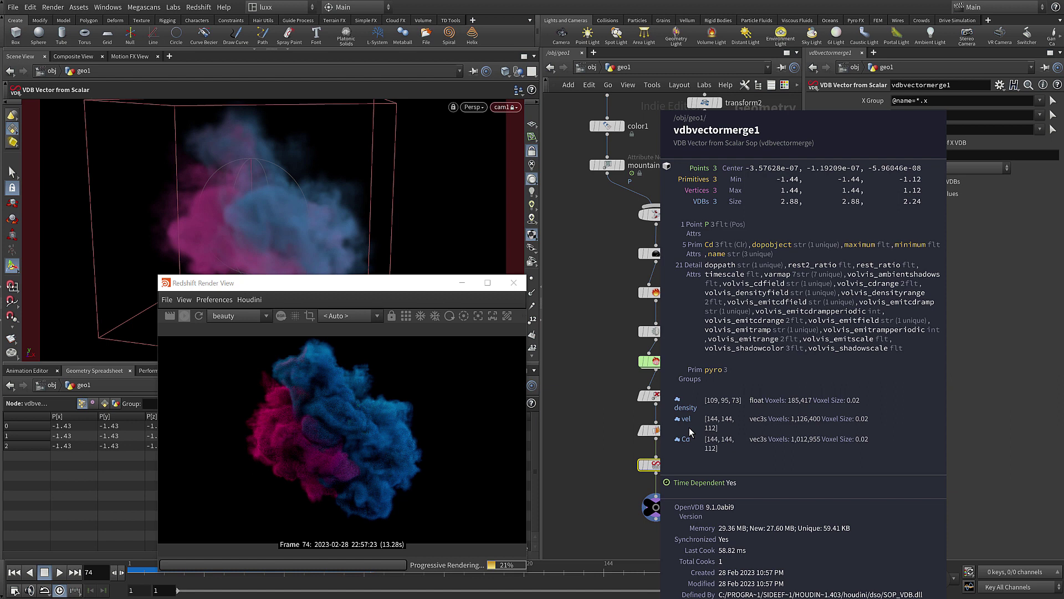
click(595, 398)
Move convert1 and vdbvectormerge1 aside and wire attribdelete1 straight into OUT_pyro.
drag(595, 399, 617, 468)
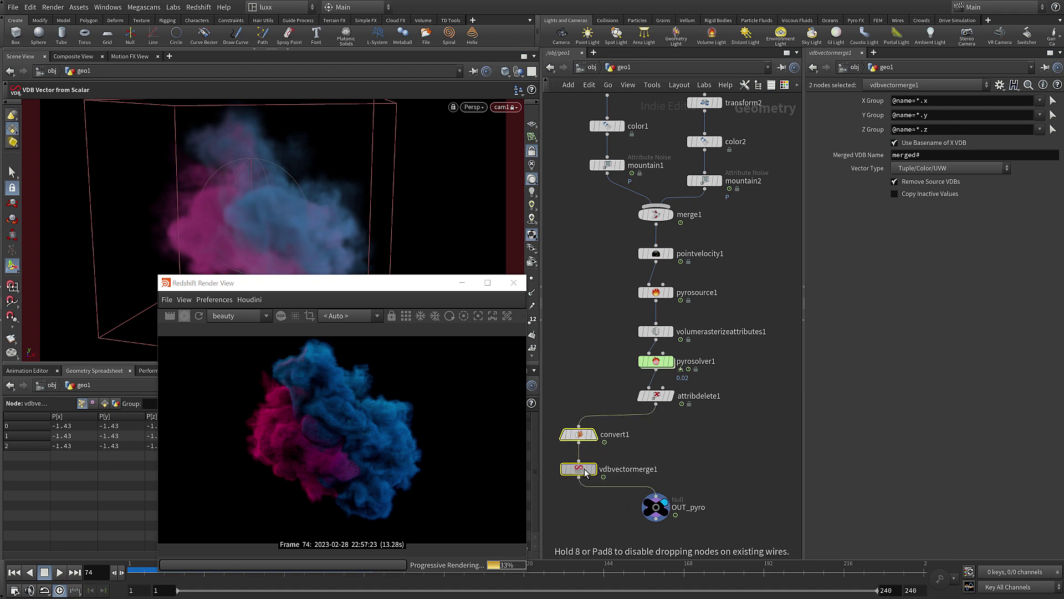
drag(583, 471, 580, 471)
drag(656, 405, 655, 495)
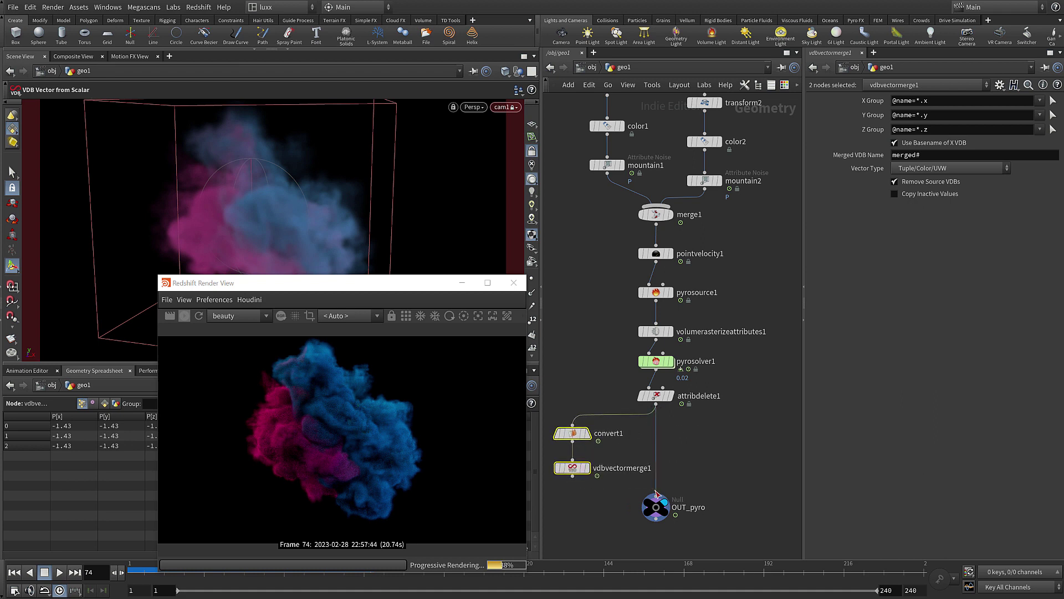
Tick Convert to VDB in pyrosolver1's Output settings so it exports density, vel and Cd VDBs.
click(656, 362)
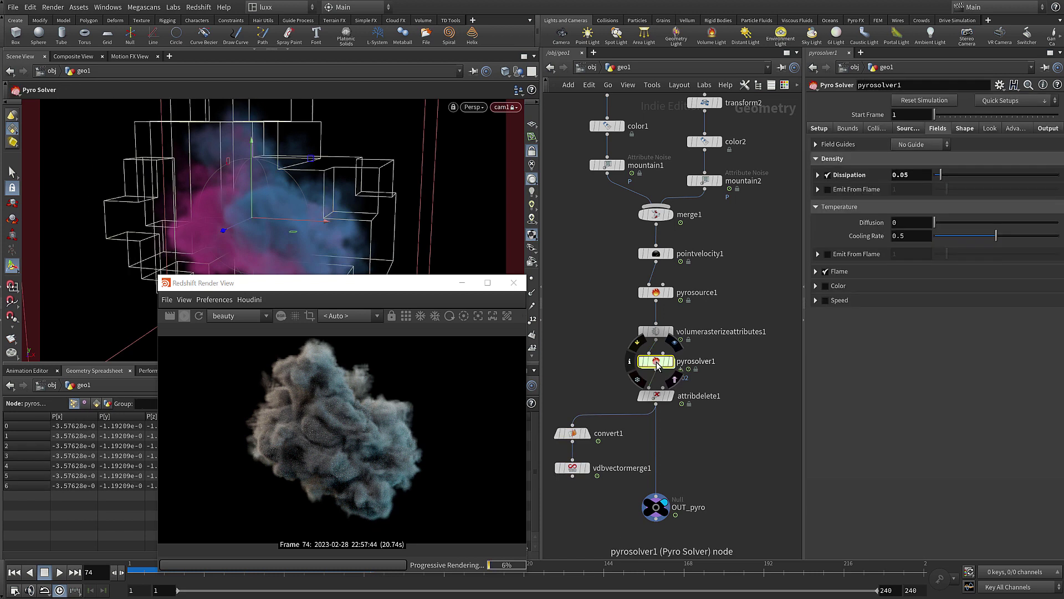
click(1048, 129)
click(922, 254)
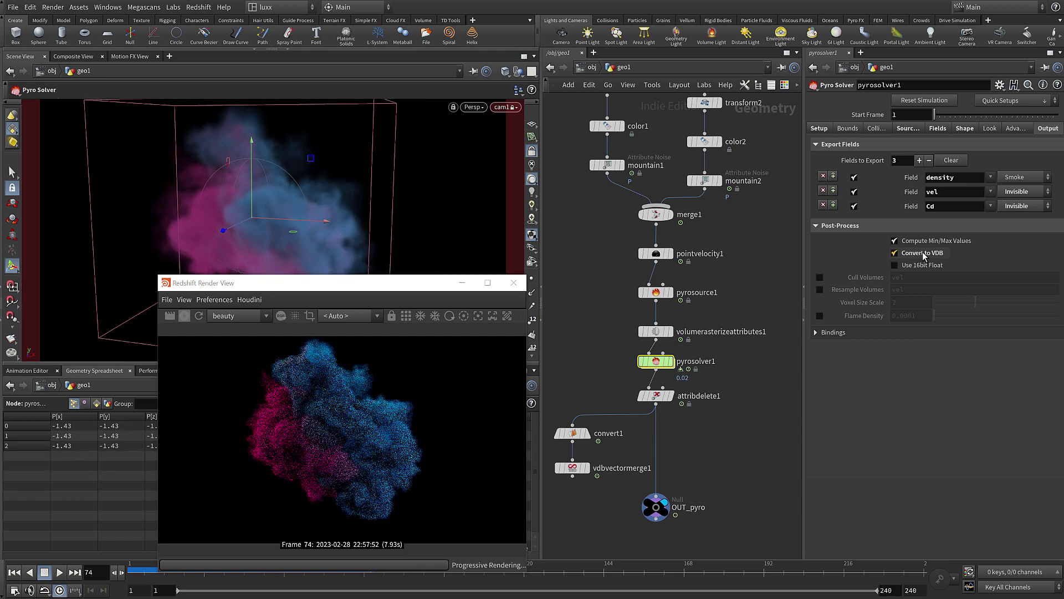
middle_click(657, 400)
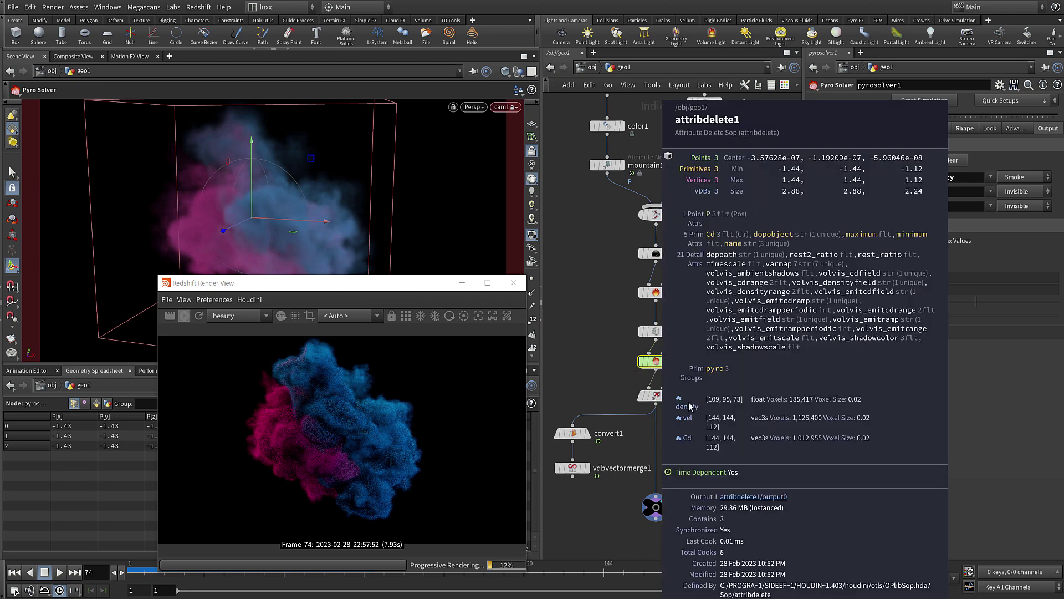
click(571, 467)
Set the coloured_pyro File Cache to write .vdb files to $HIP/geo; confirm solver voxel size 0.01.
mouse_move(563, 472)
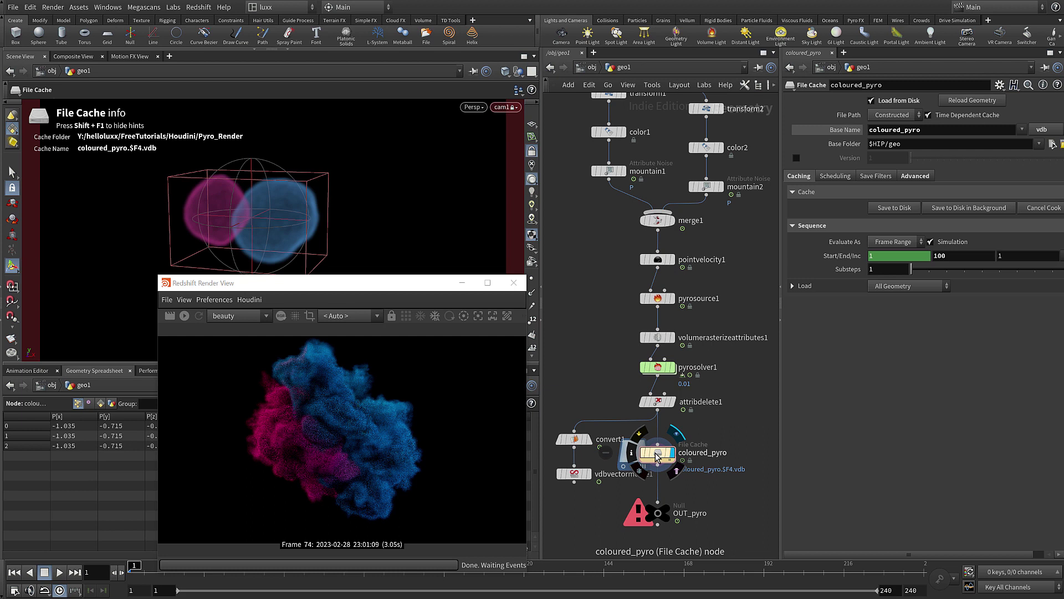
click(658, 456)
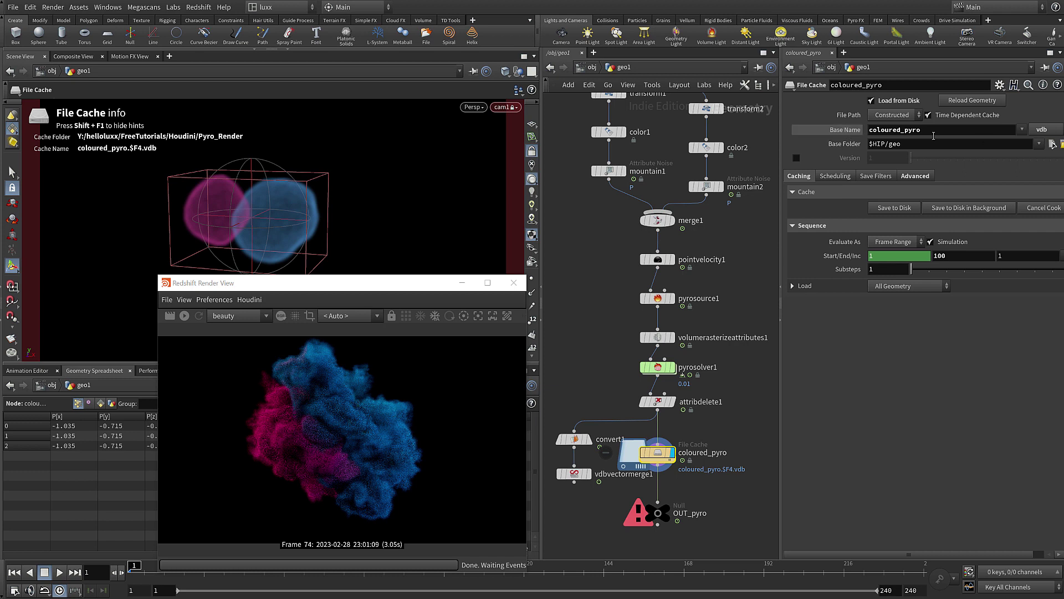
click(1045, 130)
click(658, 367)
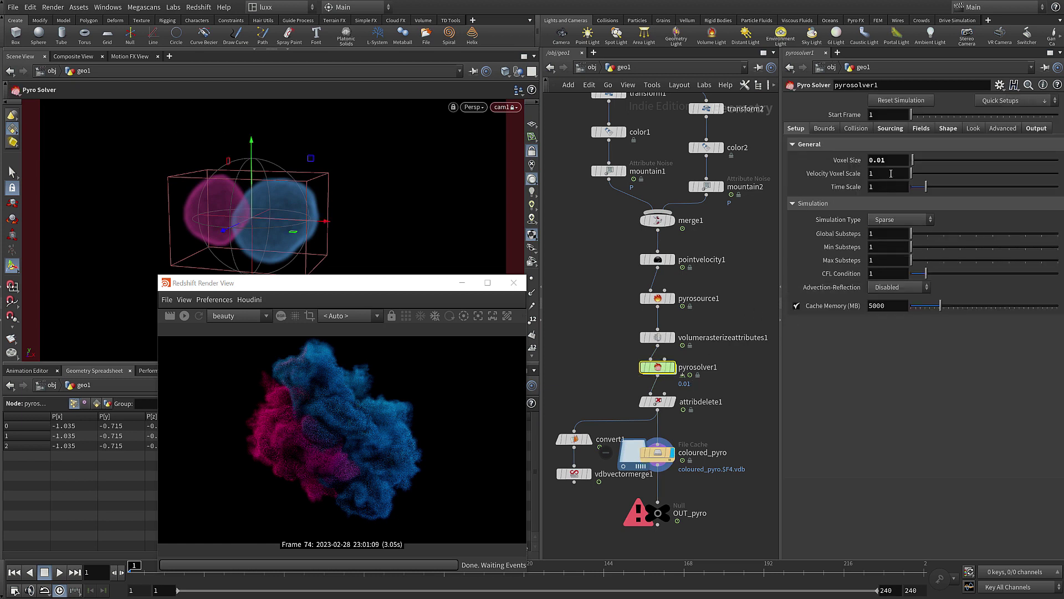
double_click(893, 160)
click(754, 462)
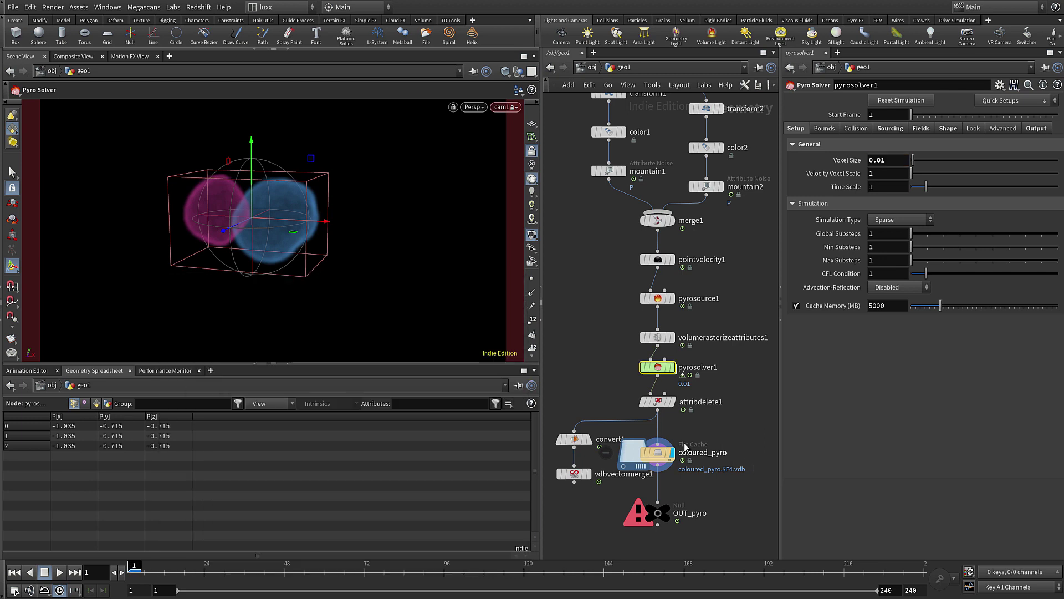
click(659, 454)
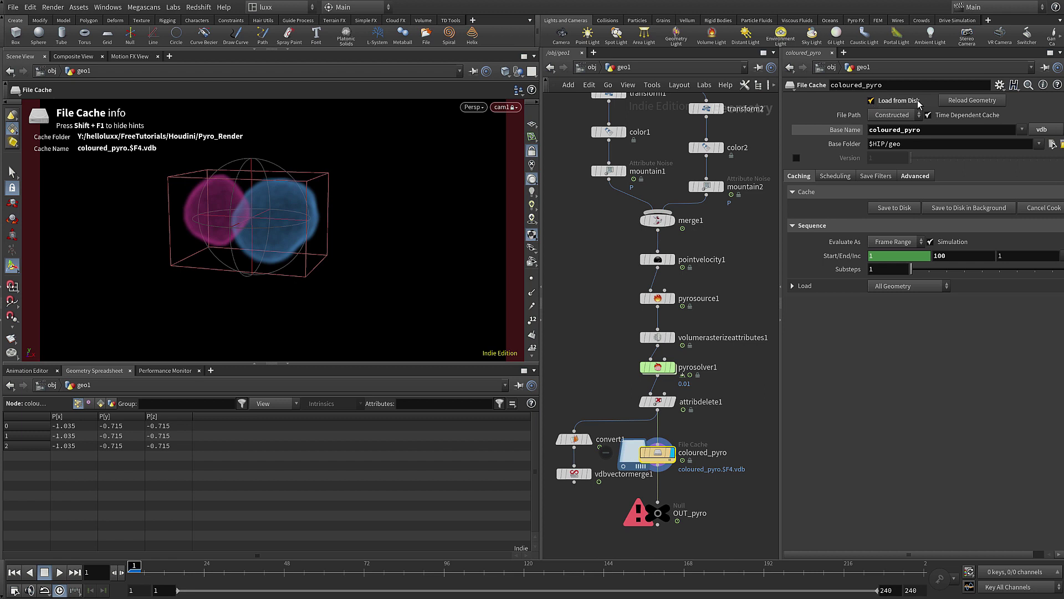
Scrub the cached smoke through frames 29 and 49, then render OUT_pyro in a new Redshift IPR.
click(222, 565)
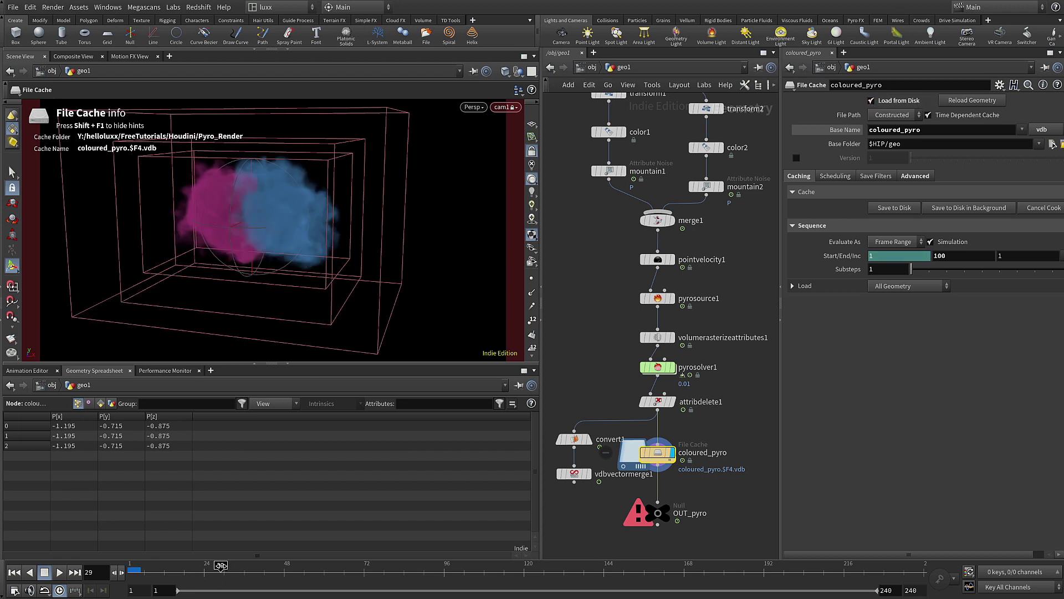
click(289, 565)
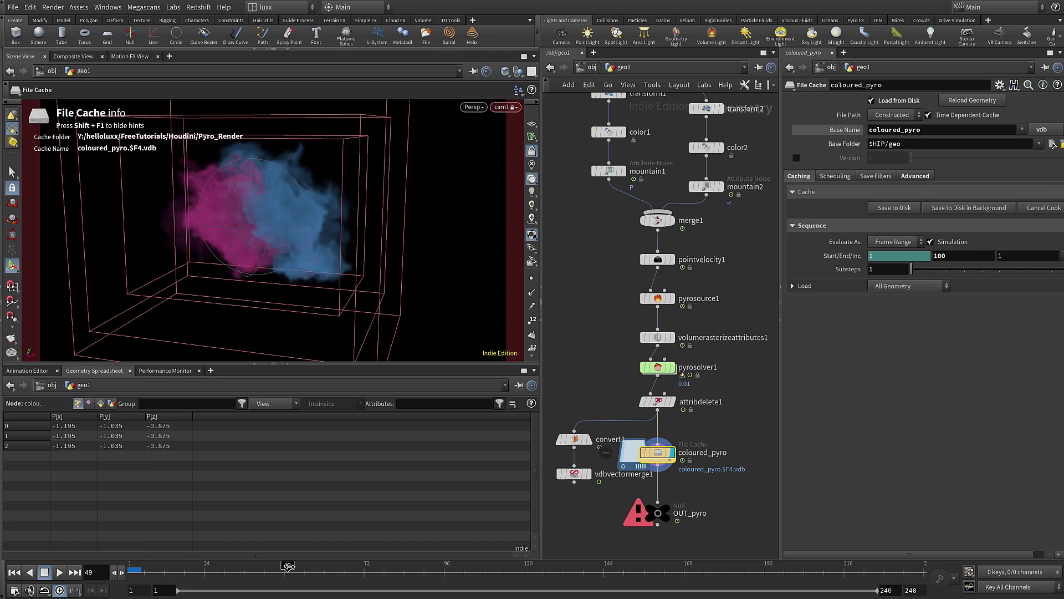
click(379, 565)
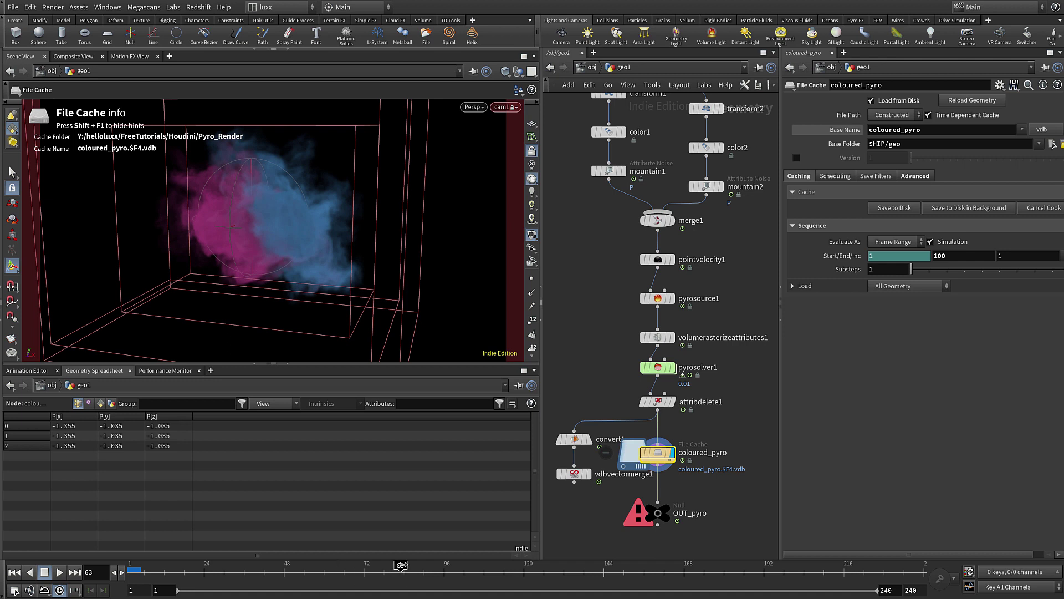
key(Escape)
mouse_move(299, 222)
mouse_down()
mouse_move(258, 222)
mouse_move(309, 202)
mouse_move(259, 204)
mouse_move(280, 221)
mouse_up()
click(658, 512)
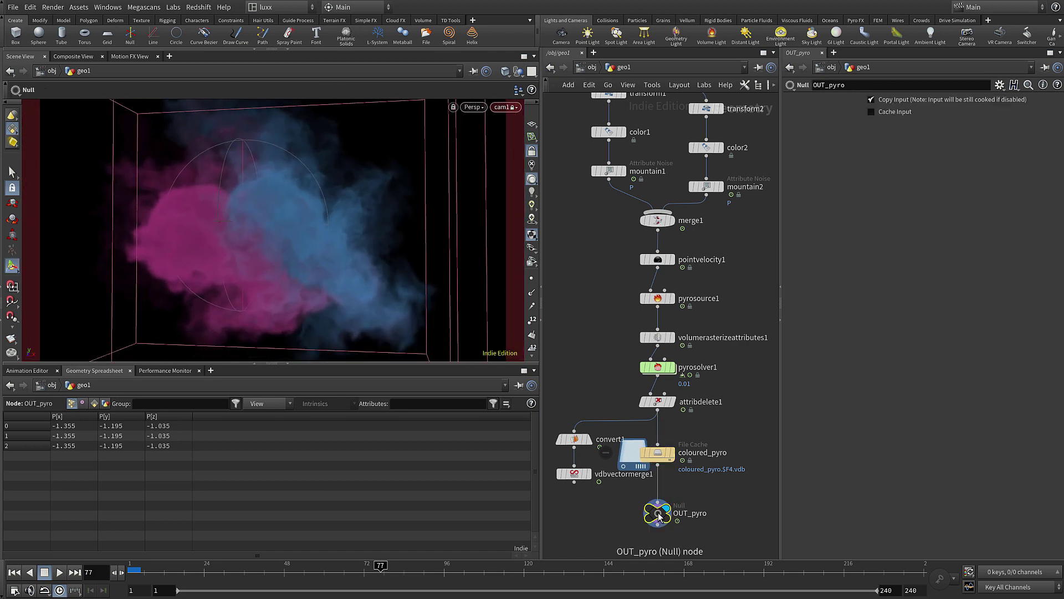
click(206, 8)
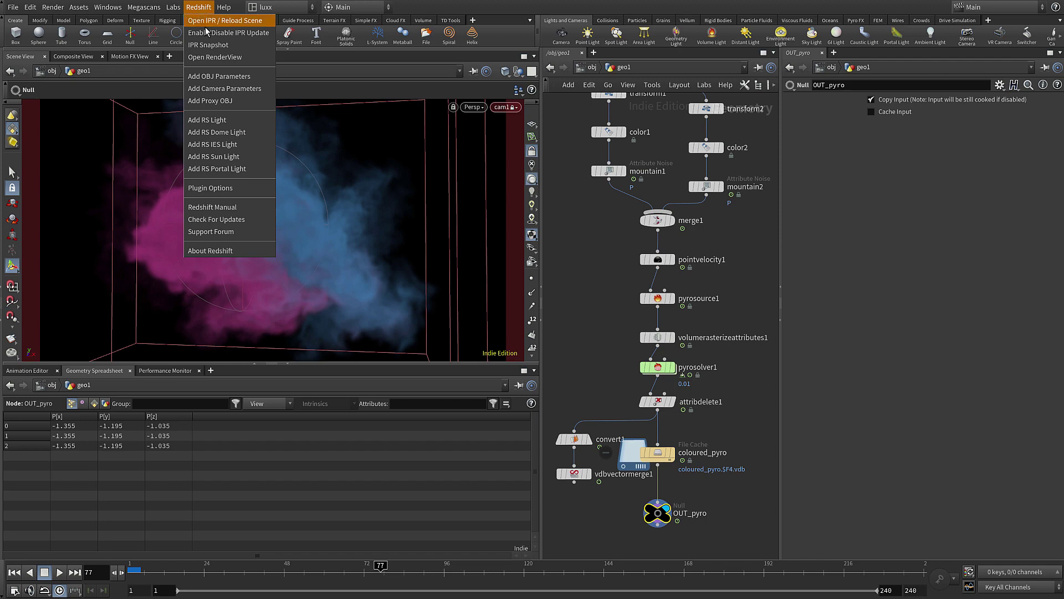
click(210, 59)
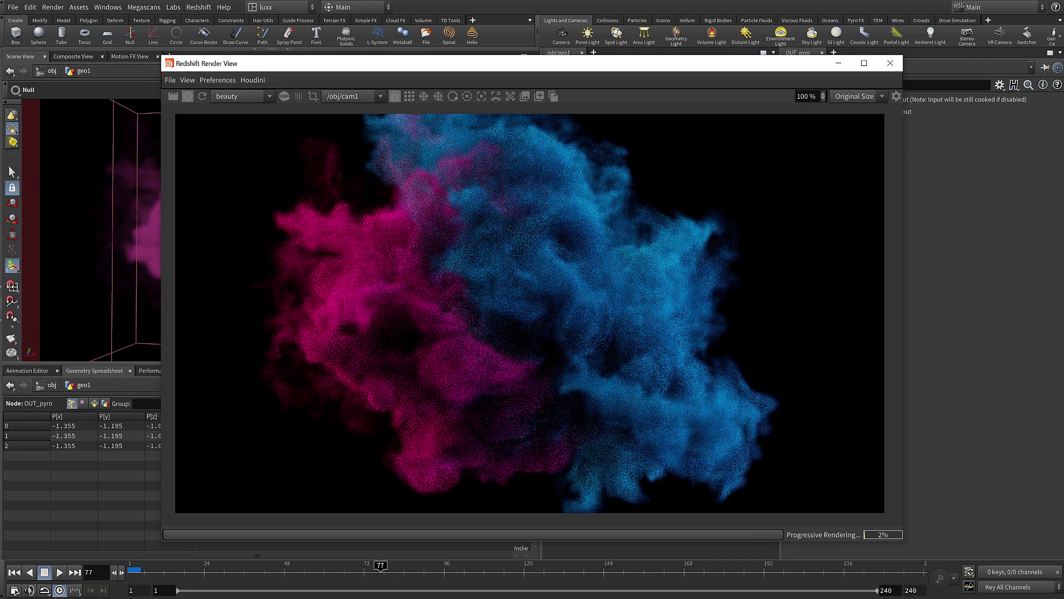